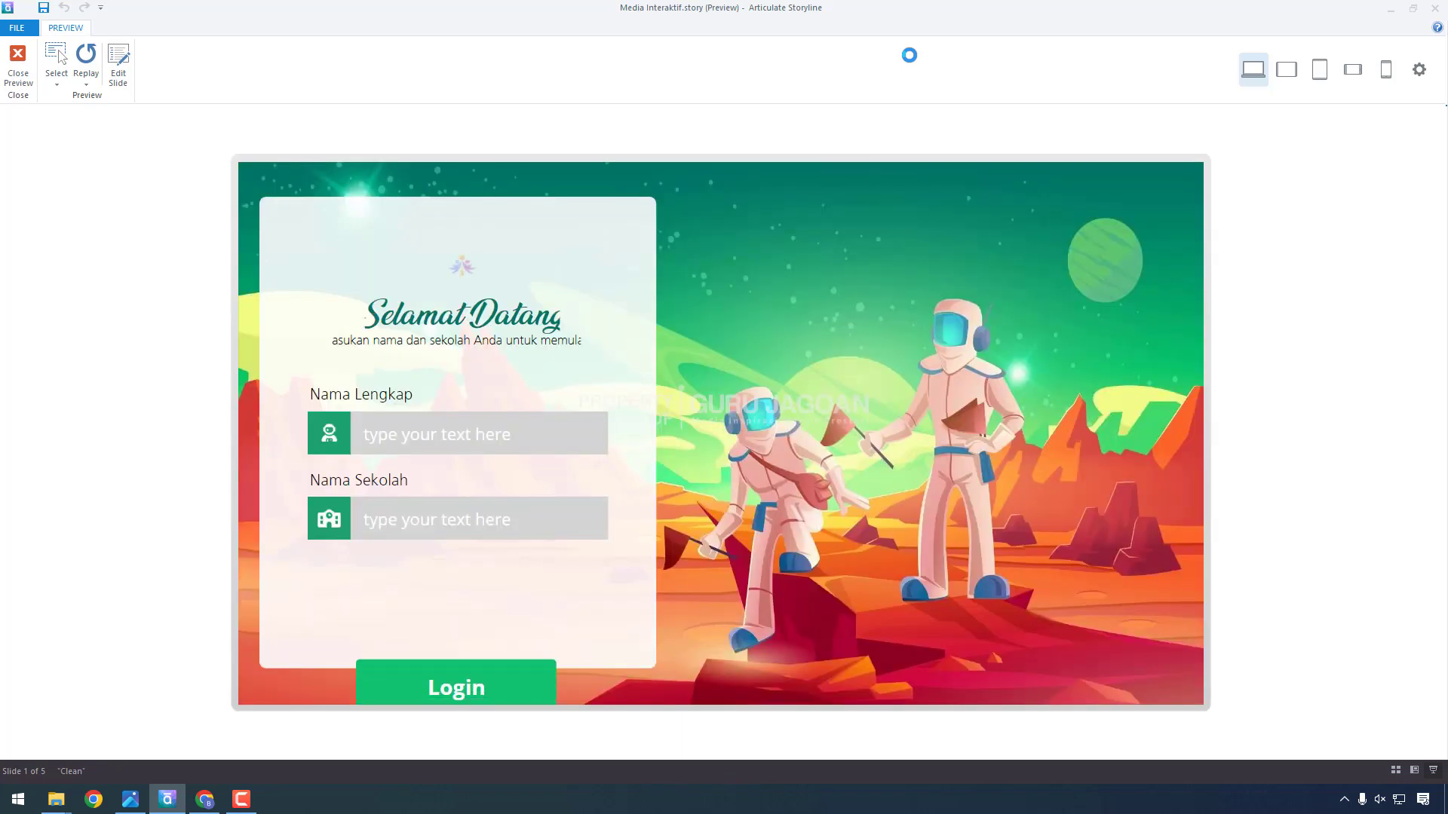
Step: Fill in the previewed login form with the full name and the school "SMK Presiden", and log in
{"action": "left_click", "coordinate": [444, 453]}
{"action": "type", "text": "G"}
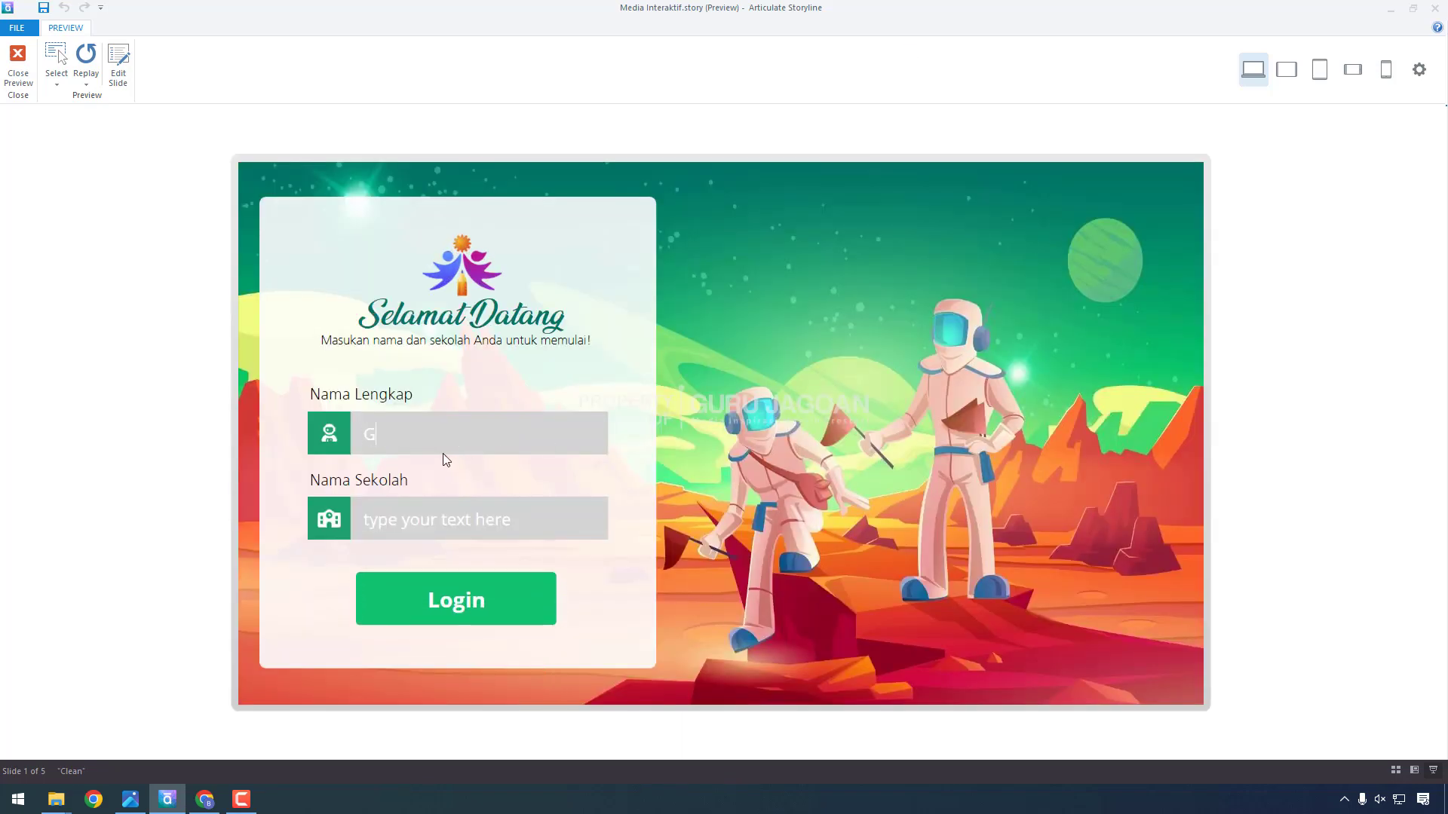
{"action": "type", "text": "uru jago"}
{"action": "key", "text": "Tab"}
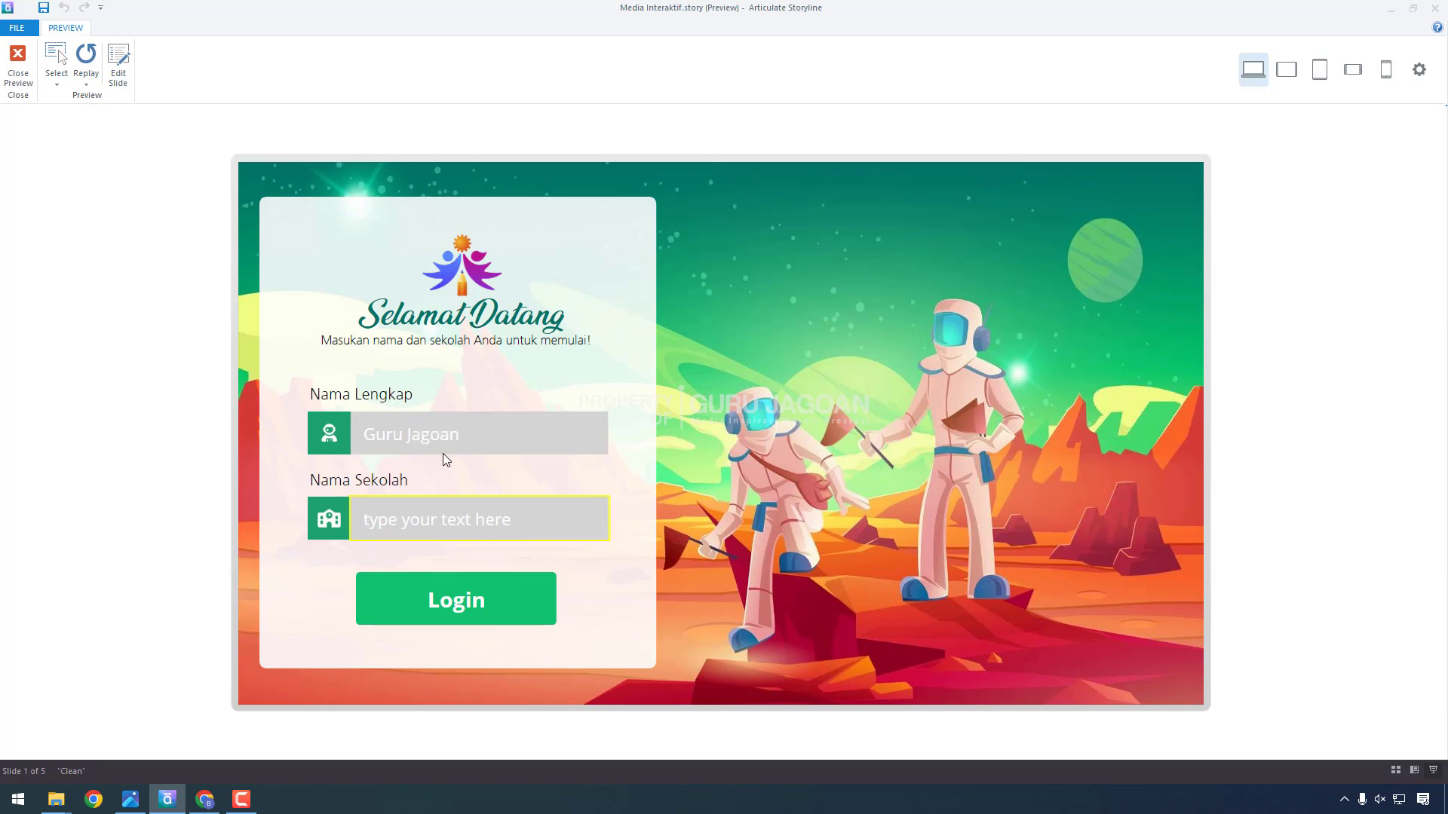
{"action": "type", "text": "SMK Prte"}
{"action": "key", "text": "BackSpace"}
{"action": "key", "text": "BackSpace"}
{"action": "type", "text": "esiden"}
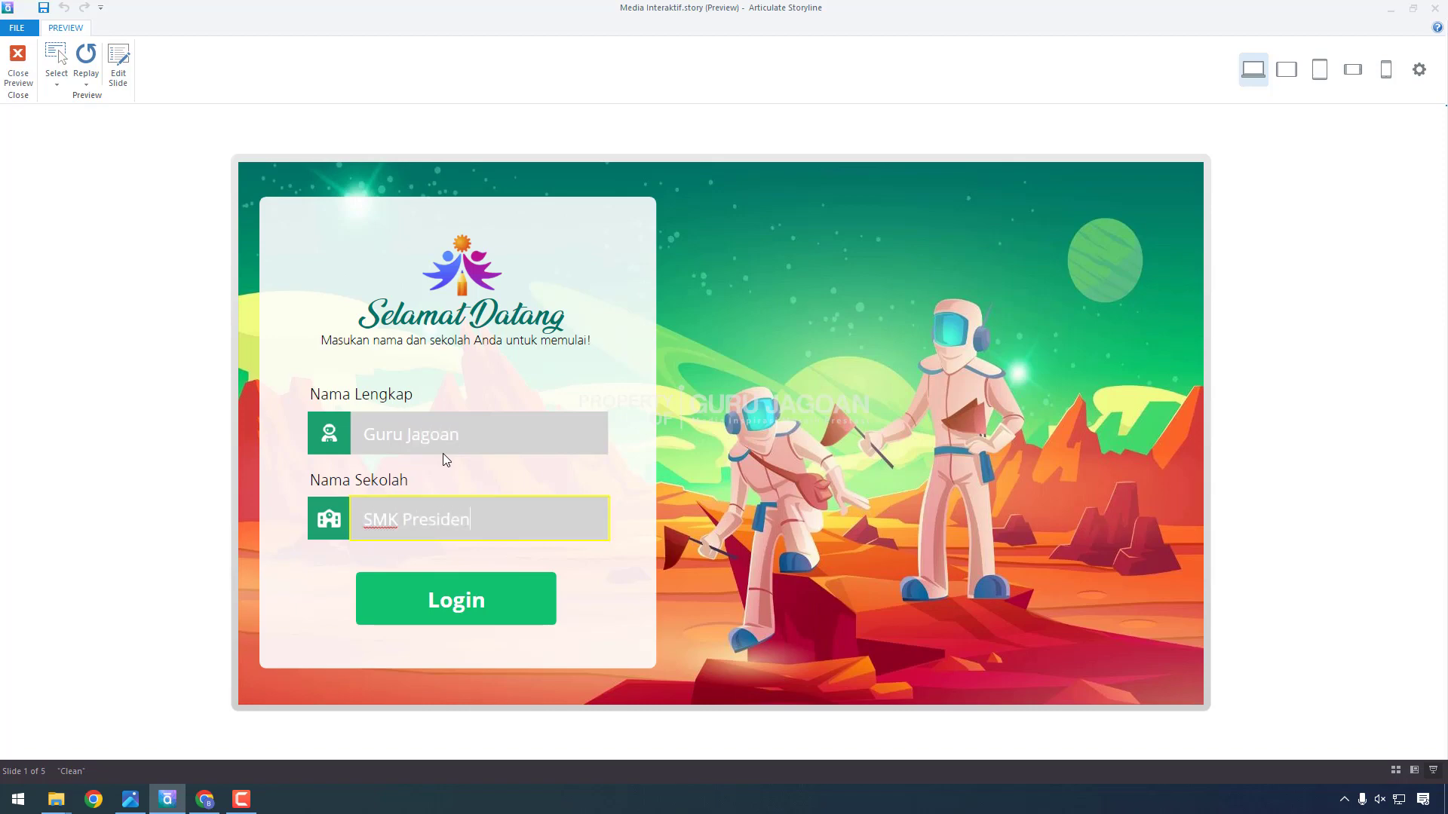
{"action": "left_click", "coordinate": [453, 598]}
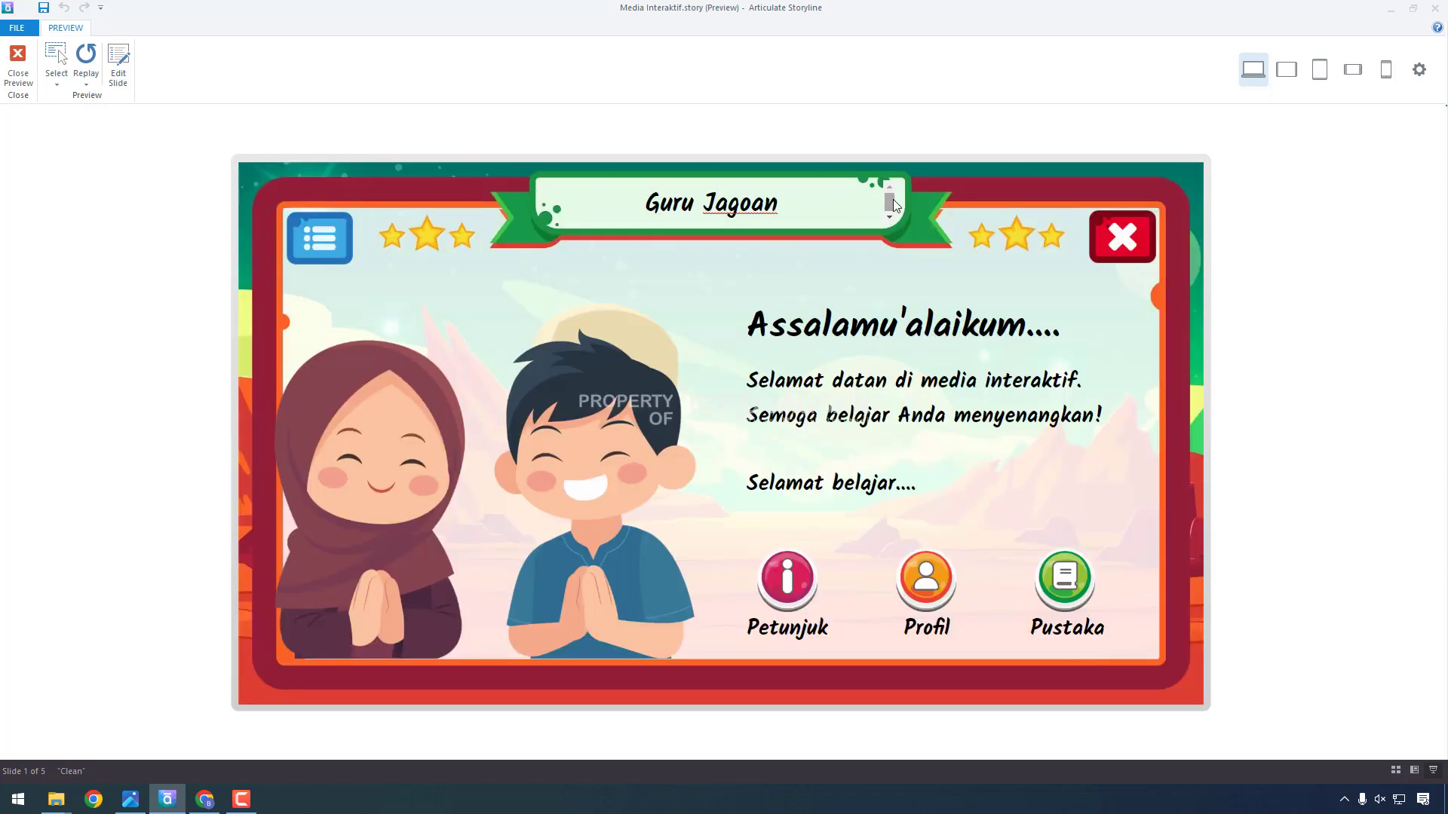
Step: Test the sidebar menu and the scrolling of the name banner's text field in the preview, and close the preview
{"action": "left_click", "coordinate": [317, 252]}
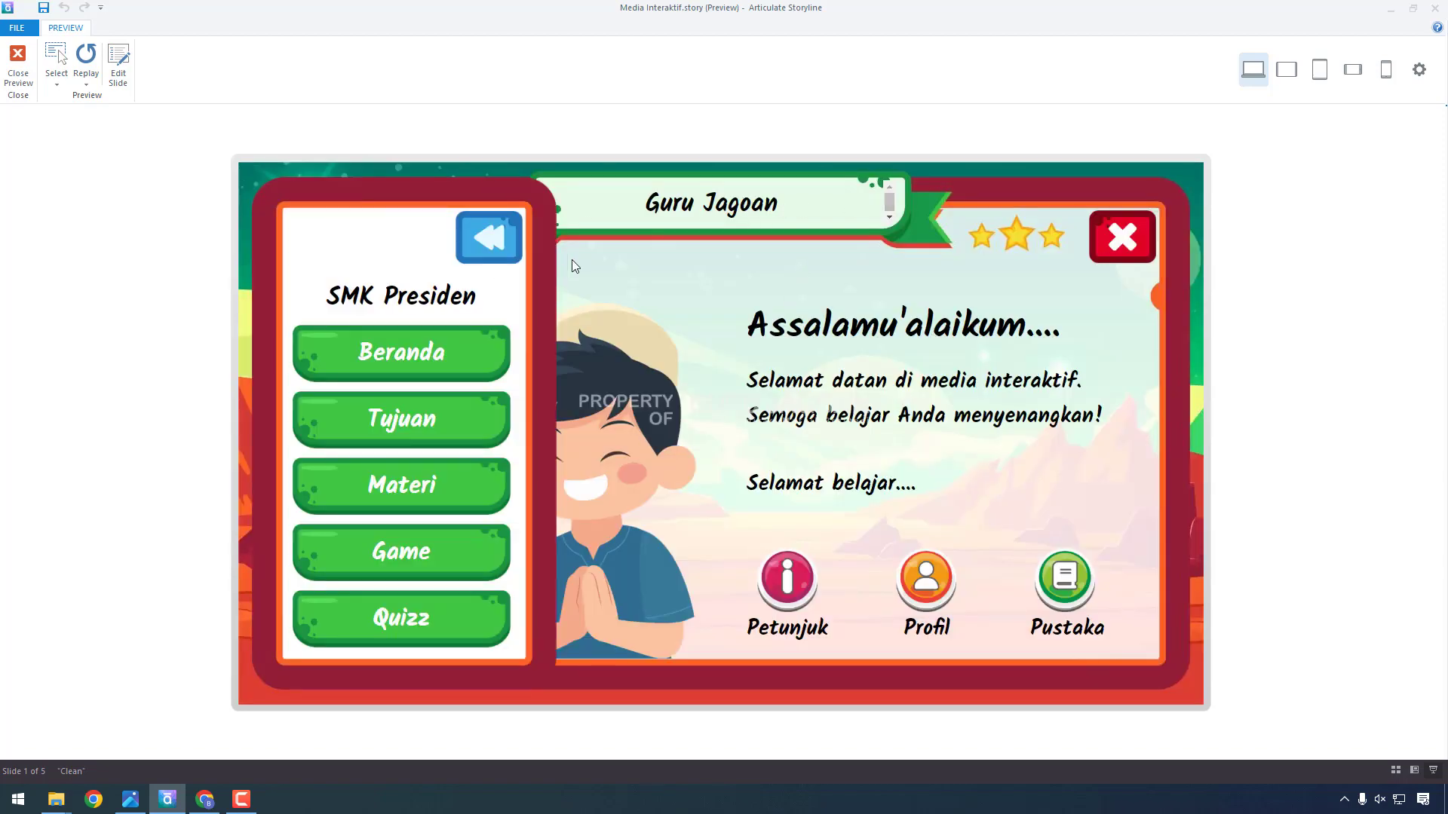
{"action": "left_click", "coordinate": [488, 240]}
{"action": "left_click", "coordinate": [890, 205]}
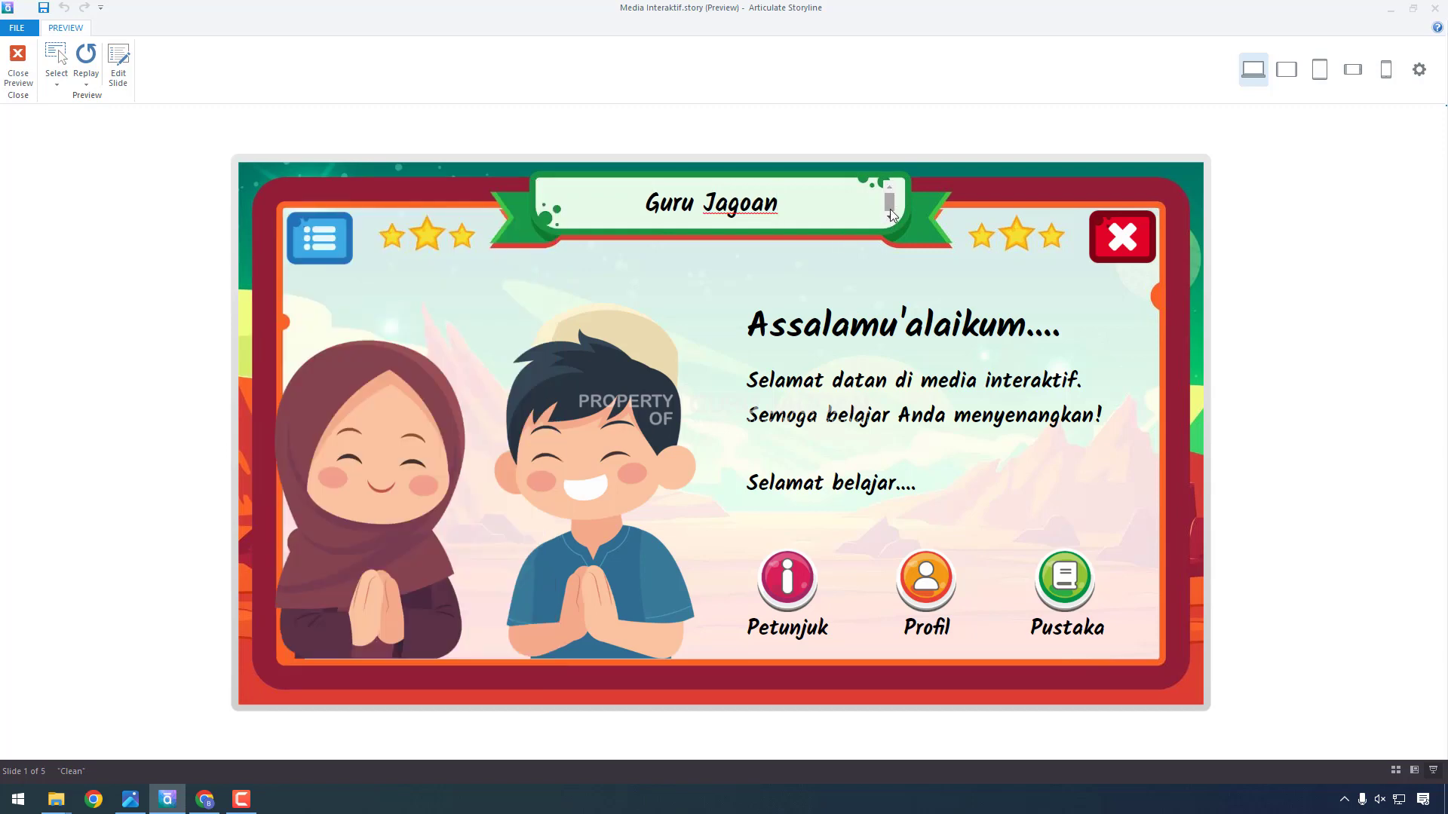
{"action": "left_click", "coordinate": [890, 217]}
{"action": "left_click", "coordinate": [891, 186]}
{"action": "left_click", "coordinate": [889, 218]}
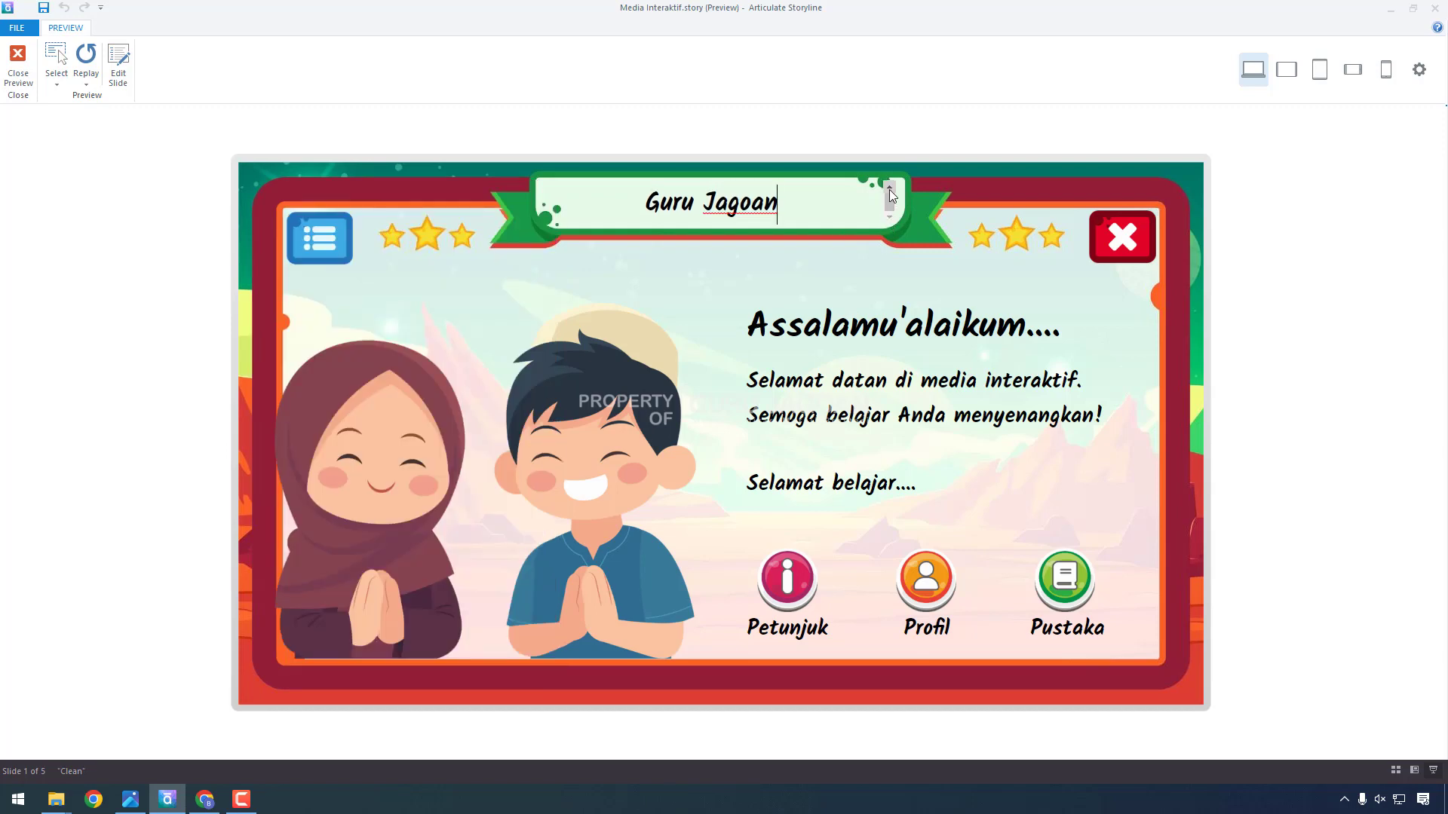
{"action": "left_click", "coordinate": [889, 186]}
{"action": "left_click", "coordinate": [889, 219]}
{"action": "left_click", "coordinate": [888, 187]}
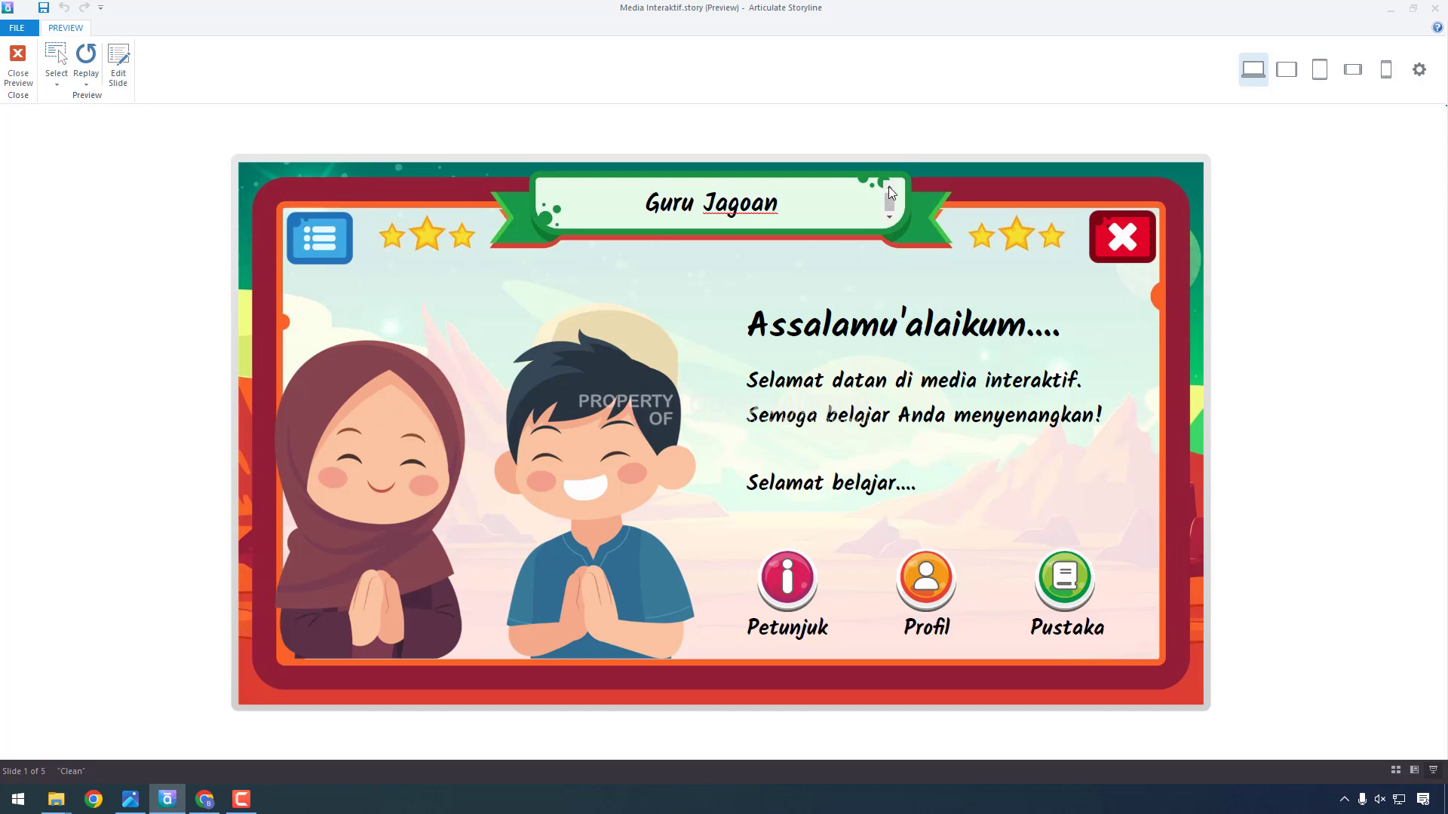
{"action": "left_click", "coordinate": [18, 65]}
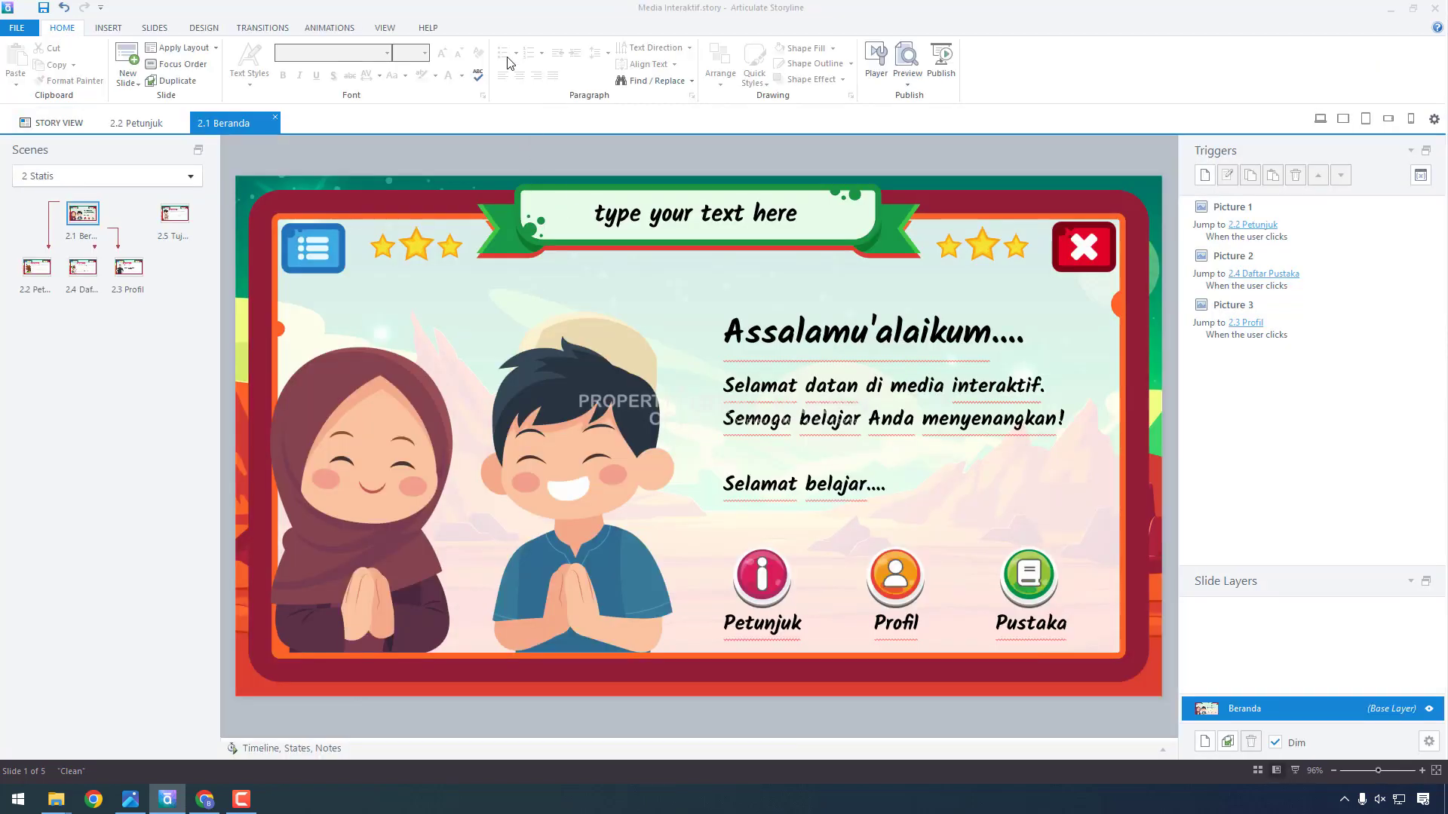
Step: Open the main slide master and extend the banner's text entry field slightly upward
{"action": "left_click", "coordinate": [387, 27]}
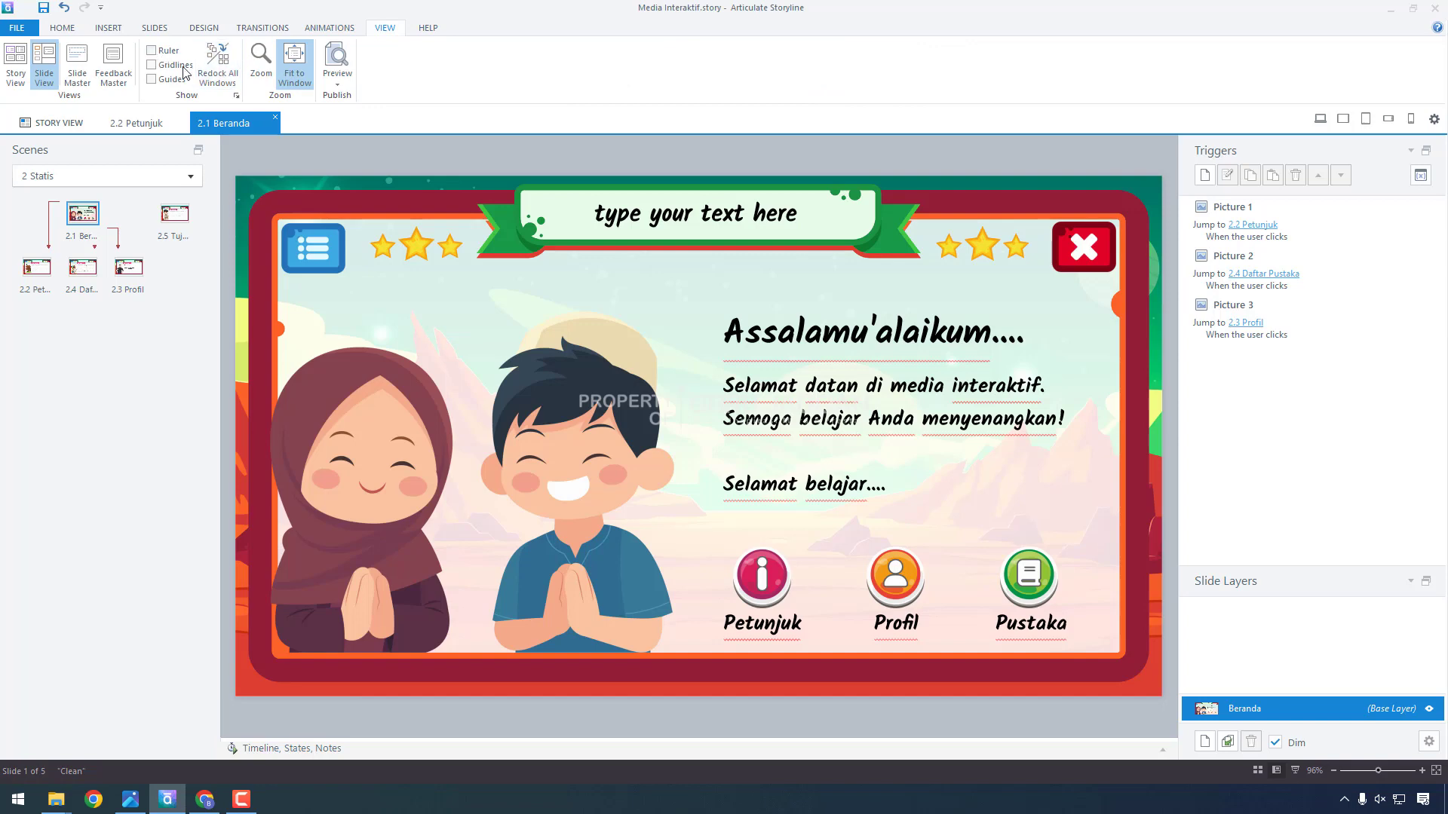
{"action": "left_click", "coordinate": [83, 64]}
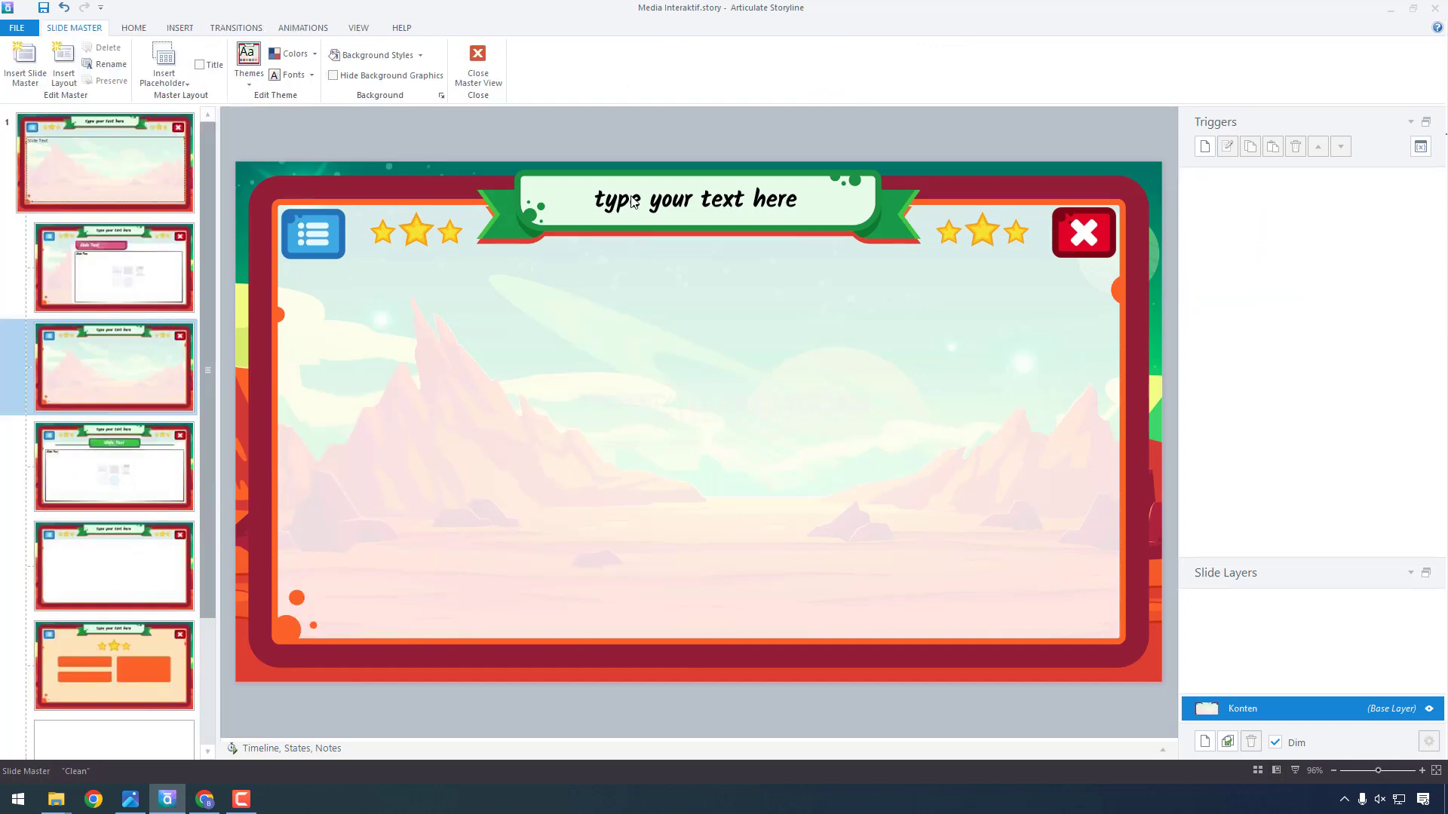
{"action": "left_click", "coordinate": [110, 151]}
{"action": "left_click", "coordinate": [860, 209]}
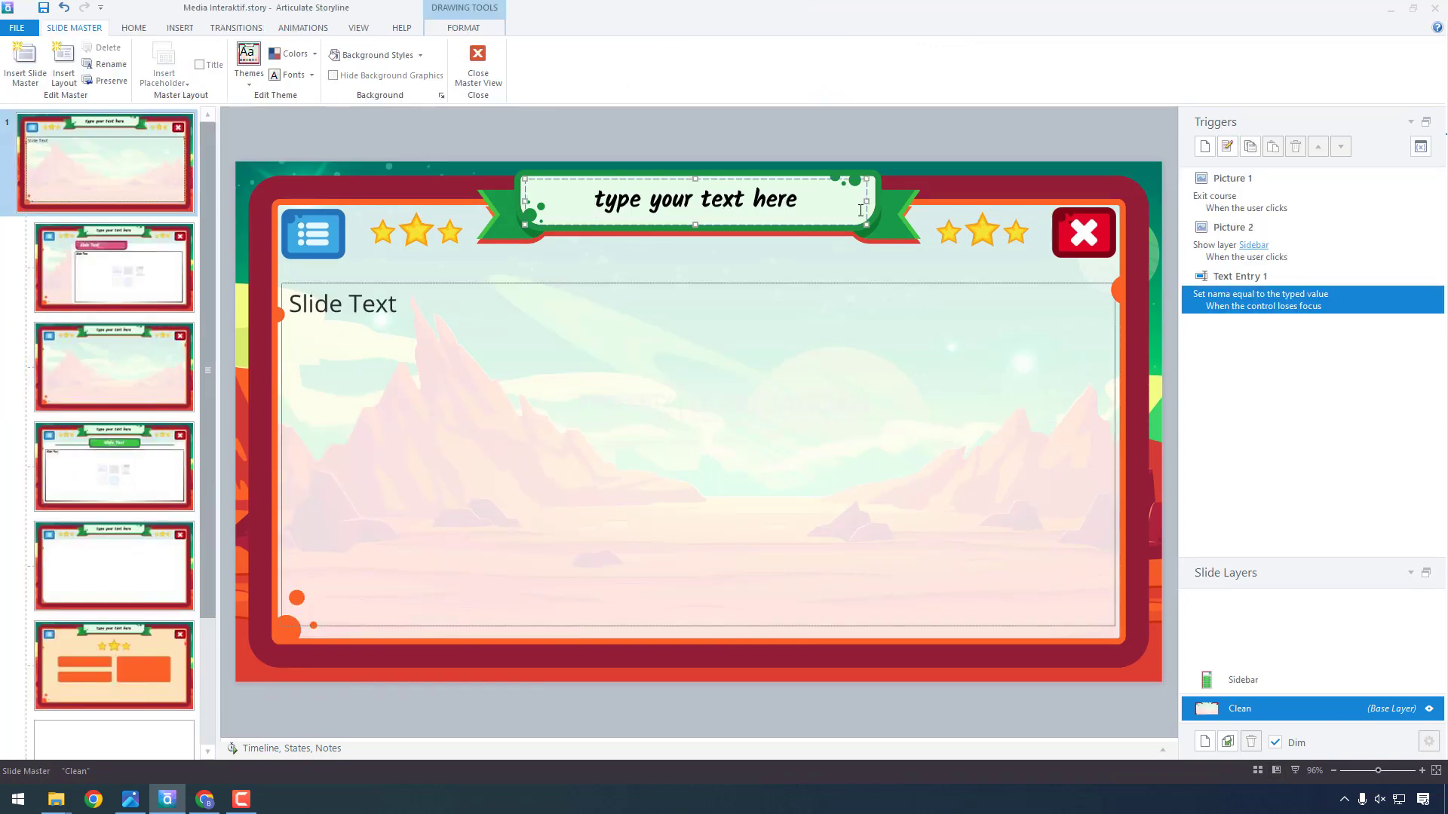
{"action": "left_click", "coordinate": [692, 203]}
{"action": "key", "text": "Escape"}
{"action": "left_click_drag", "start_coordinate": [695, 176], "coordinate": [695, 170]}
{"action": "left_click", "coordinate": [730, 145]}
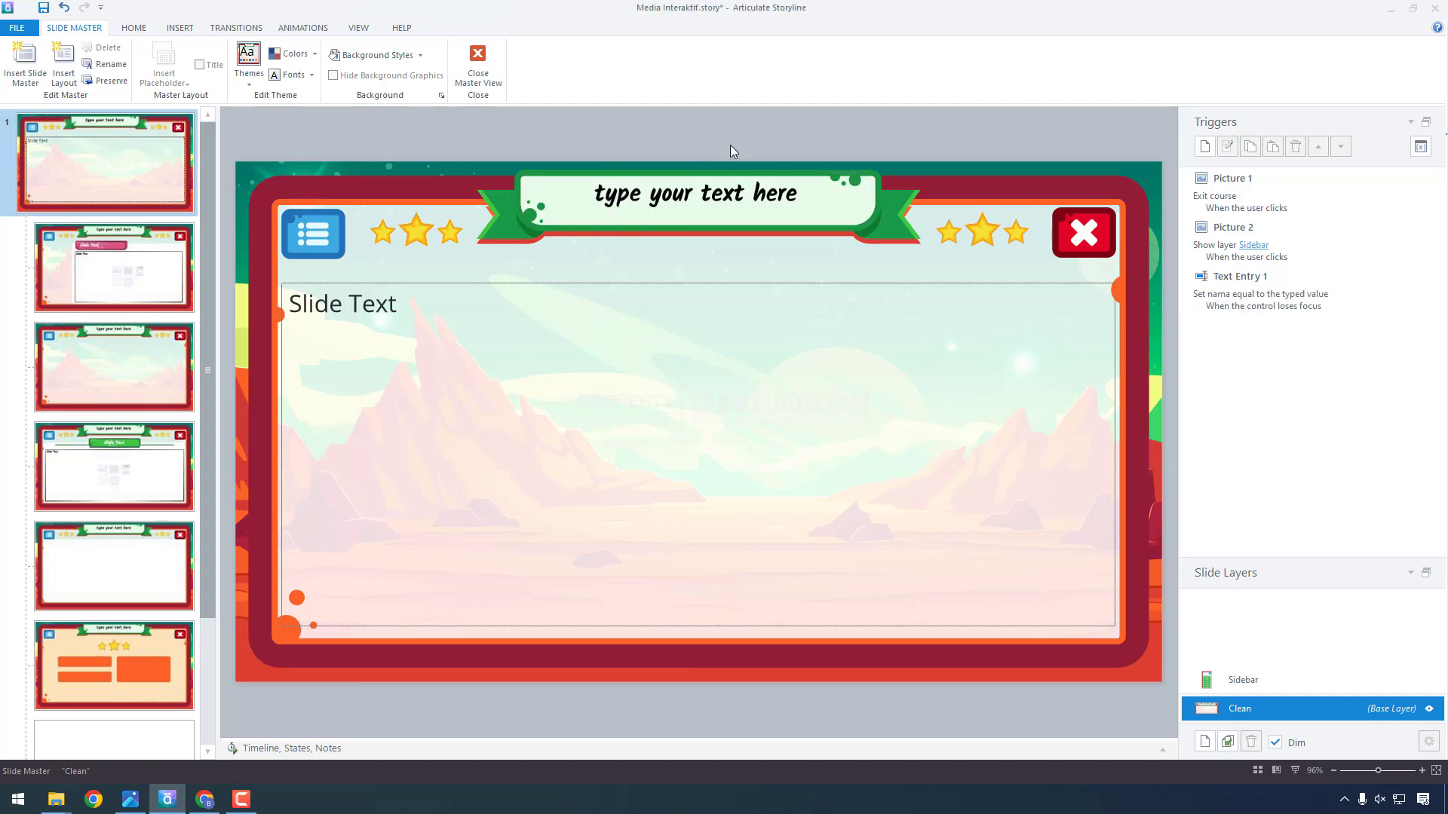
Step: Nudge the banner's text entry field down five steps and return from the slide master to the Beranda slide
{"action": "left_click", "coordinate": [729, 177]}
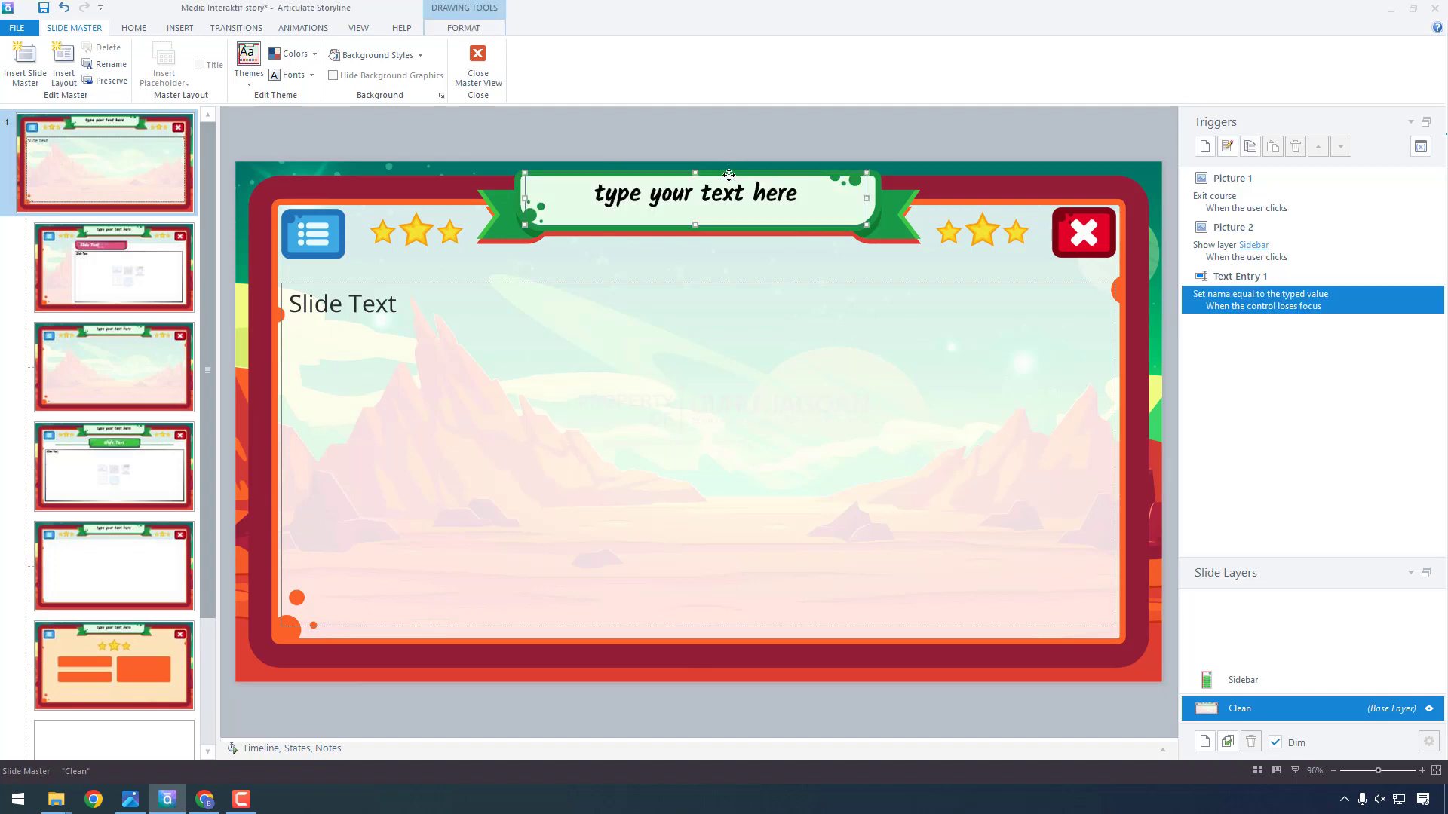
{"action": "key", "text": "Down"}
{"action": "key", "text": "Down"}
{"action": "key", "text": "Down"}
{"action": "key", "text": "Down"}
{"action": "key", "text": "Down"}
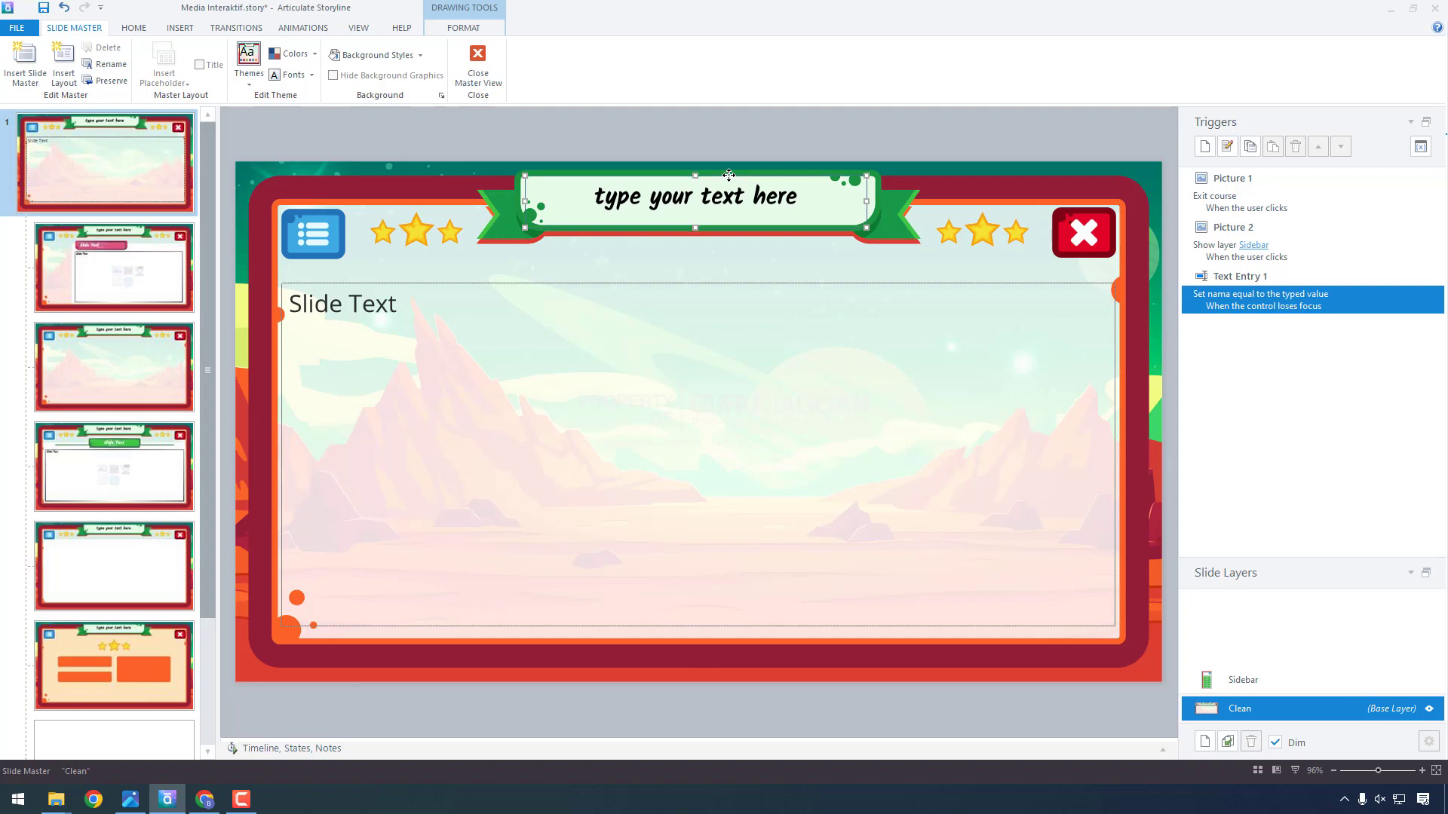
{"action": "left_click", "coordinate": [729, 145]}
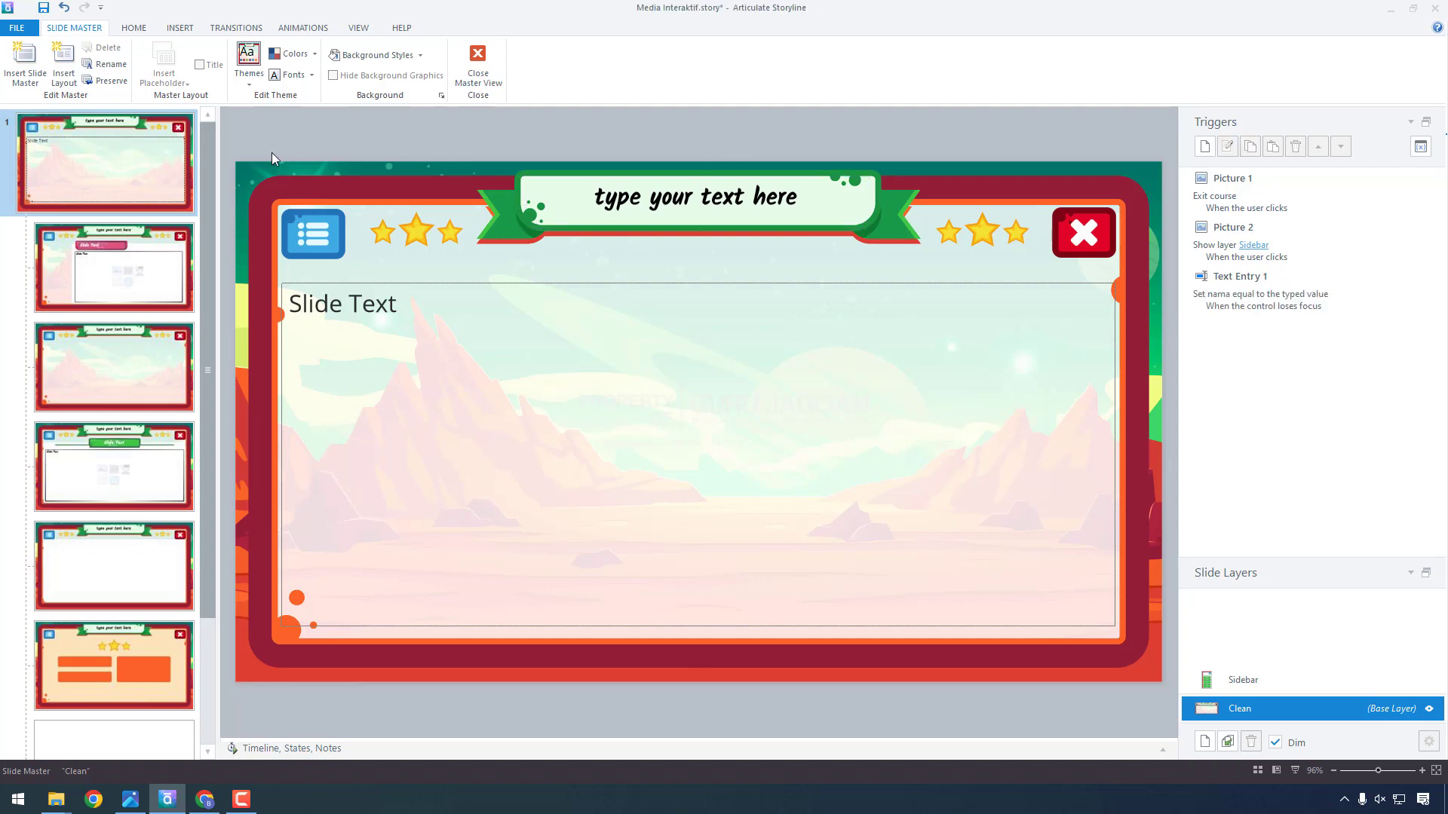
{"action": "left_click", "coordinate": [478, 66]}
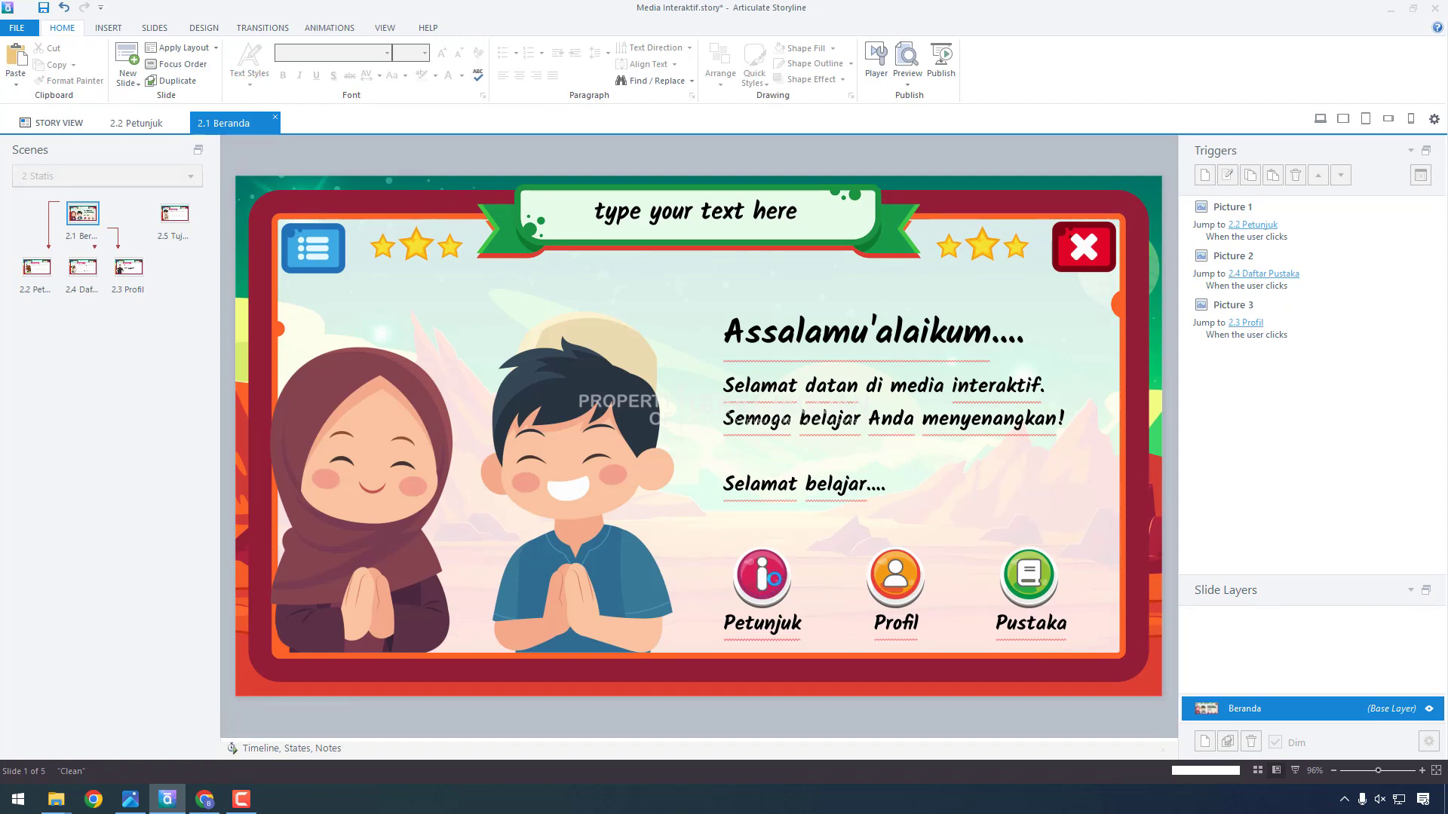
Step: Switch to Chrome and view the Beranda page of the published Media Interaktif through its sidebar
{"action": "left_click", "coordinate": [201, 806]}
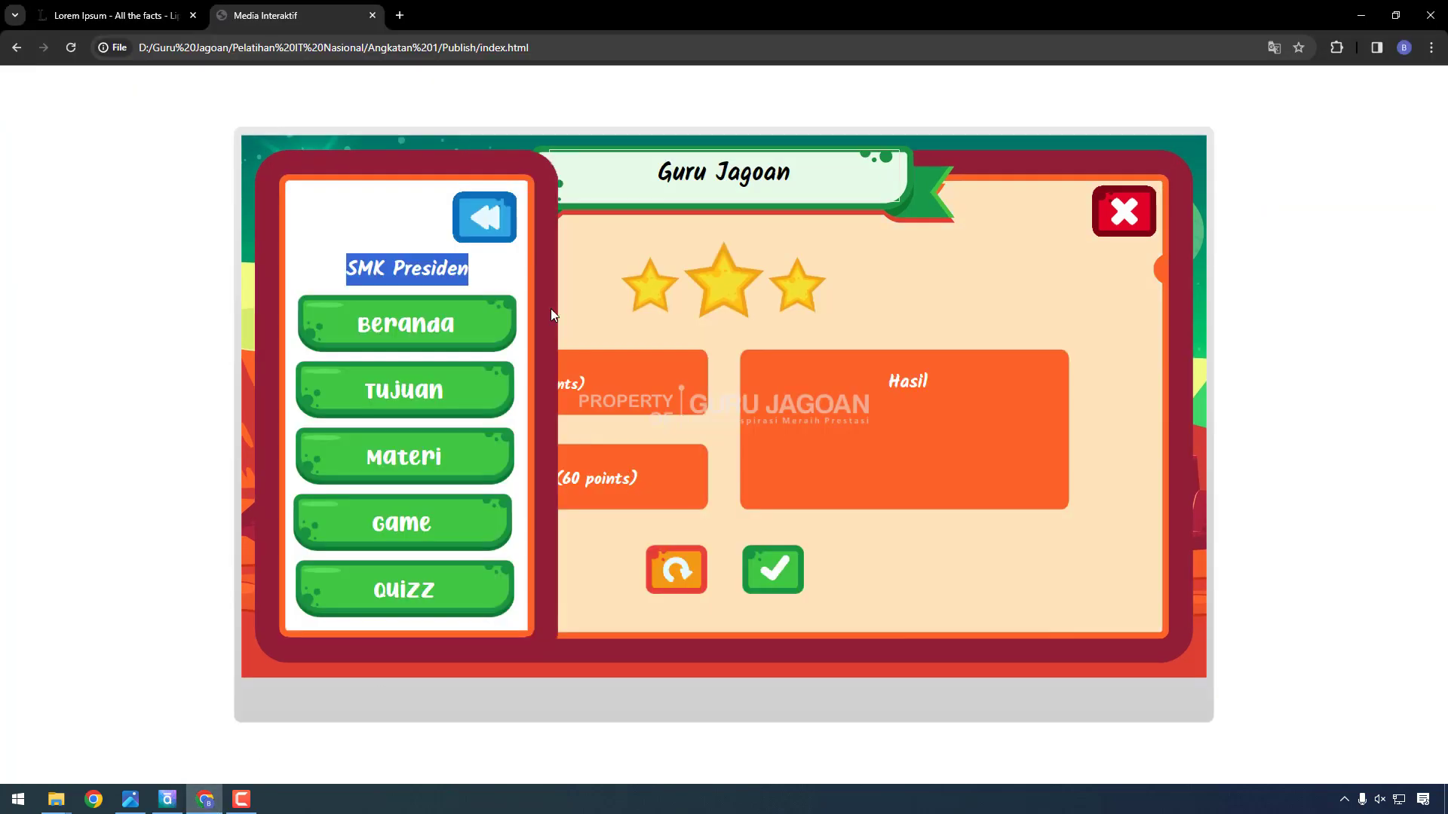
{"action": "left_click", "coordinate": [483, 217]}
{"action": "left_click", "coordinate": [302, 218]}
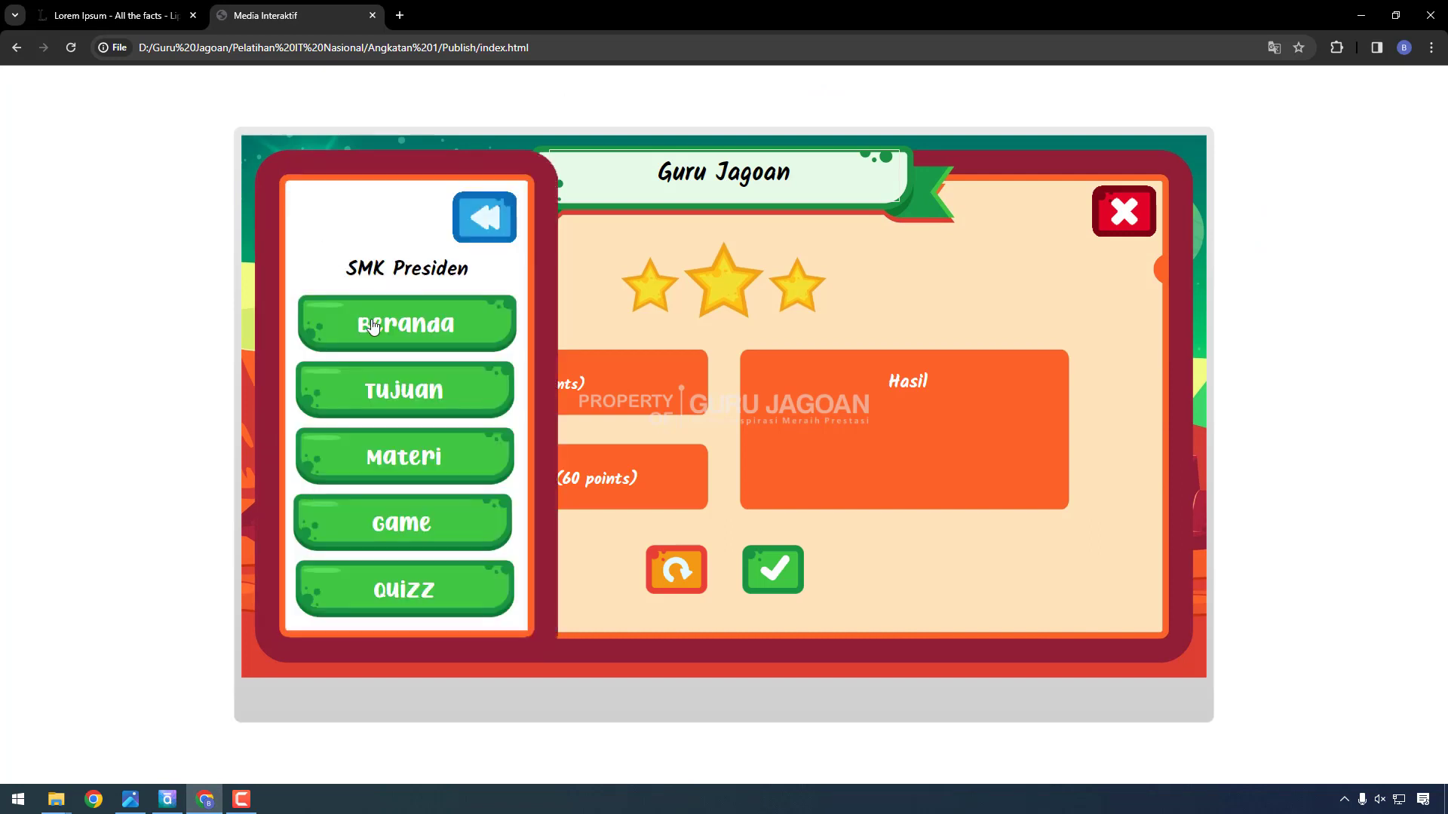
{"action": "left_click", "coordinate": [380, 324]}
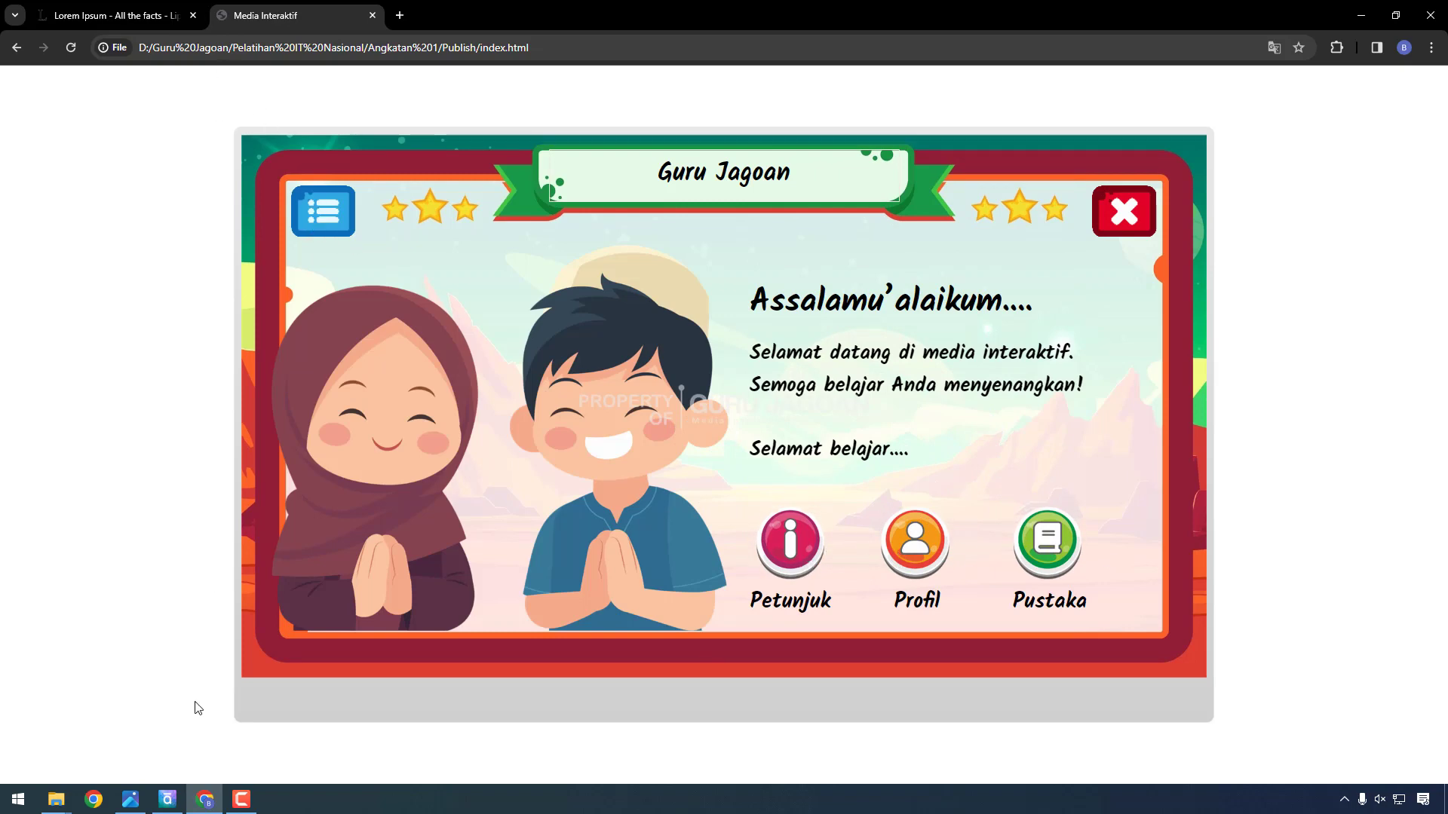
Step: Back in Articulate Storyline, add the built-in Hover state to the Petunjuk button picture on the Beranda slide
{"action": "left_click", "coordinate": [178, 801]}
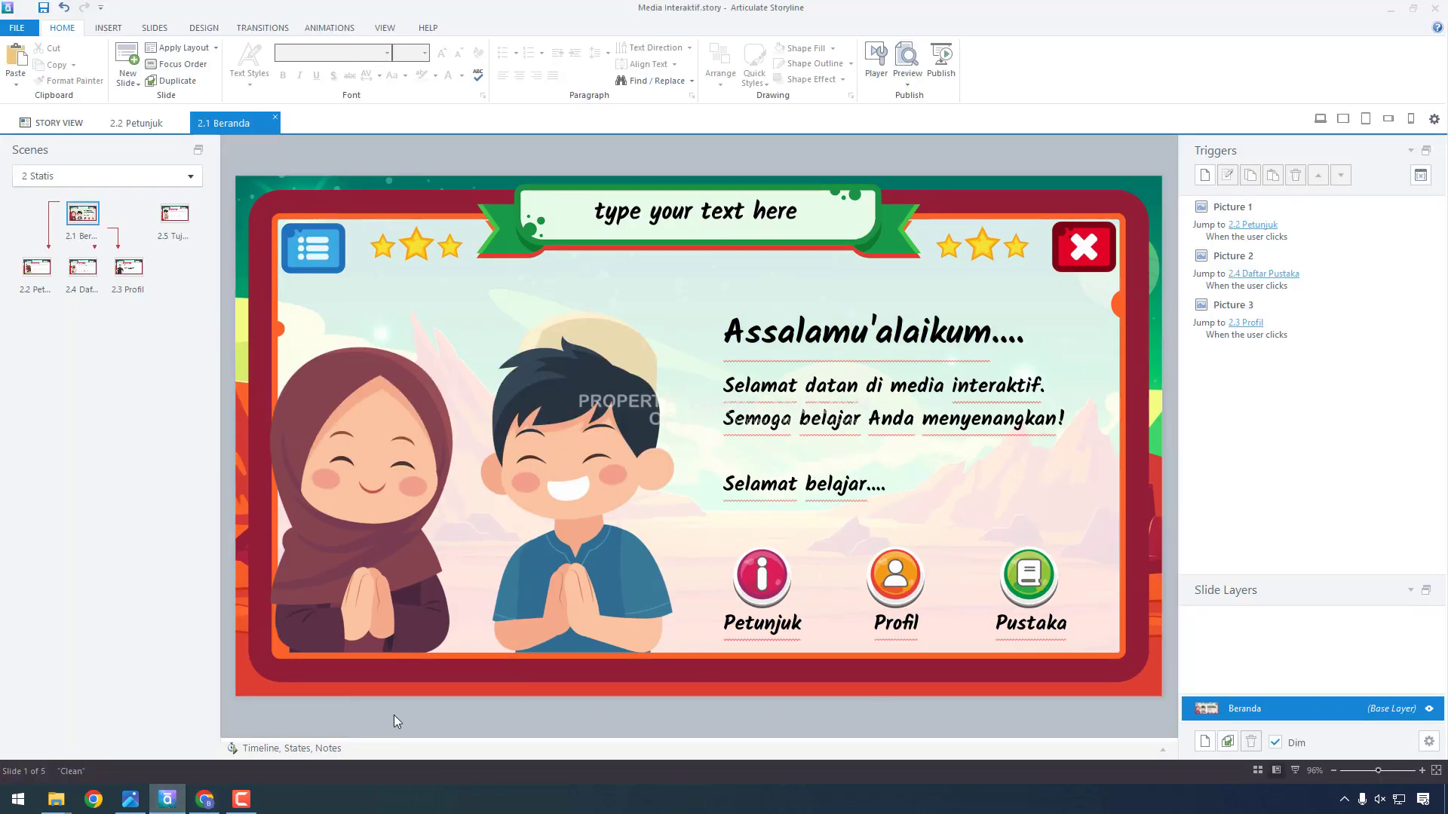
{"action": "left_click", "coordinate": [255, 749]}
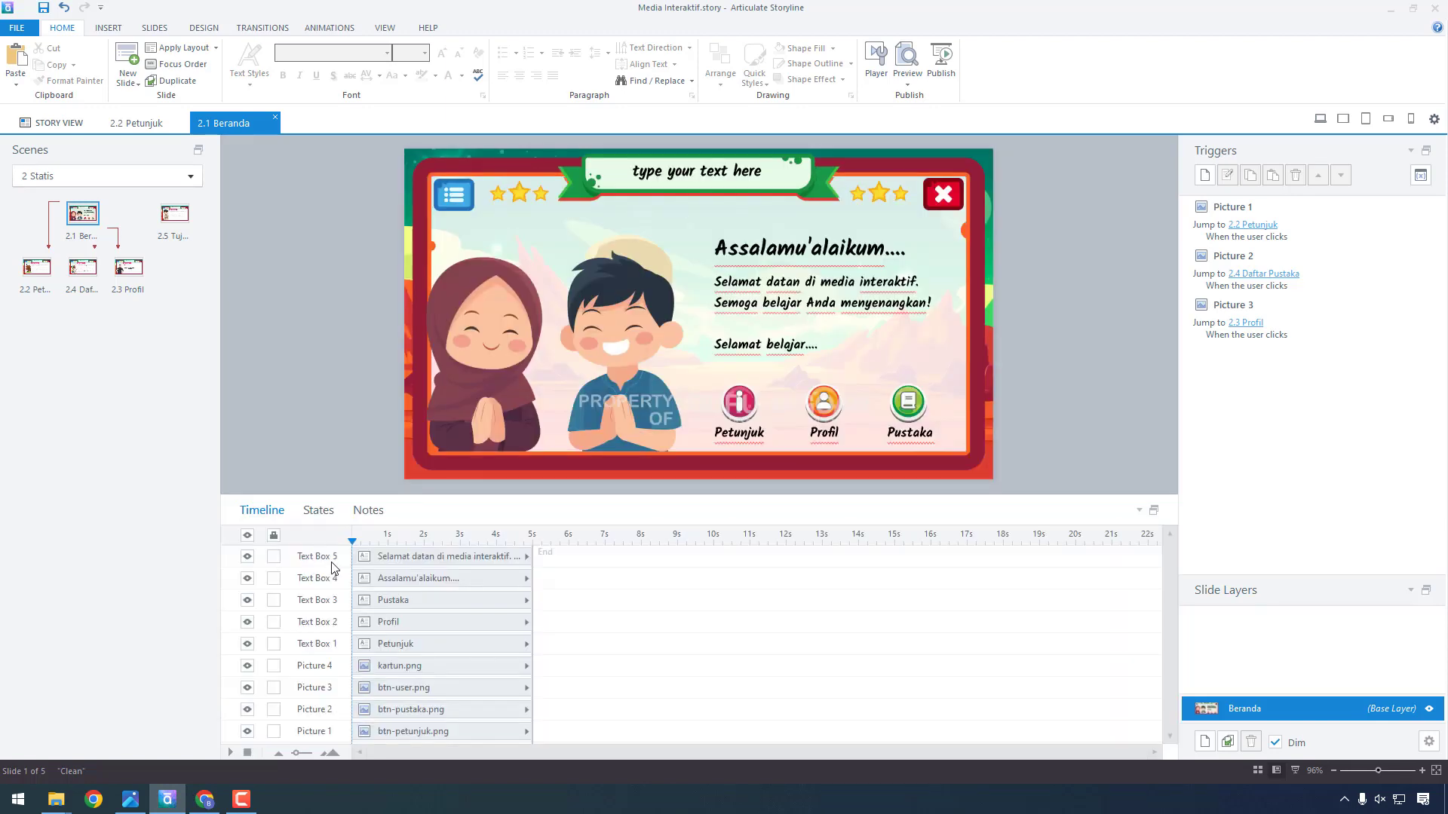
{"action": "left_click", "coordinate": [739, 411]}
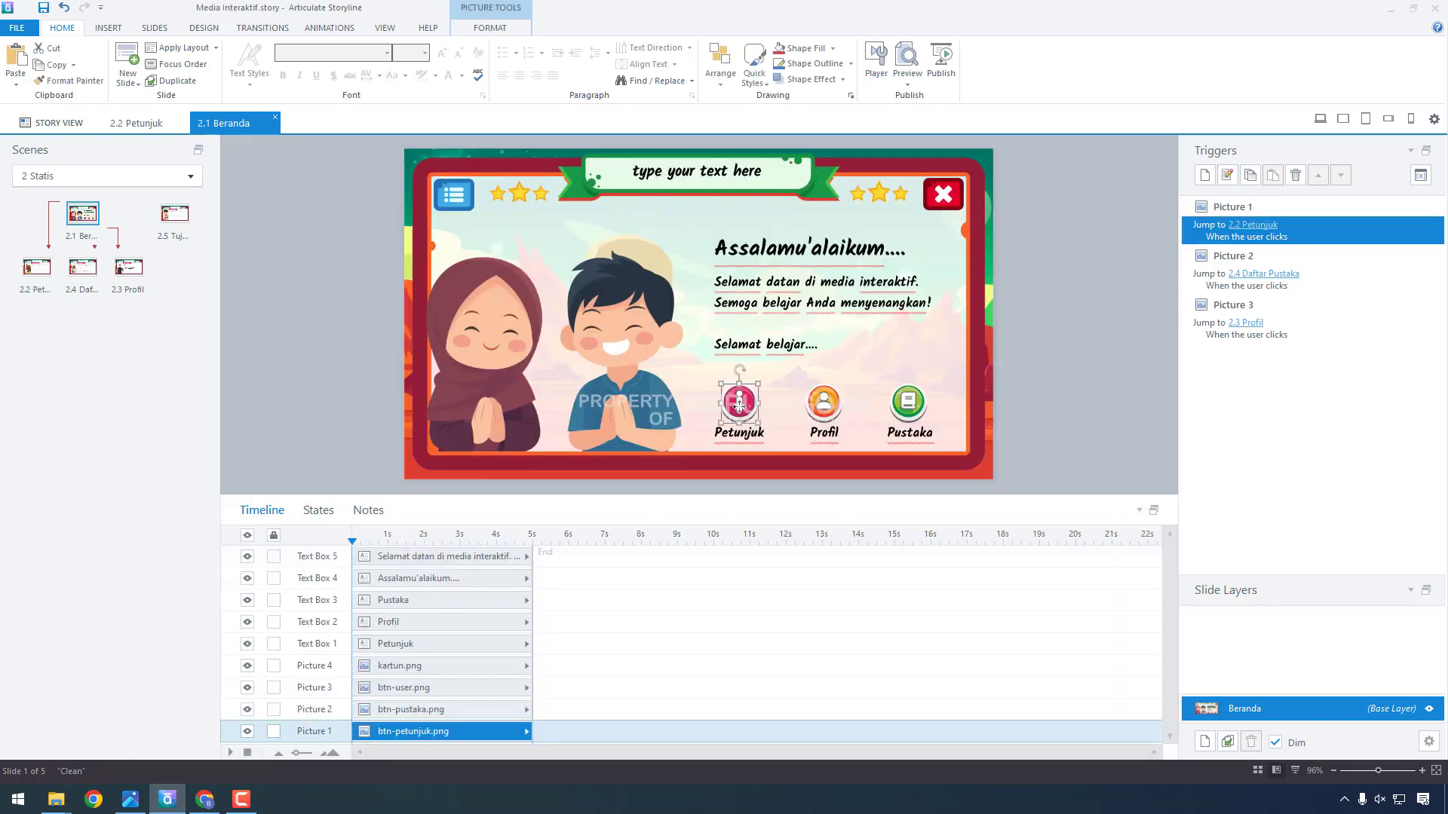
{"action": "left_click", "coordinate": [317, 512]}
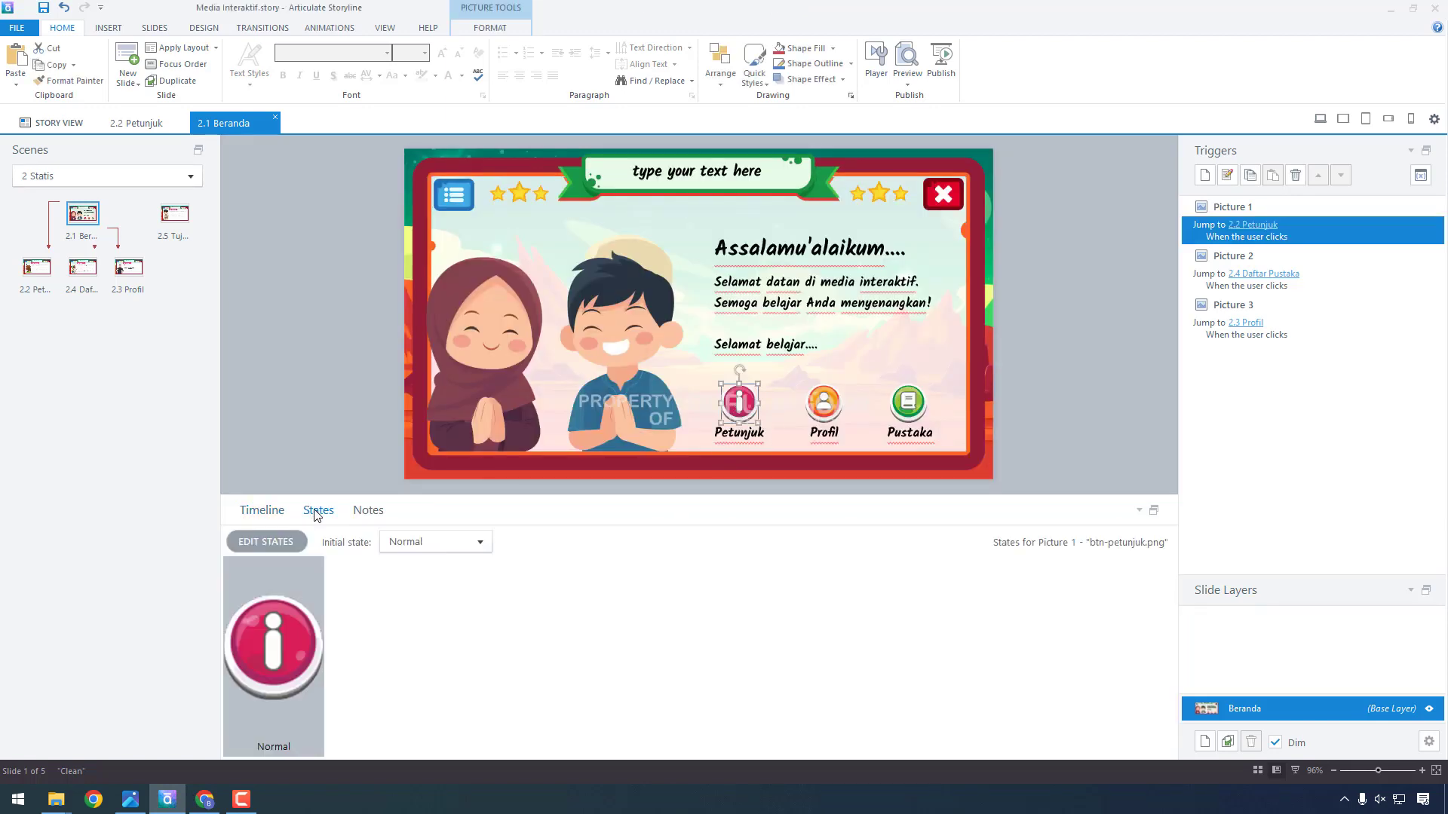
{"action": "left_click", "coordinate": [256, 545]}
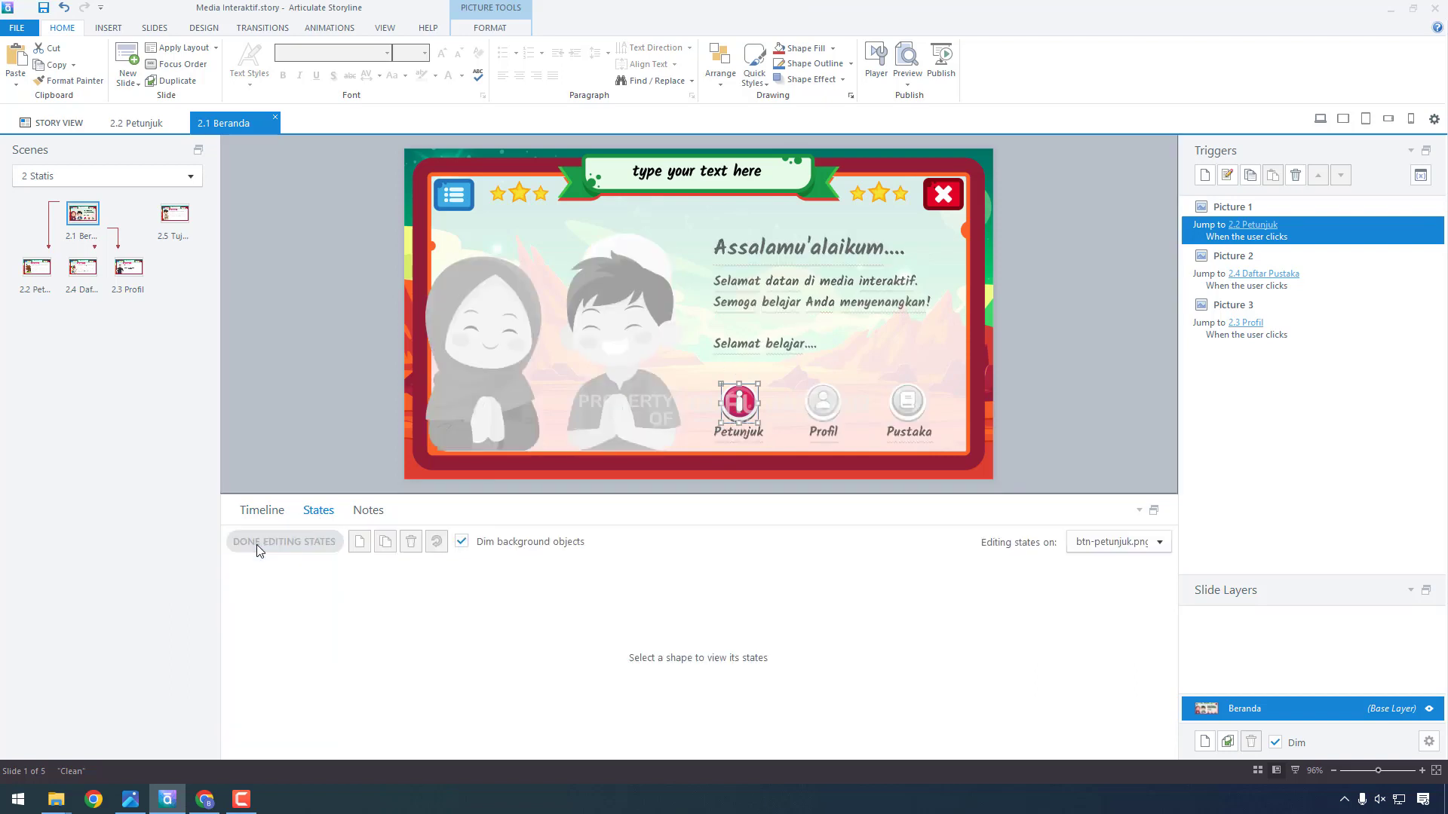
{"action": "left_click", "coordinate": [358, 550]}
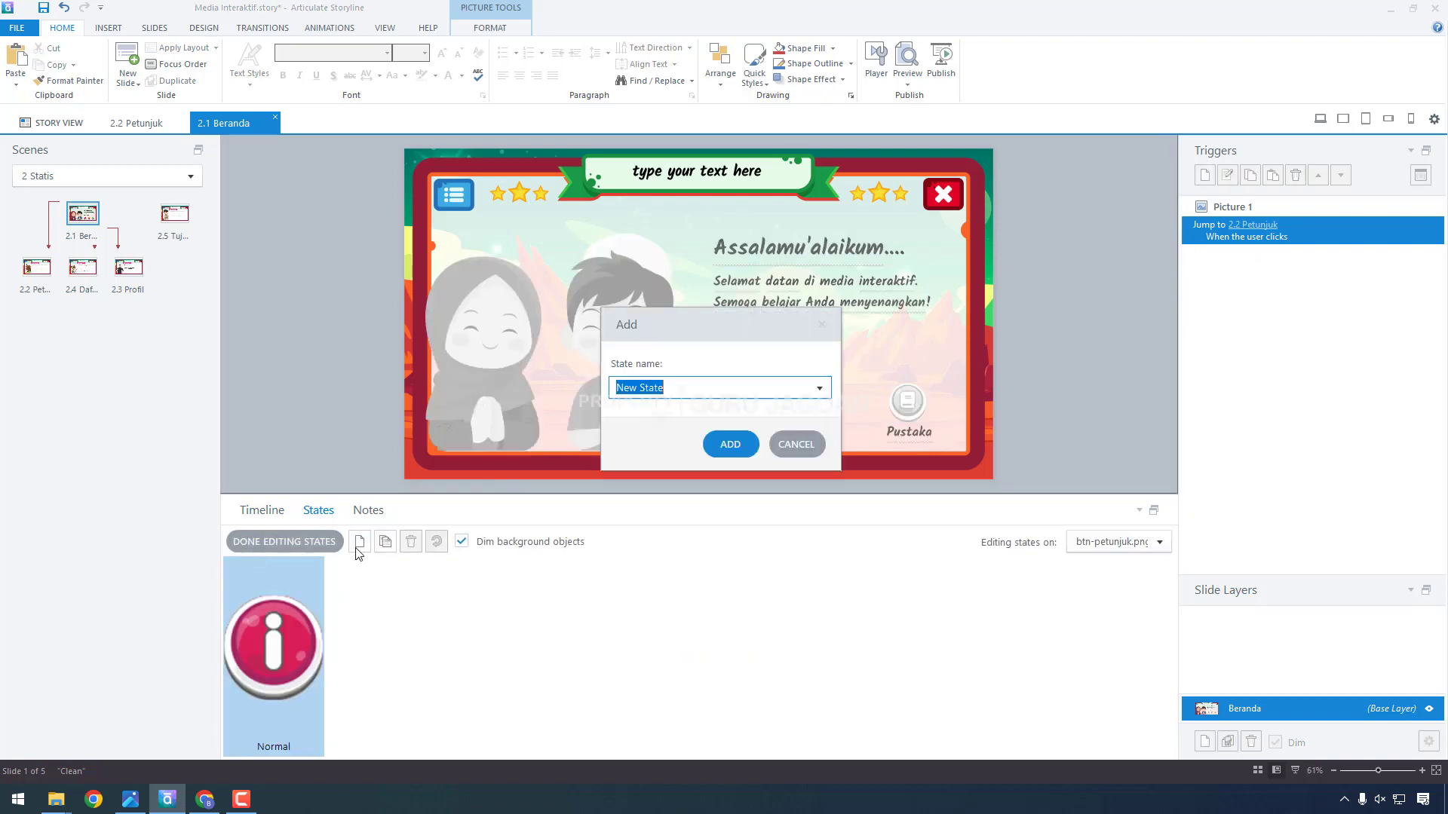
{"action": "left_click", "coordinate": [819, 387]}
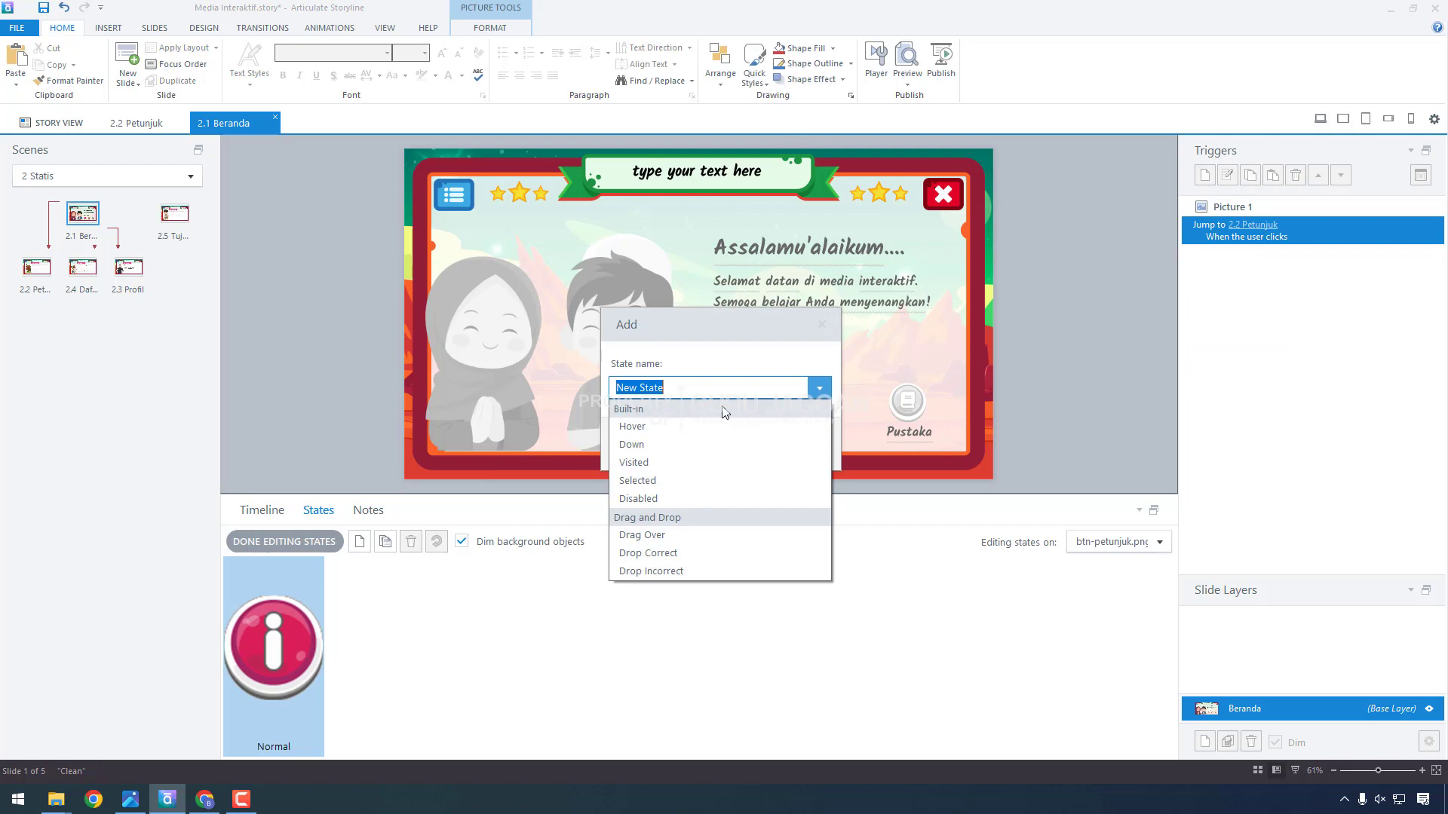
{"action": "left_click", "coordinate": [663, 443]}
{"action": "left_click", "coordinate": [729, 445]}
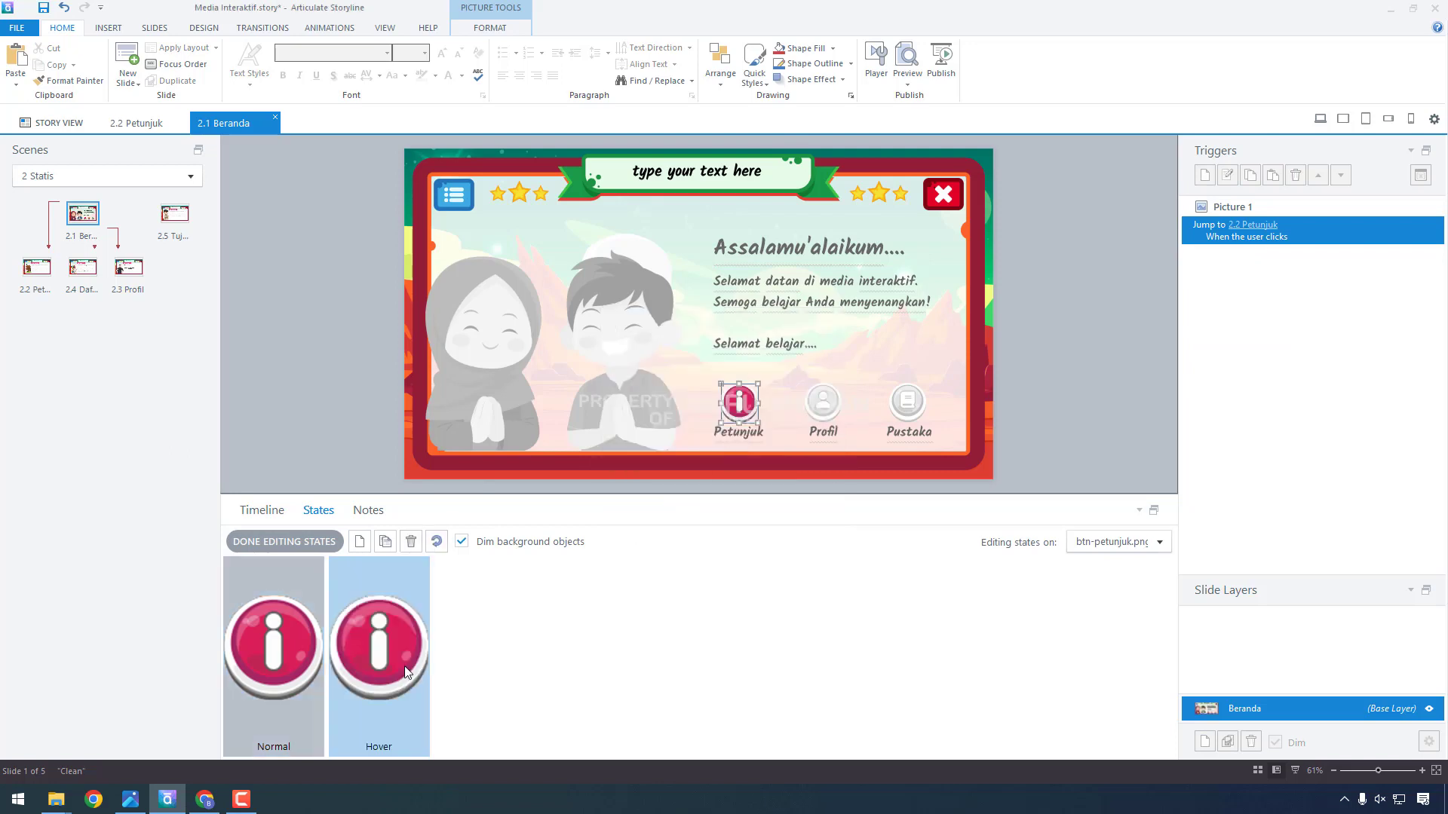
Step: Nudge the Petunjuk icon up five steps in its Hover state and finish editing its states
{"action": "left_click", "coordinate": [291, 647]}
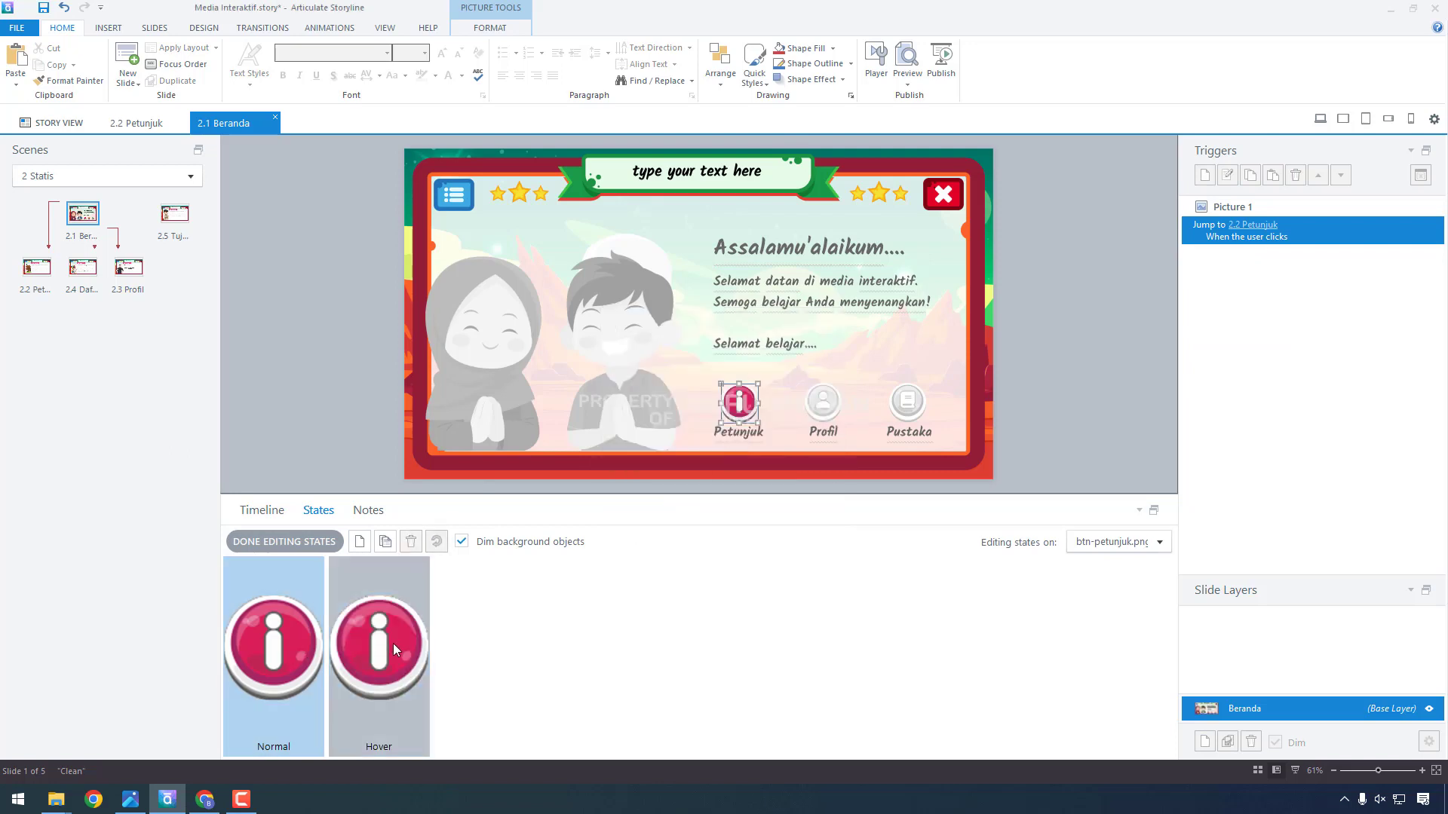
{"action": "left_click", "coordinate": [375, 651]}
{"action": "left_click", "coordinate": [287, 659]}
{"action": "left_click", "coordinate": [401, 654]}
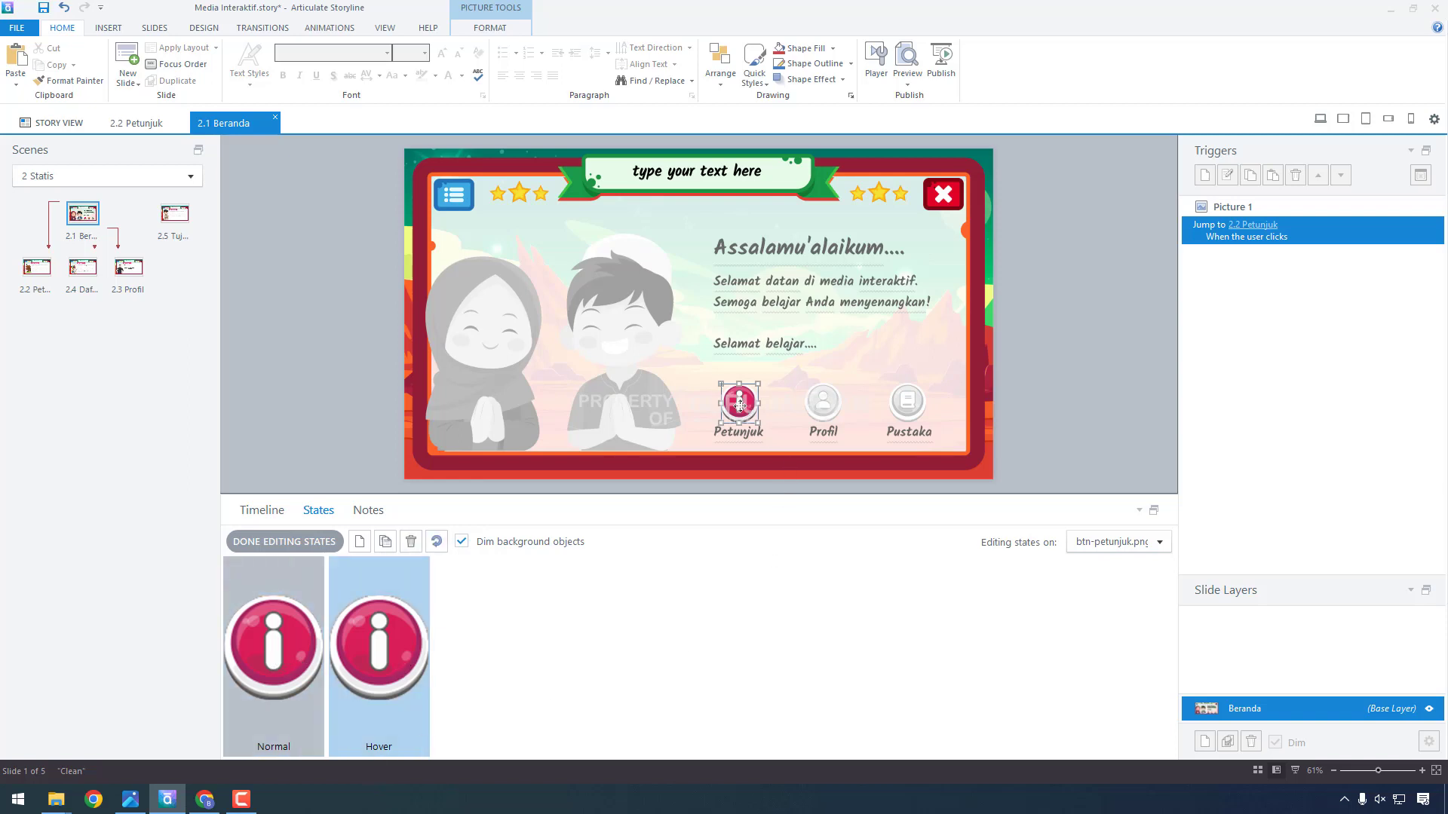
{"action": "key", "text": "Up"}
{"action": "key", "text": "Up"}
{"action": "key", "text": "Up"}
{"action": "key", "text": "Up"}
{"action": "key", "text": "Up"}
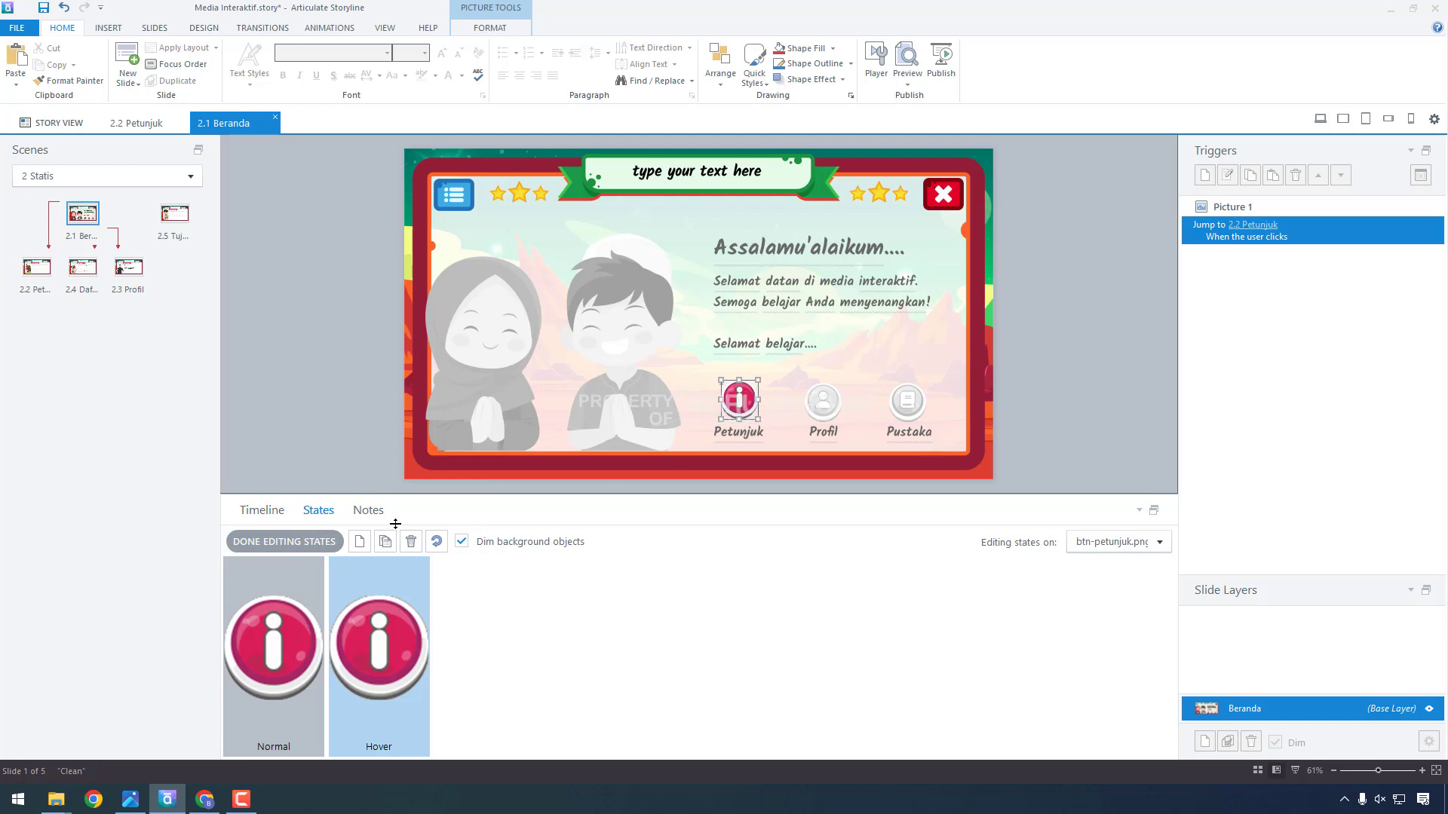
{"action": "left_click", "coordinate": [279, 541]}
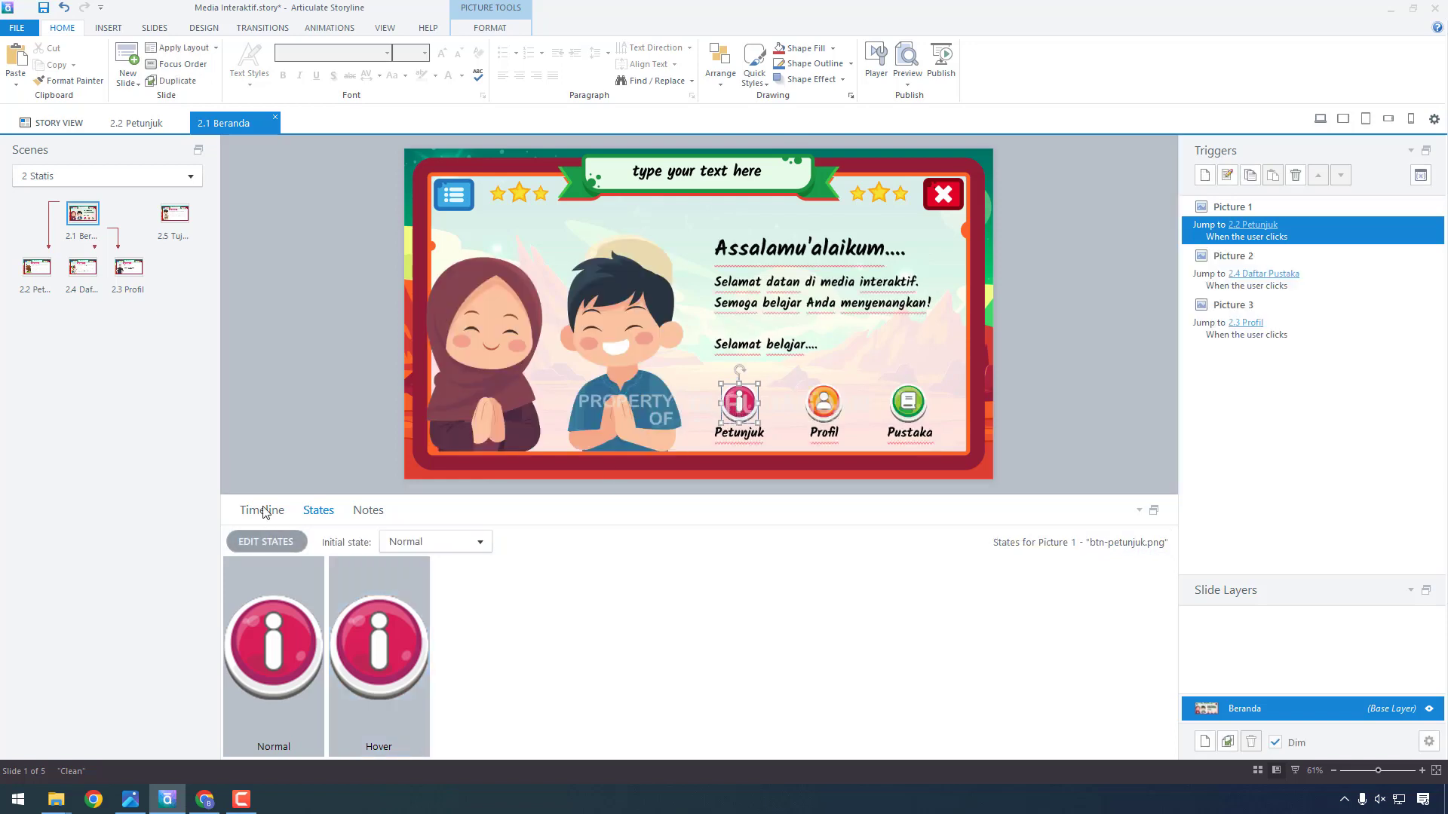
{"action": "left_click", "coordinate": [264, 511]}
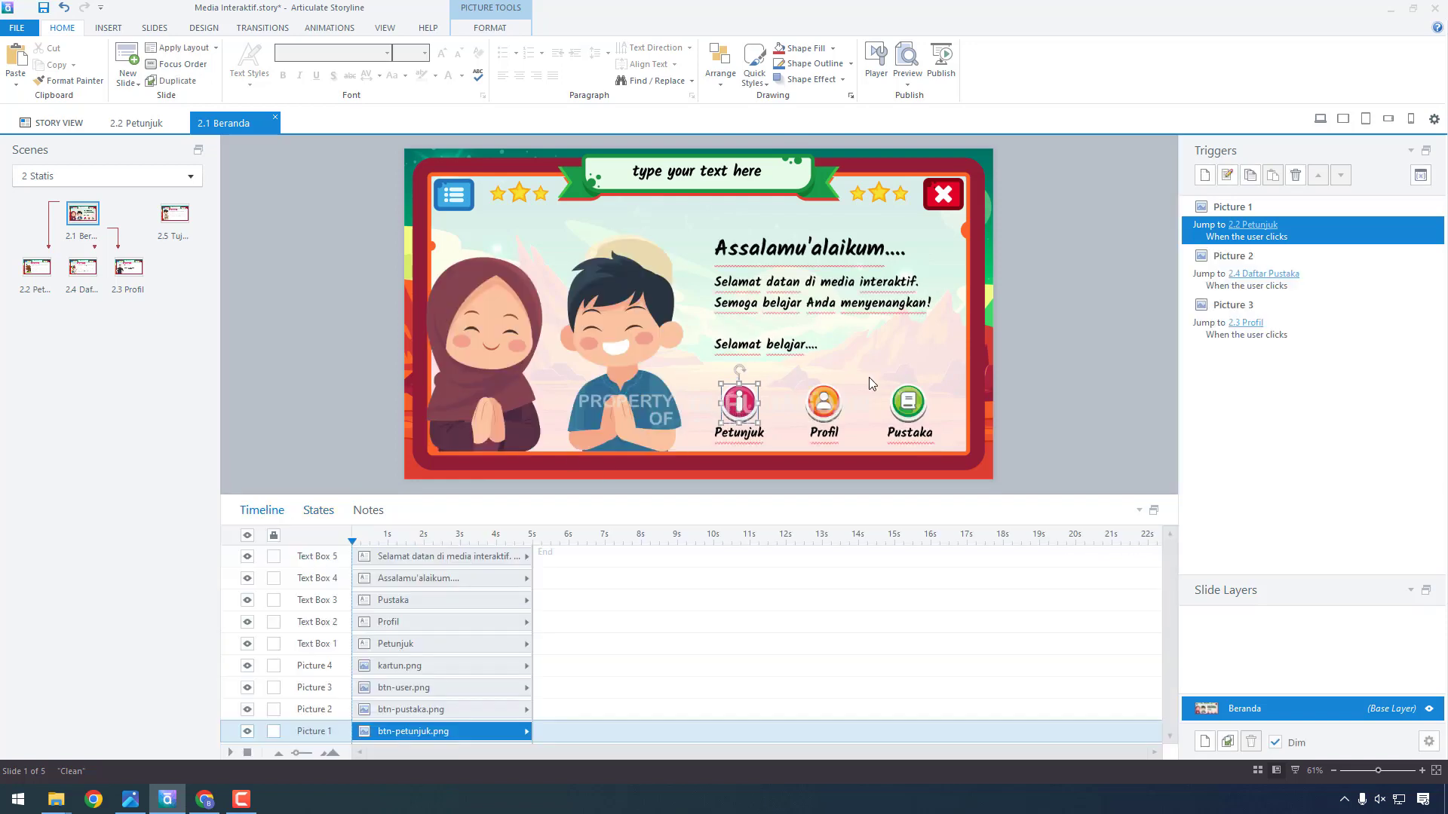
Step: Add the built-in Hover state to the Profil button picture, nudge it up slightly in that state, and finish editing its states
{"action": "left_click", "coordinate": [827, 407]}
{"action": "left_click", "coordinate": [318, 510]}
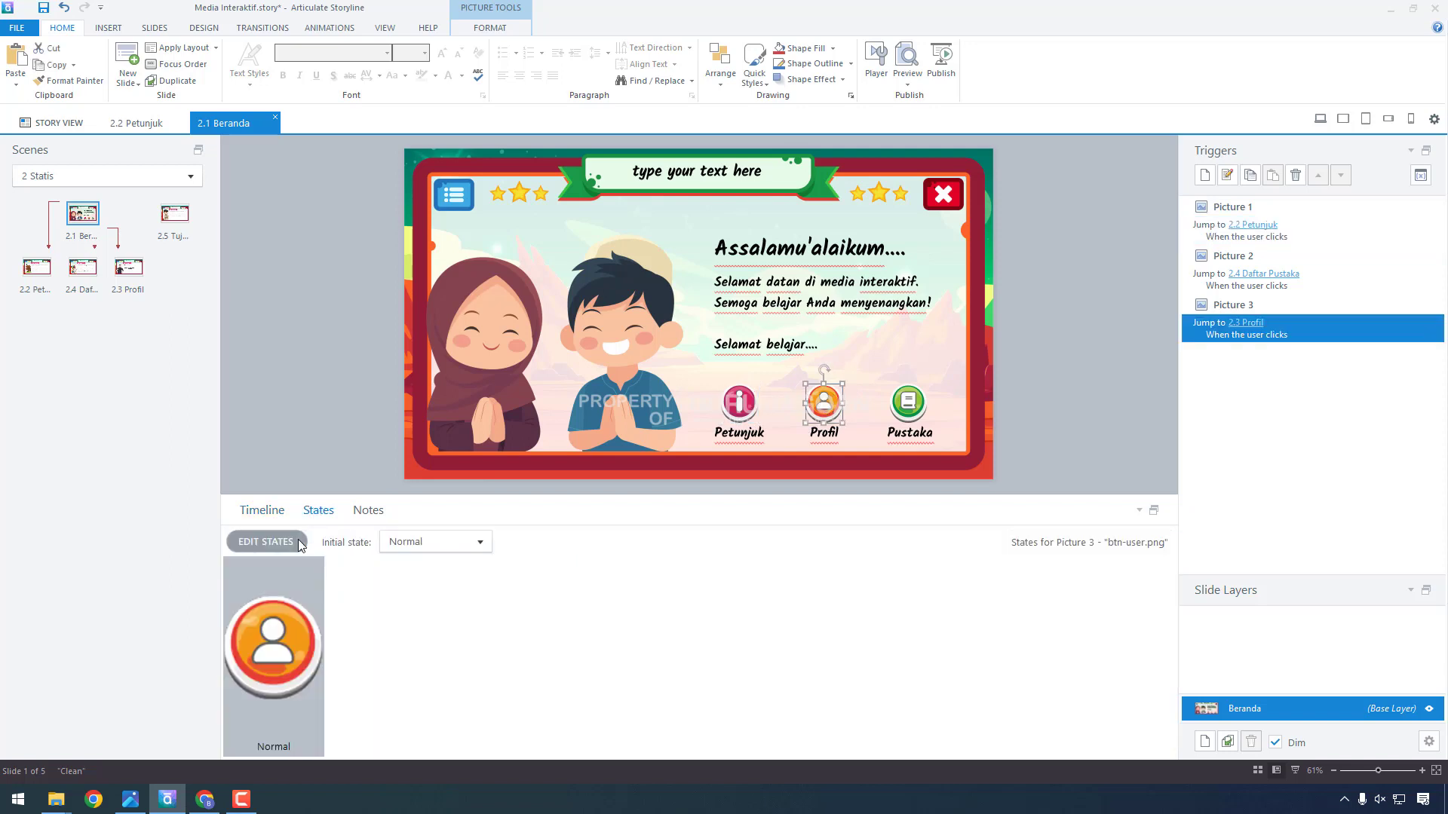
{"action": "left_click", "coordinate": [279, 541]}
{"action": "left_click", "coordinate": [359, 543]}
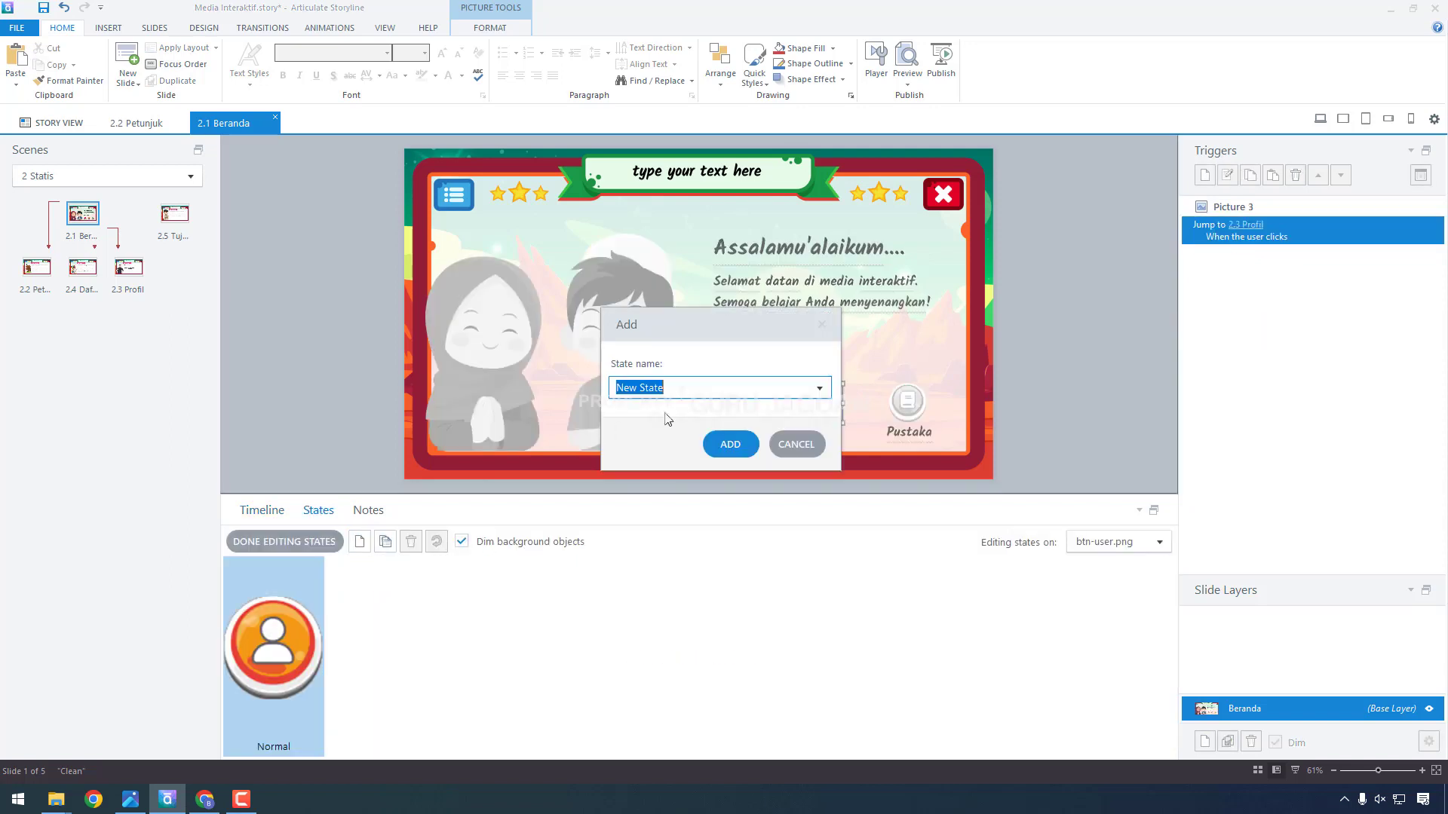
{"action": "left_click", "coordinate": [819, 387]}
{"action": "left_click", "coordinate": [666, 429]}
{"action": "left_click", "coordinate": [738, 452]}
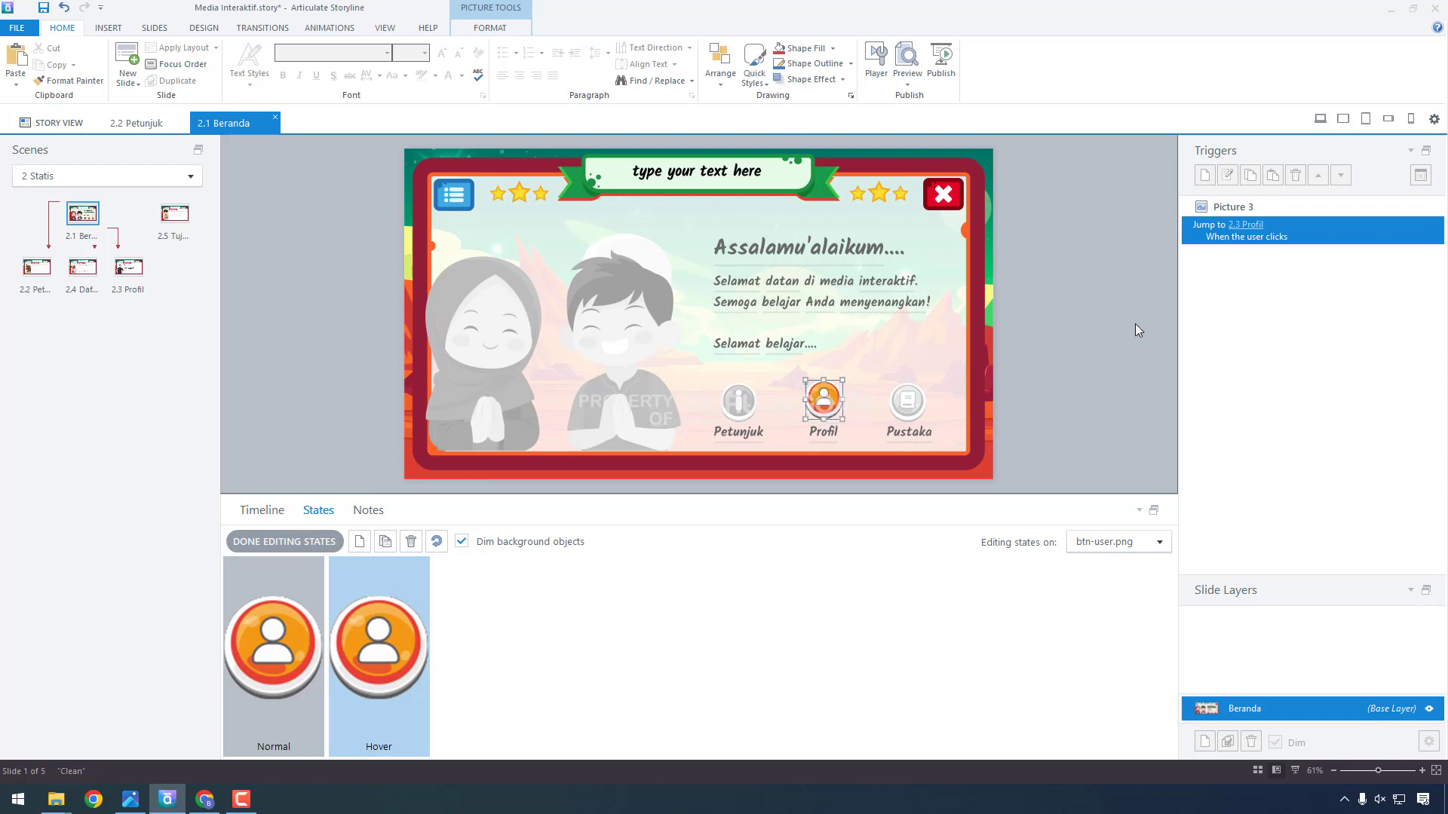
{"action": "left_click", "coordinate": [284, 542]}
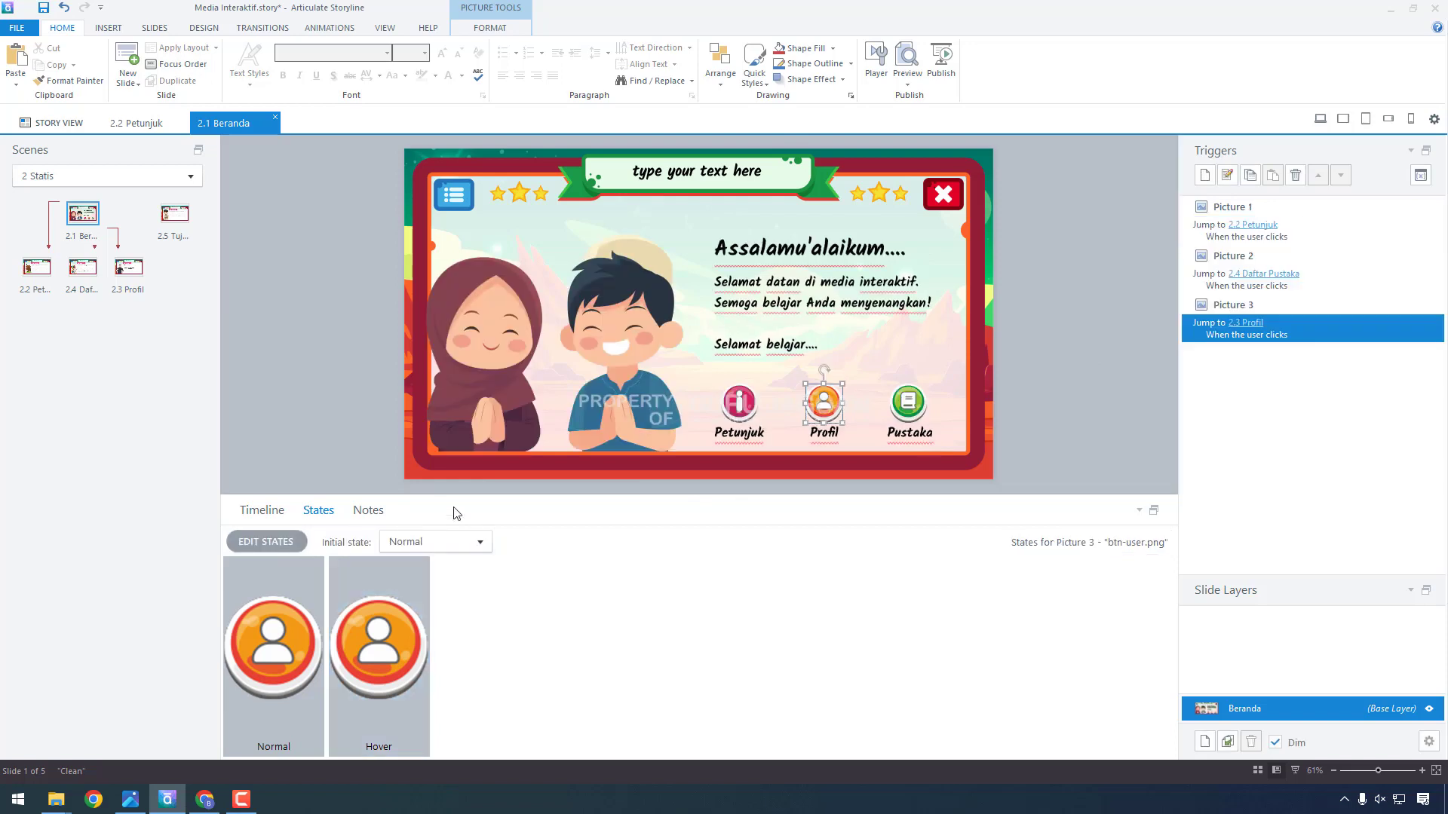
Step: Add the built-in Hover state to the Pustaka button picture on the Beranda slide
{"action": "left_click", "coordinate": [907, 403]}
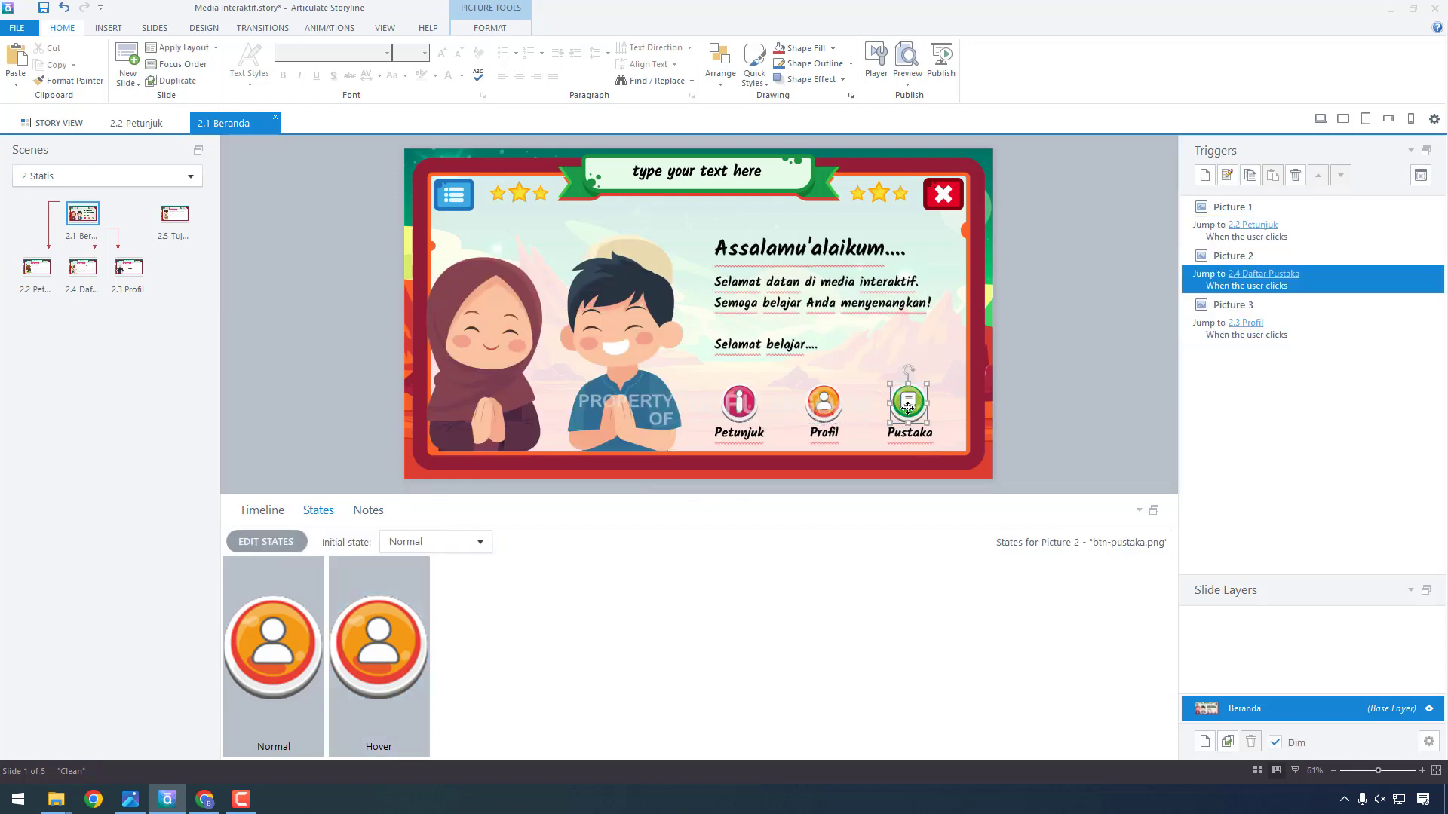
{"action": "left_click", "coordinate": [266, 542]}
{"action": "left_click", "coordinate": [360, 542]}
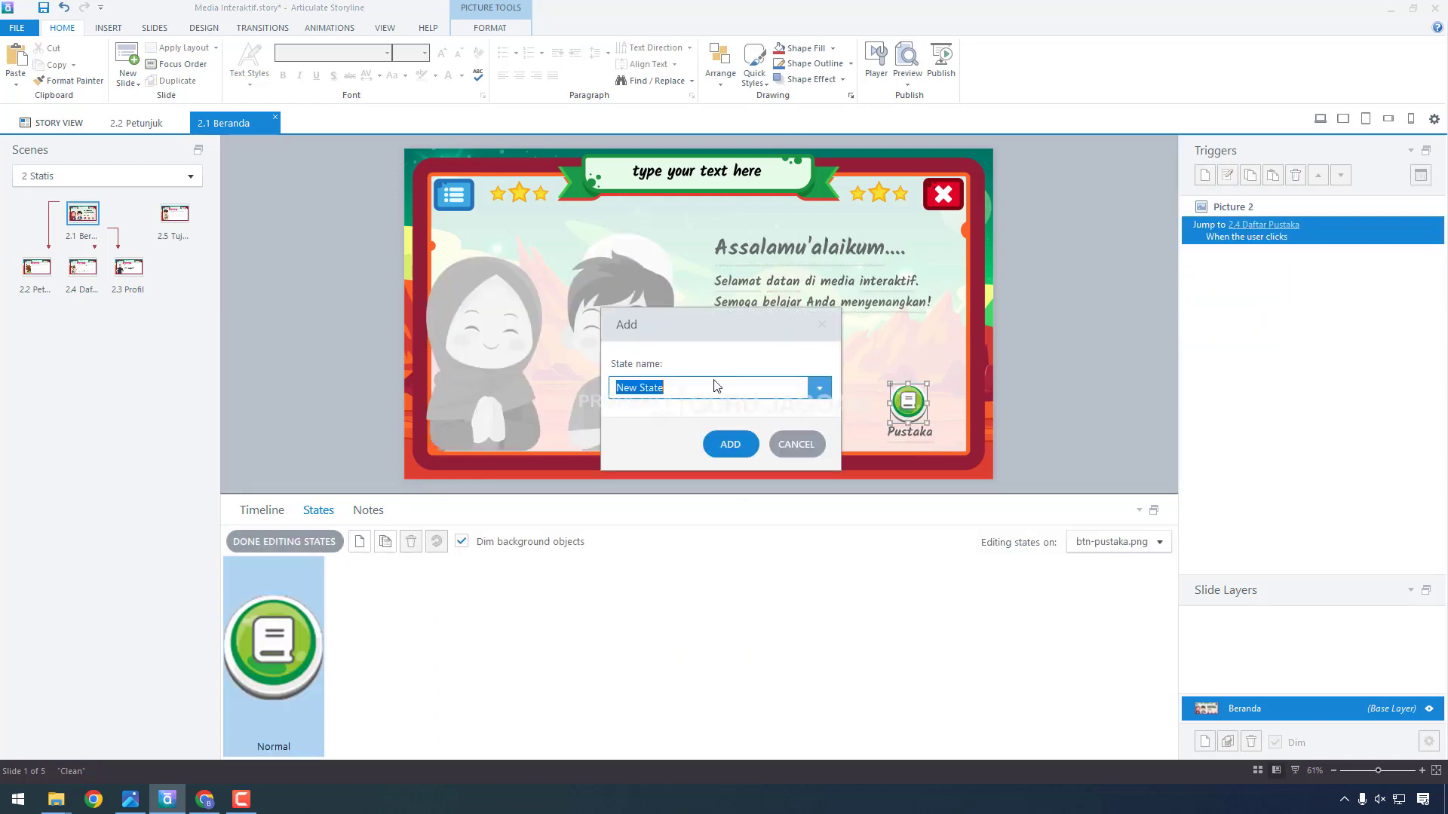
{"action": "left_click", "coordinate": [820, 388]}
{"action": "left_click", "coordinate": [641, 427]}
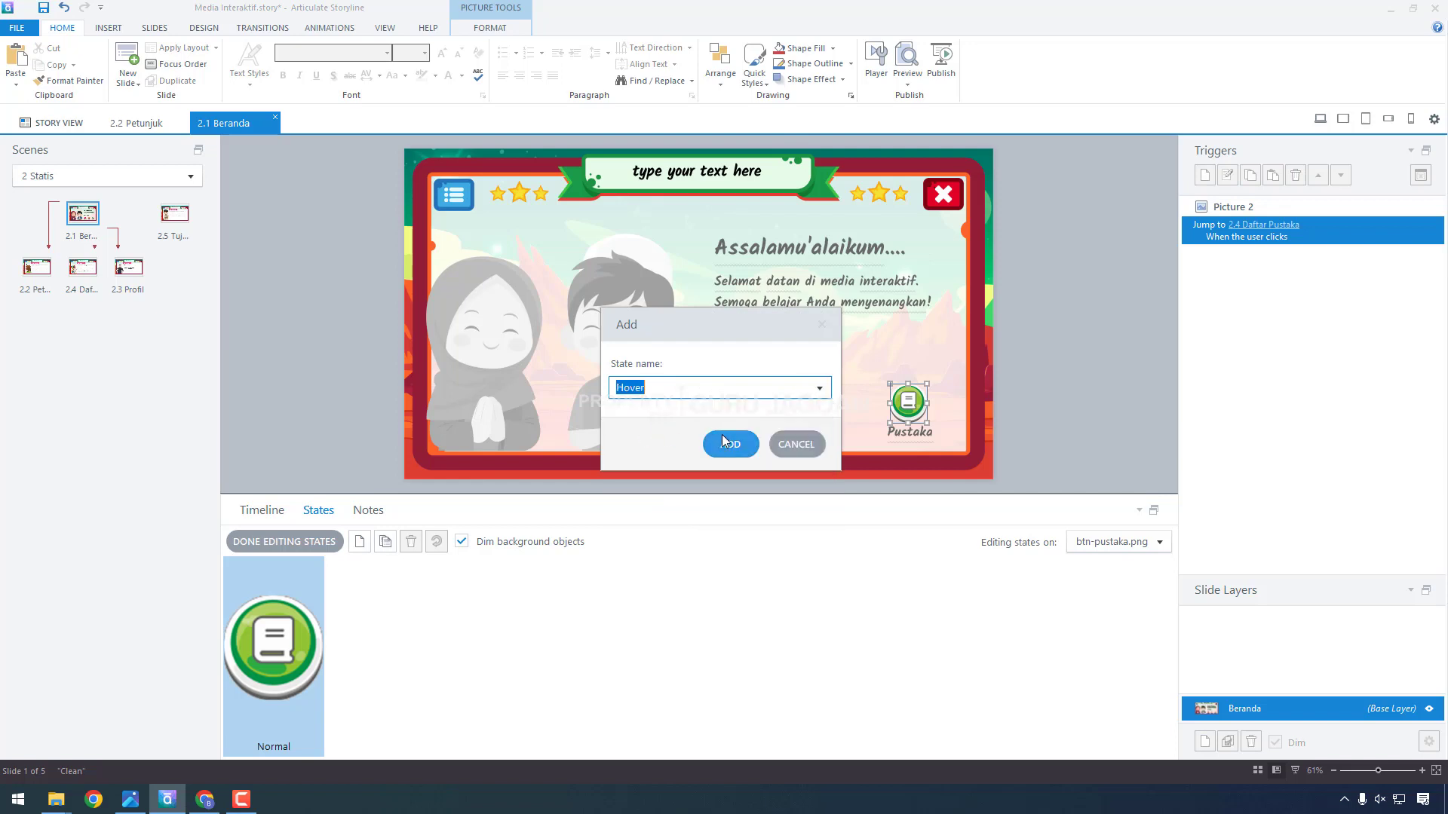
{"action": "left_click", "coordinate": [730, 445]}
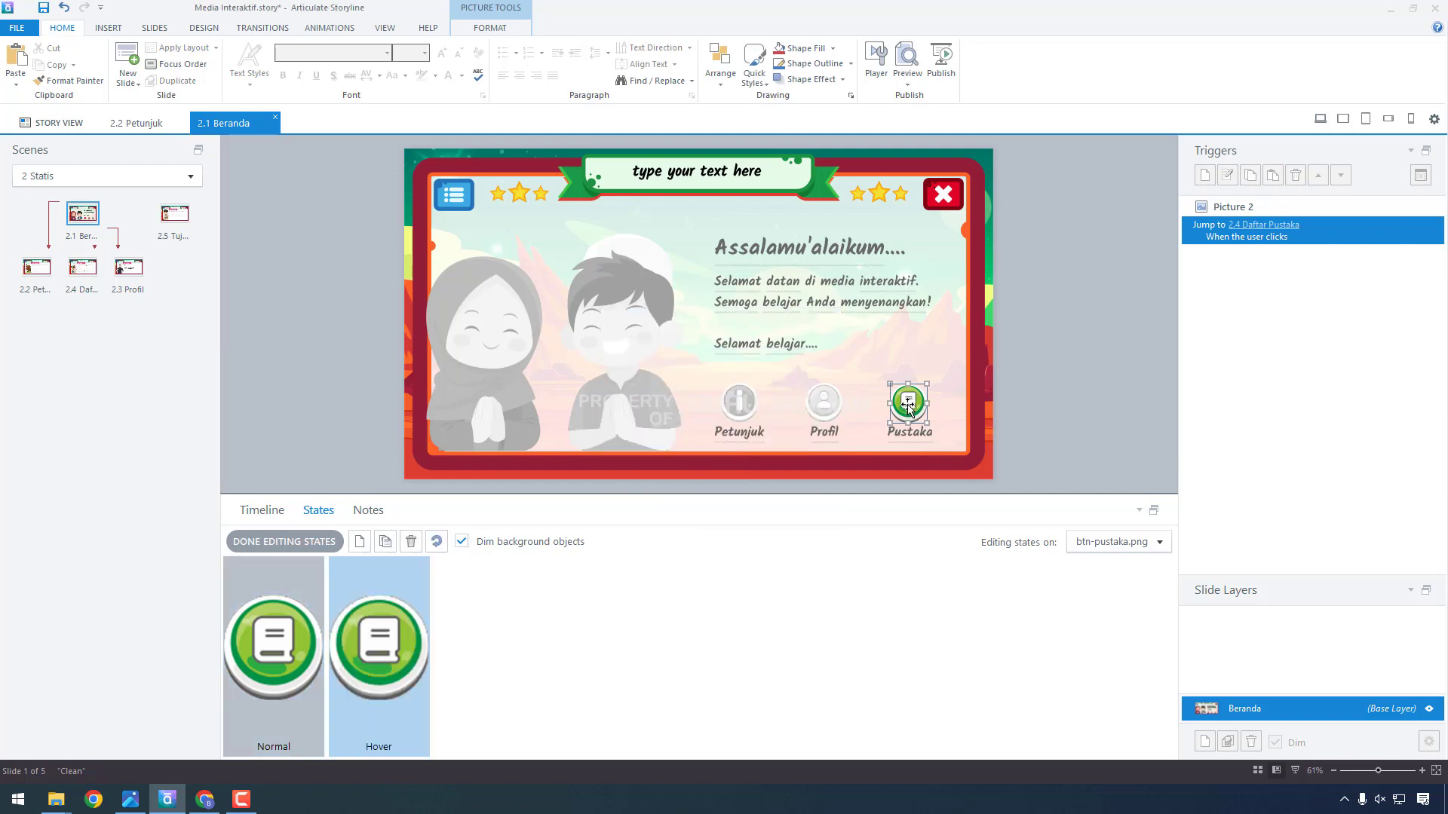
Step: Nudge the Pustaka icon up five steps in its Hover state and finish editing its states
{"action": "key", "text": "Up"}
{"action": "key", "text": "Up"}
{"action": "key", "text": "Up"}
{"action": "key", "text": "Up"}
{"action": "key", "text": "Up"}
{"action": "left_click", "coordinate": [298, 537]}
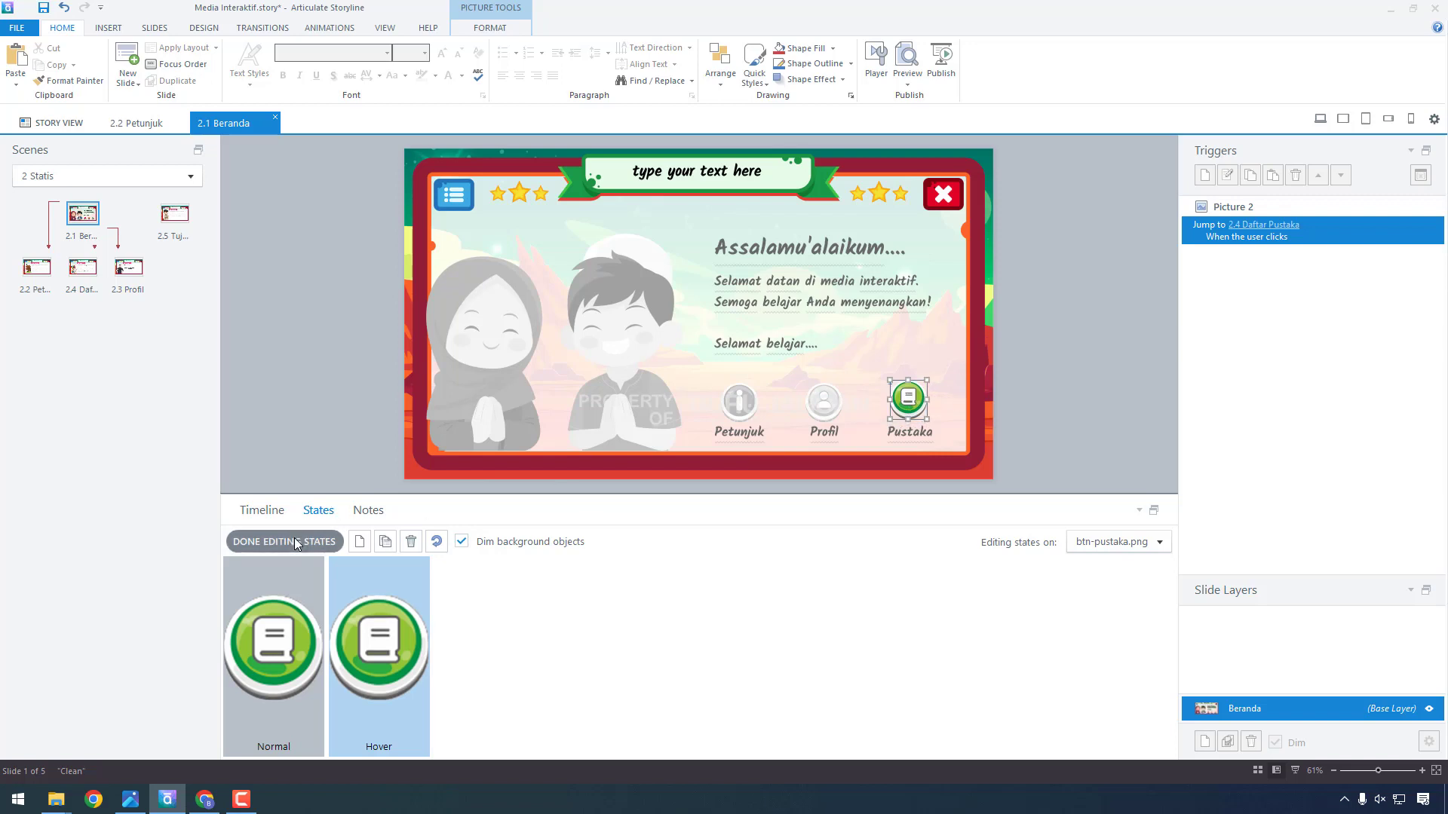
Step: Deselect the picture, preview the Beranda slide and try its red exit button
{"action": "left_click", "coordinate": [317, 436]}
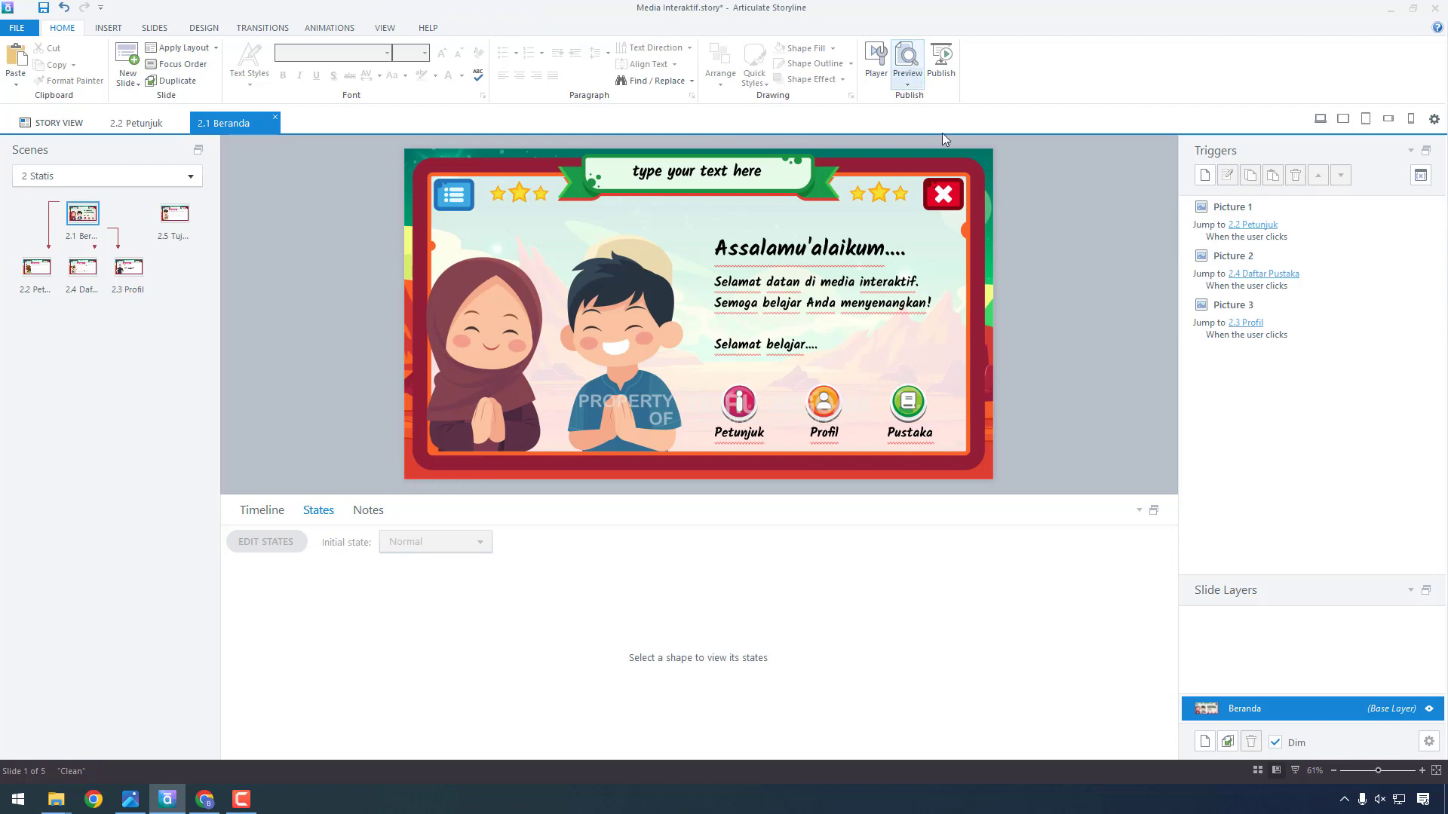
{"action": "left_click", "coordinate": [1320, 120]}
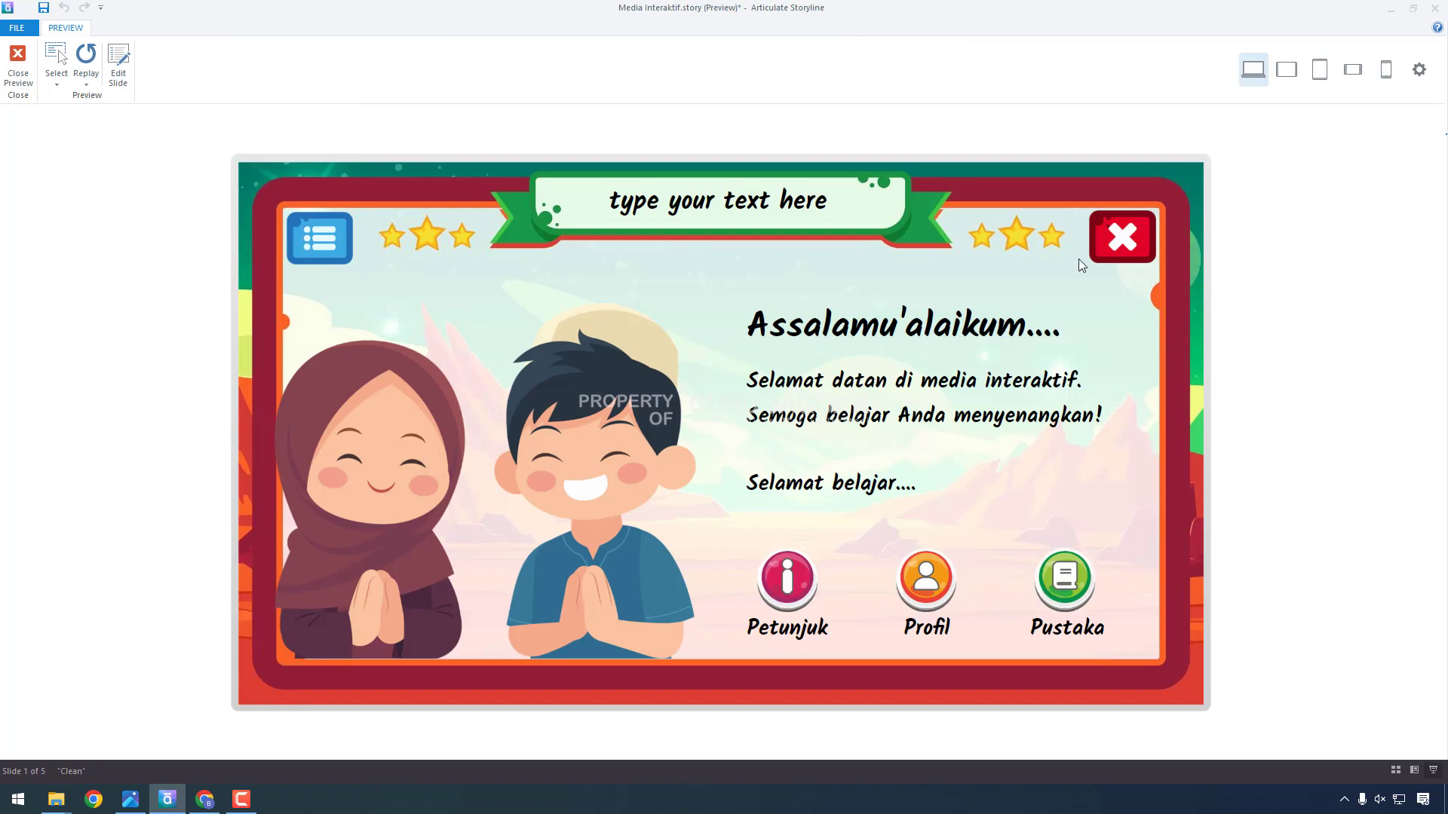
{"action": "left_click", "coordinate": [1139, 233]}
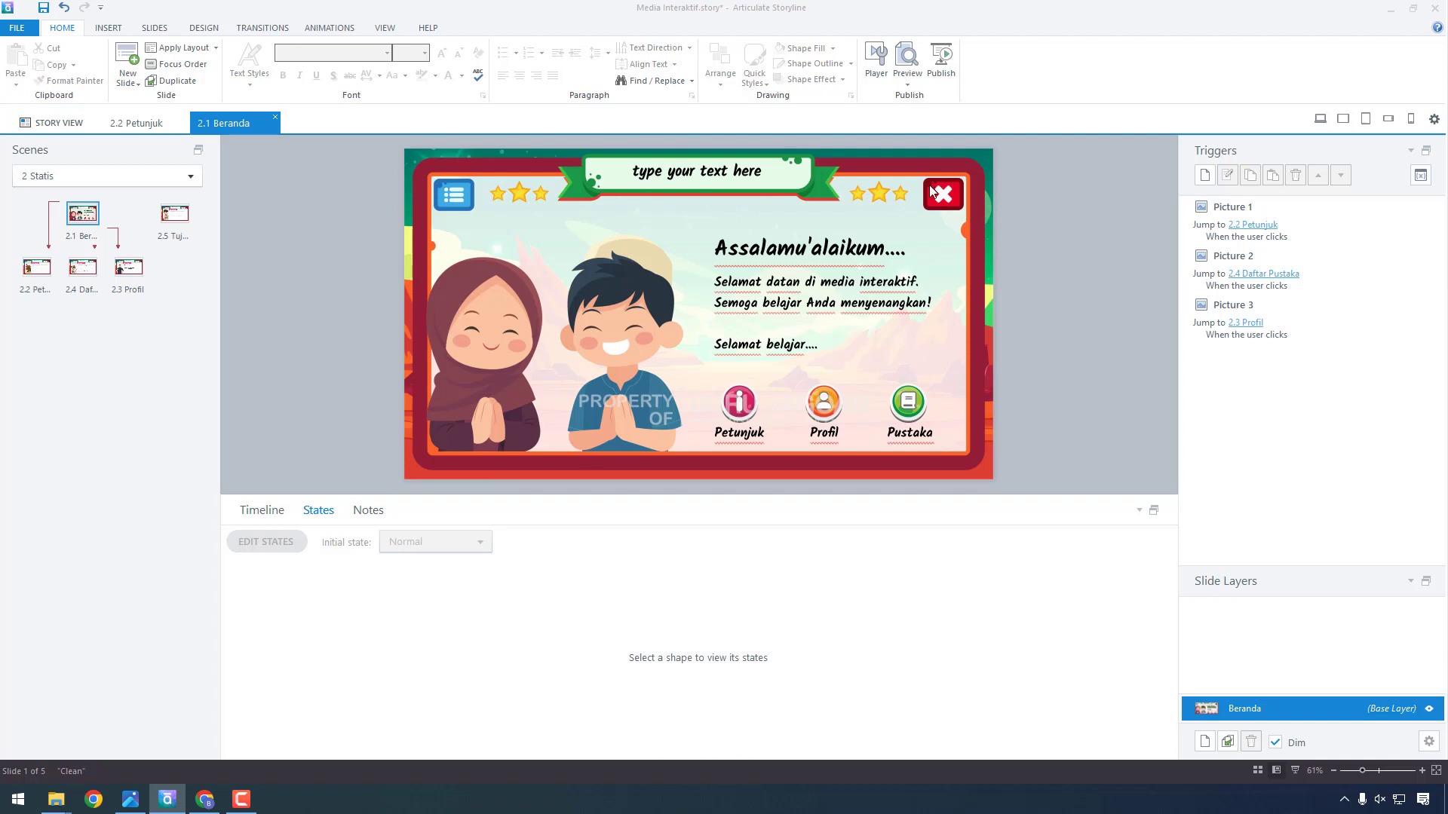
Step: On the slide master, add the built-in Hover state to the red exit button and nudge its picture up in that state
{"action": "left_click", "coordinate": [385, 29]}
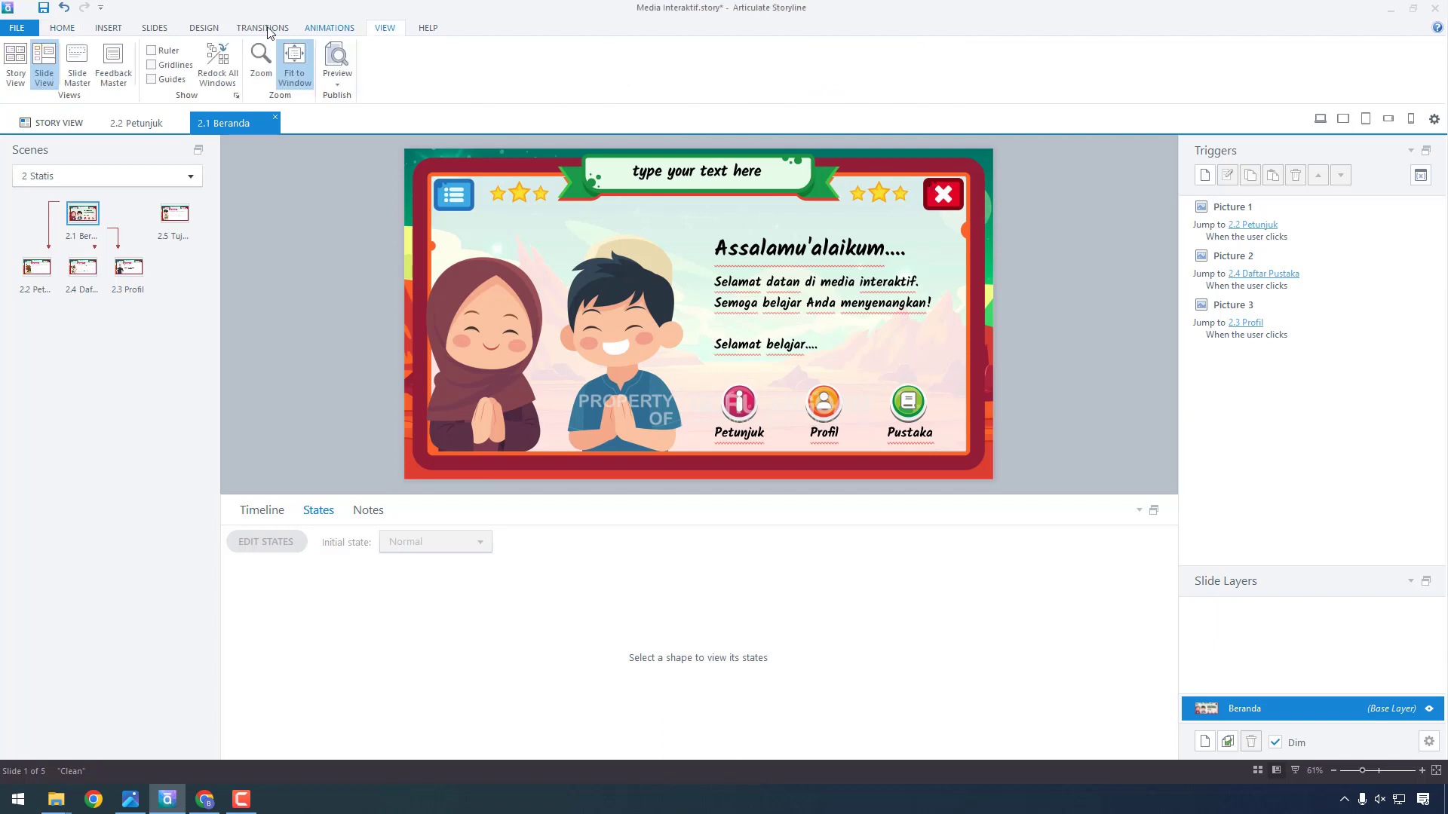
{"action": "left_click", "coordinate": [75, 67]}
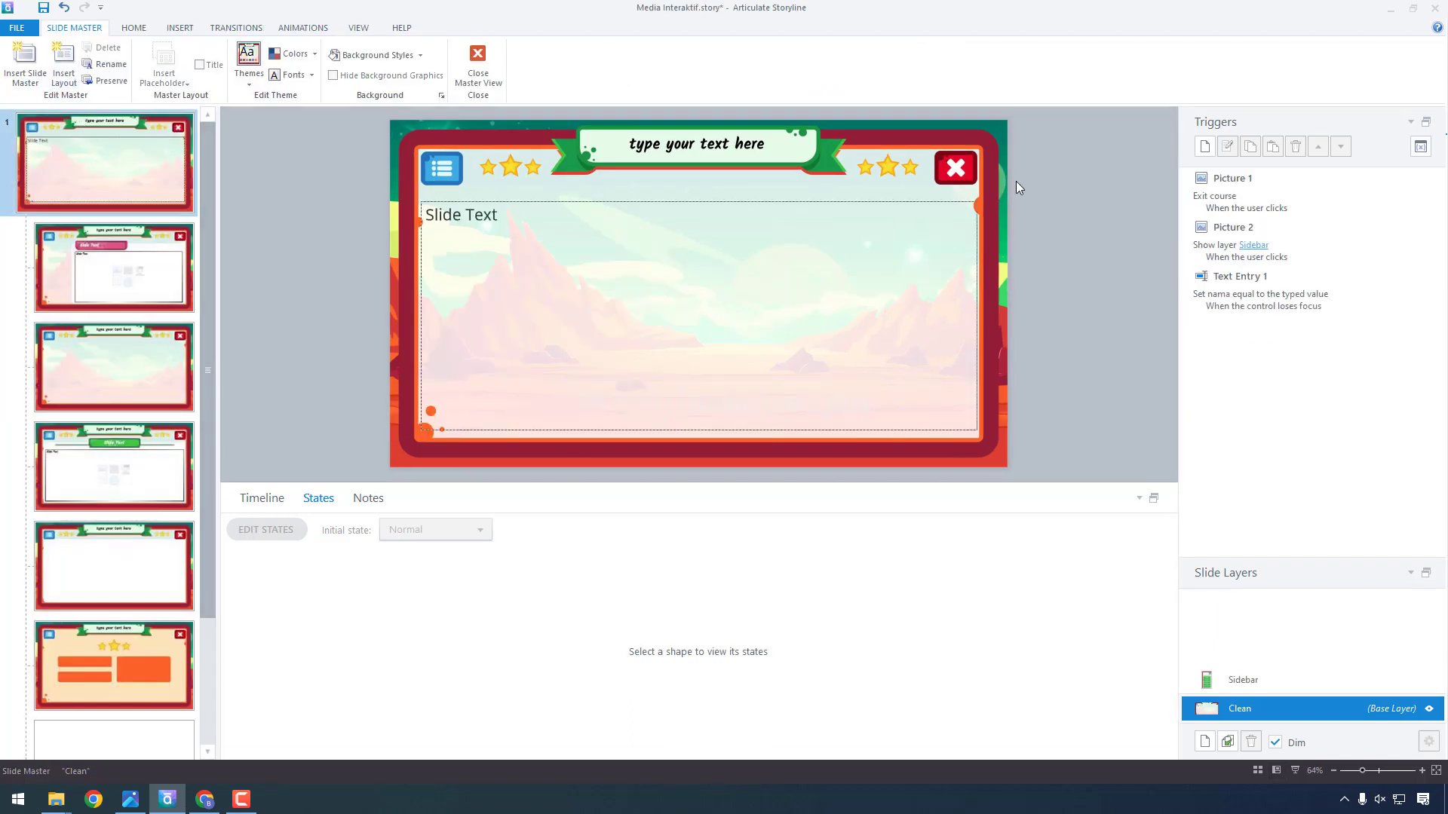
{"action": "left_click", "coordinate": [955, 170]}
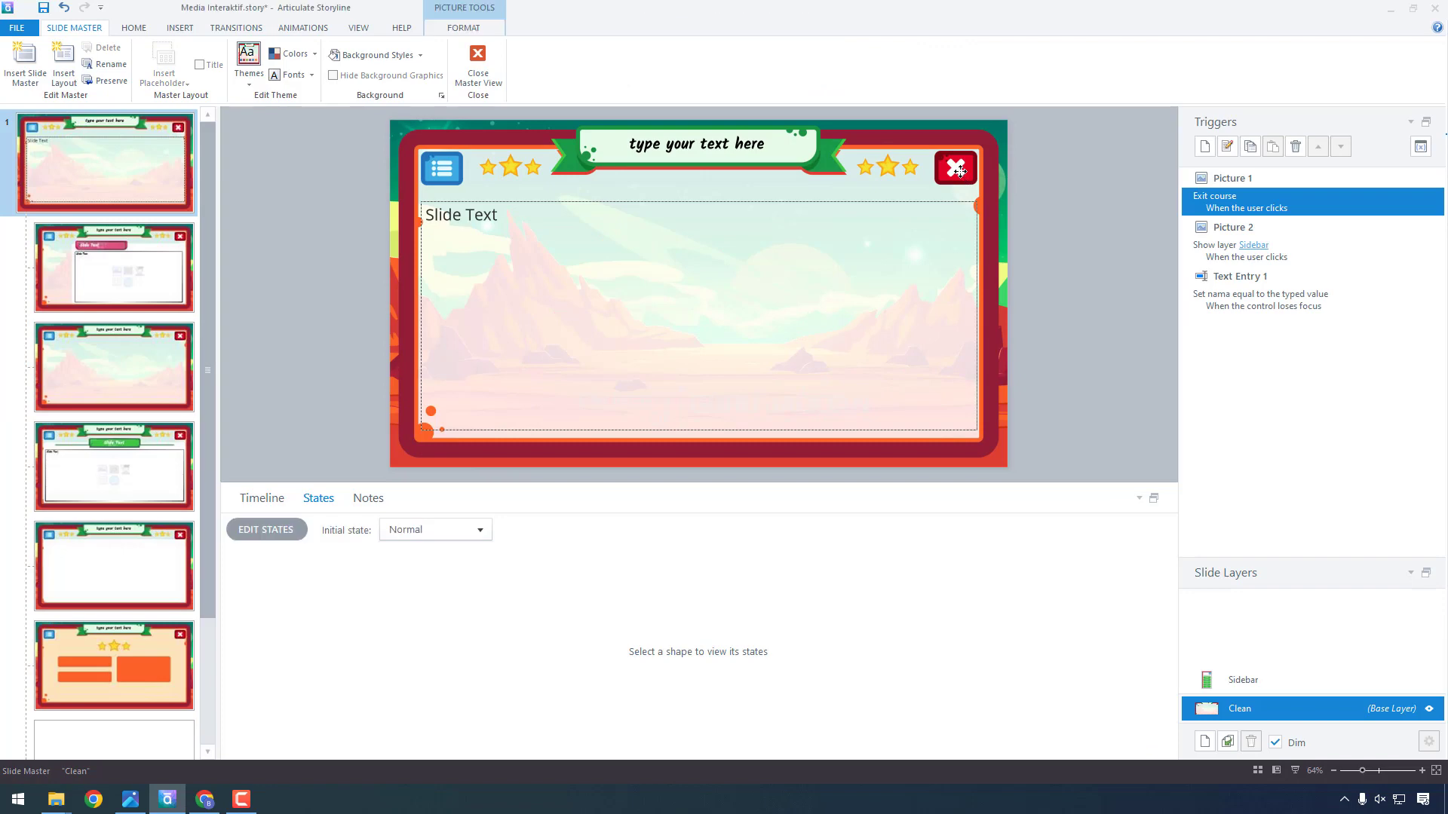
{"action": "left_click", "coordinate": [280, 530]}
{"action": "left_click", "coordinate": [359, 530]}
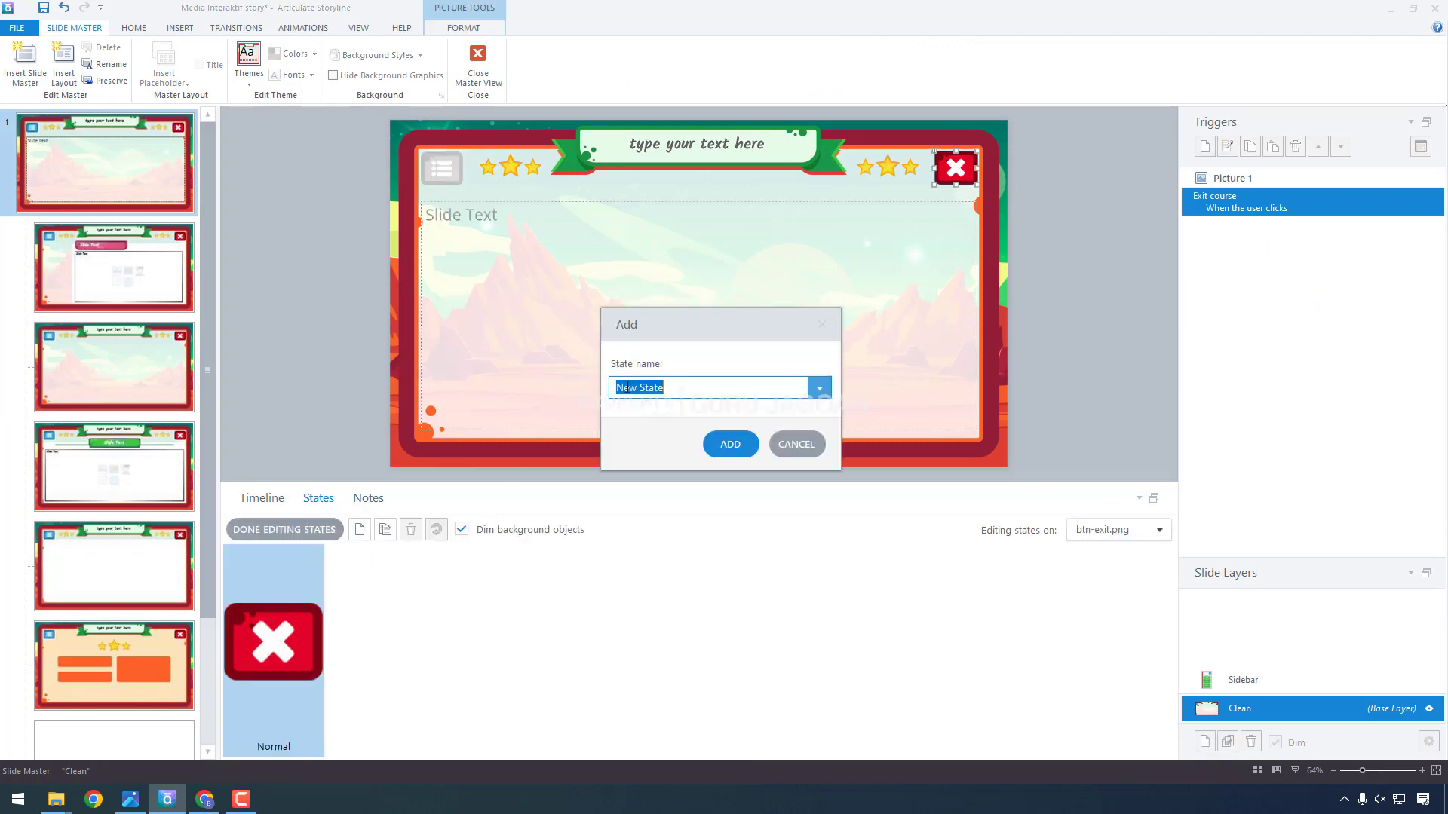
{"action": "left_click", "coordinate": [818, 388]}
{"action": "left_click", "coordinate": [760, 440]}
{"action": "left_click", "coordinate": [739, 443]}
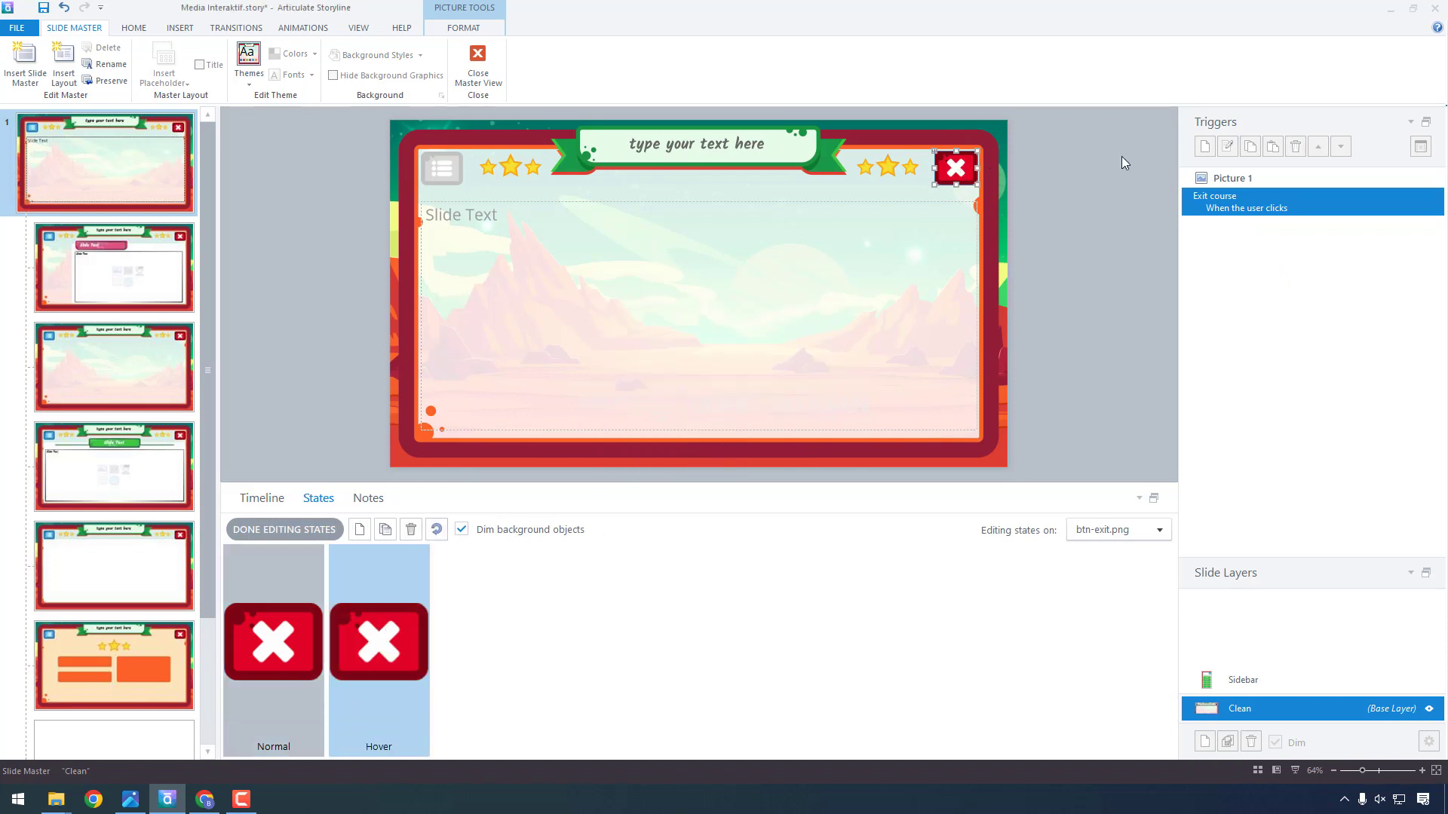
{"action": "key", "text": "Up"}
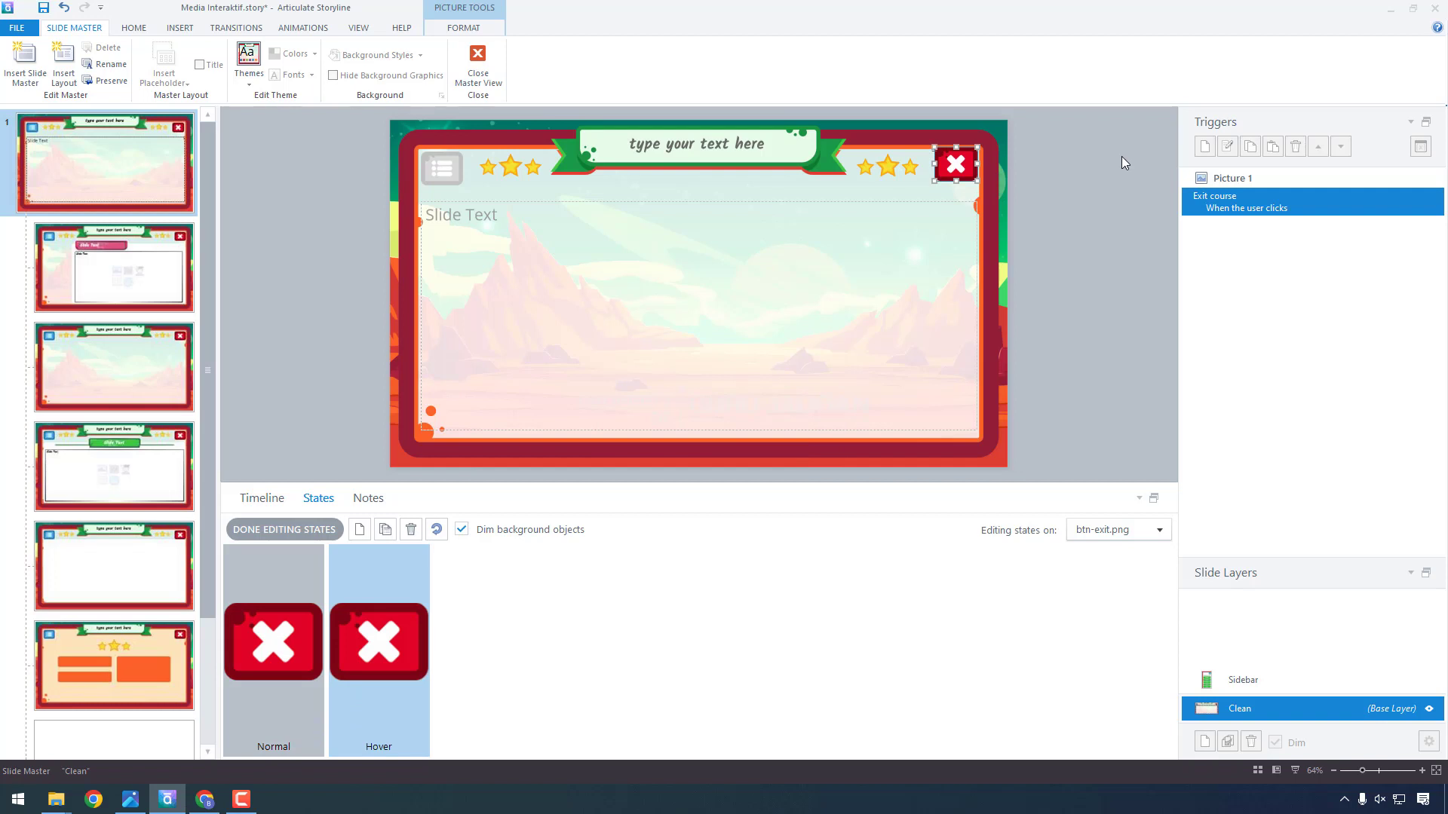
{"action": "left_click", "coordinate": [285, 528]}
Step: Add the built-in Hover state to the blue menu button picture on the slide master
{"action": "left_click", "coordinate": [443, 172]}
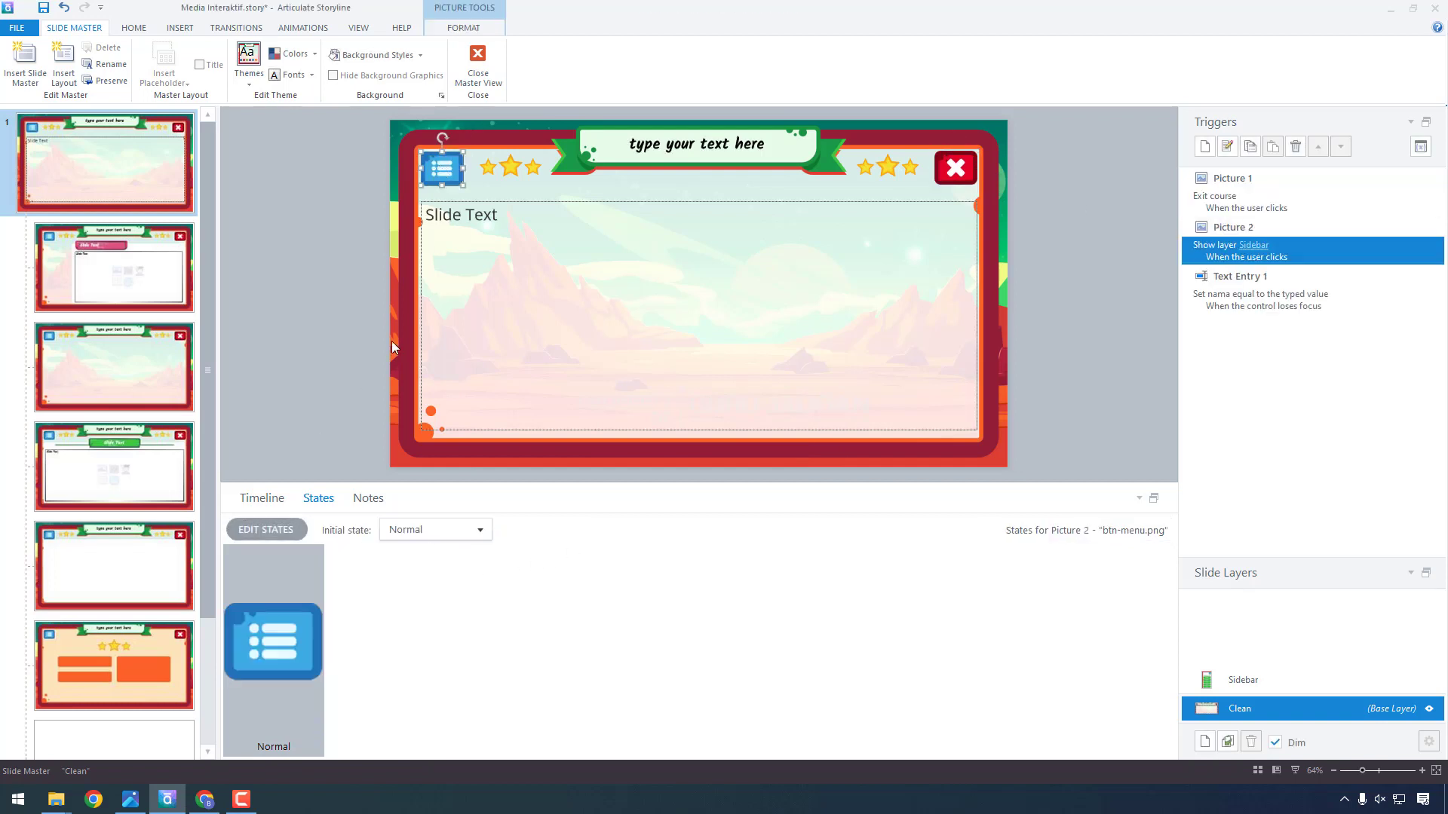
{"action": "left_click", "coordinate": [270, 530]}
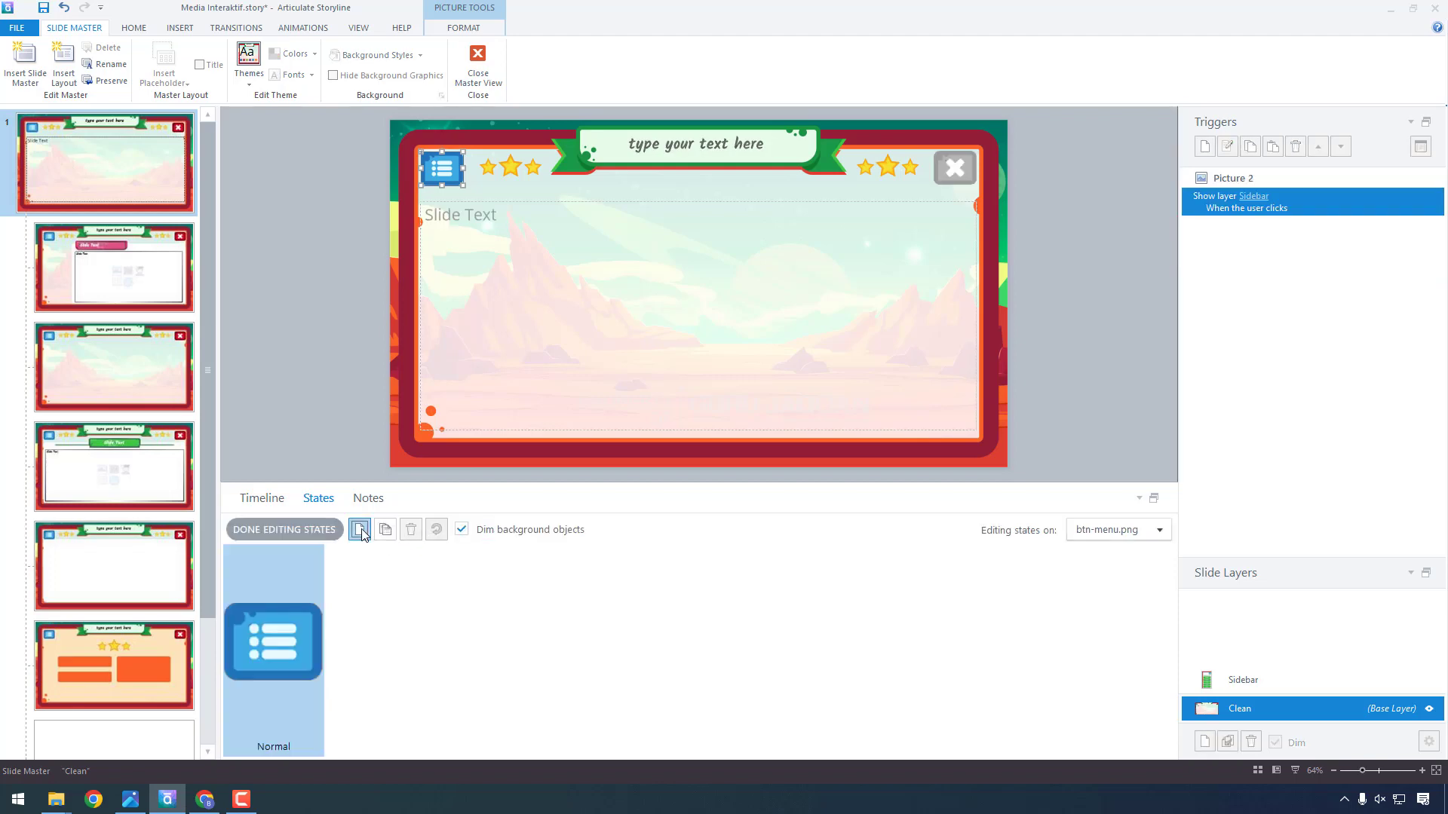
{"action": "left_click", "coordinate": [360, 530]}
{"action": "left_click", "coordinate": [815, 391]}
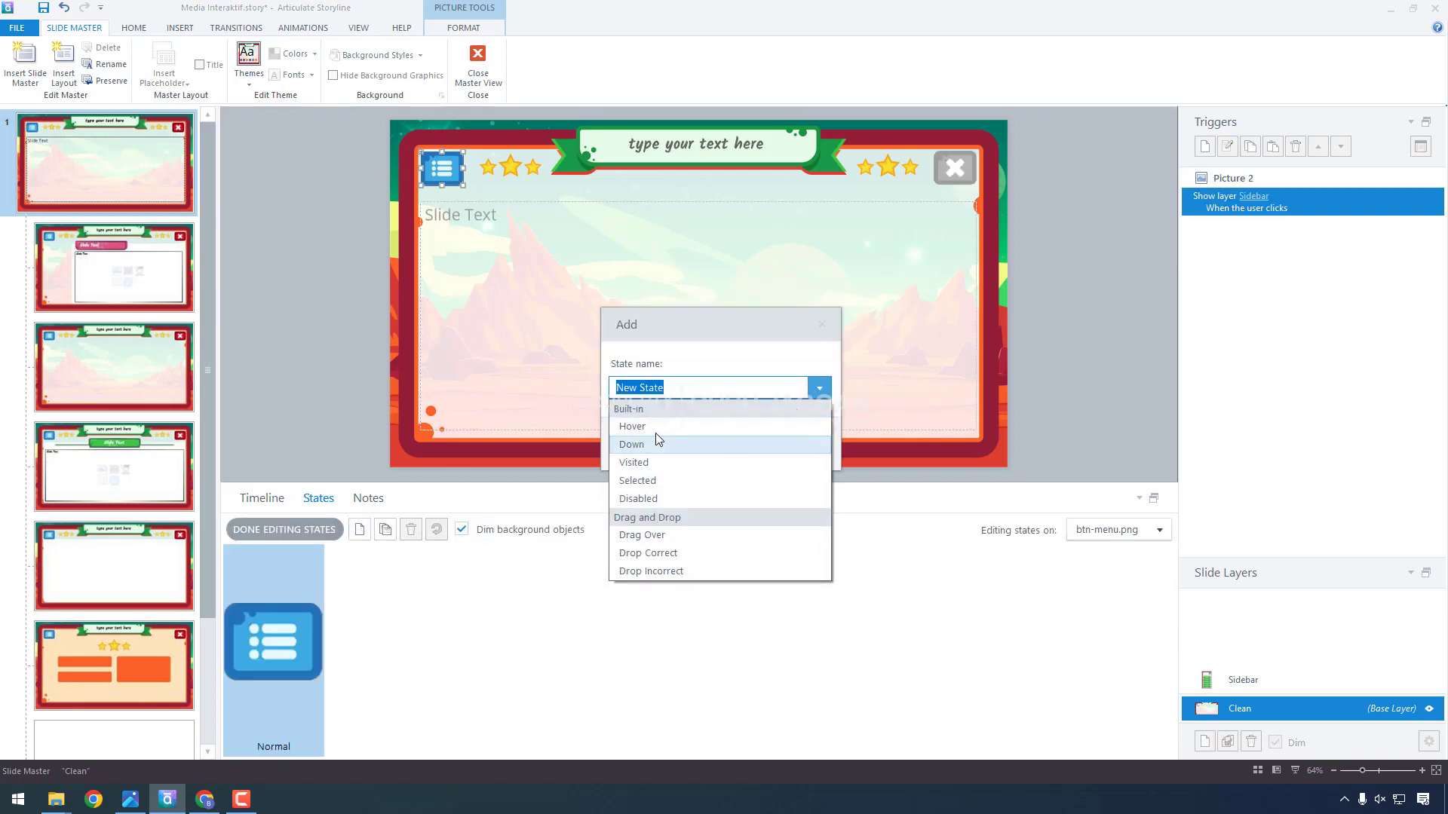
{"action": "left_click", "coordinate": [655, 430]}
{"action": "left_click", "coordinate": [717, 444]}
{"action": "left_click", "coordinate": [360, 529]}
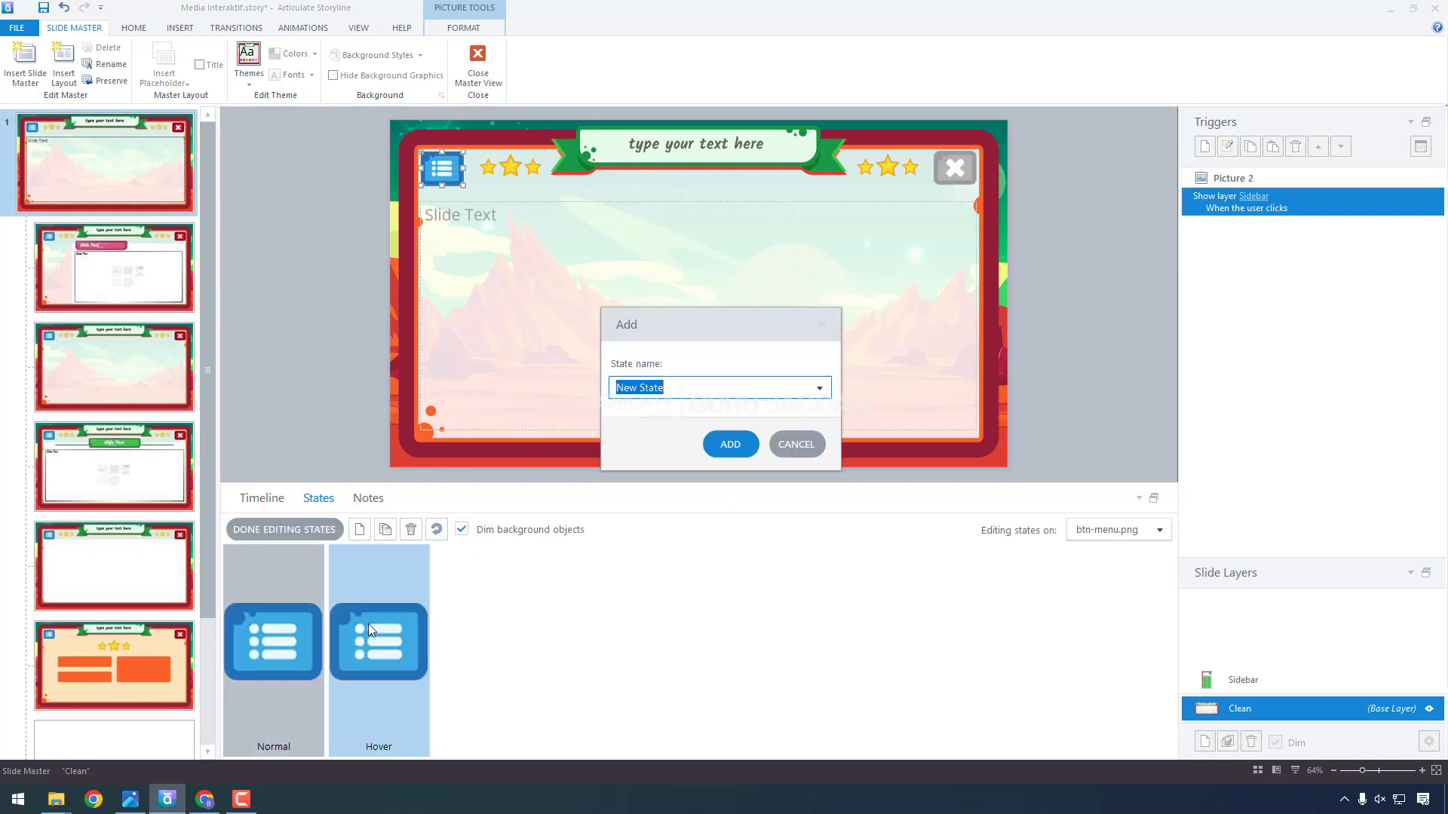
{"action": "left_click", "coordinate": [799, 445]}
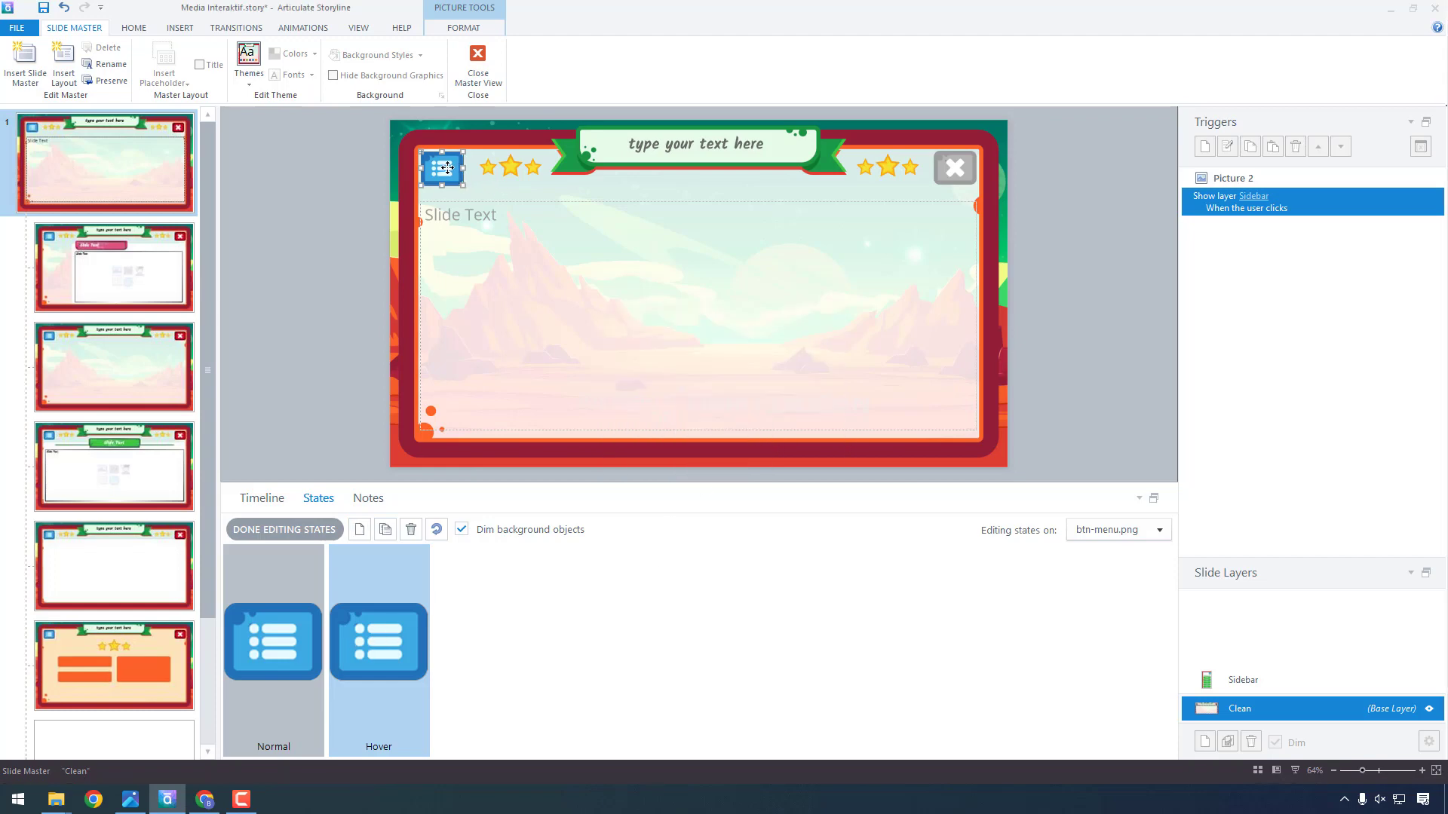
Step: Nudge the menu button up in its Hover state and return from the slide master to the Beranda slide
{"action": "key", "text": "Up"}
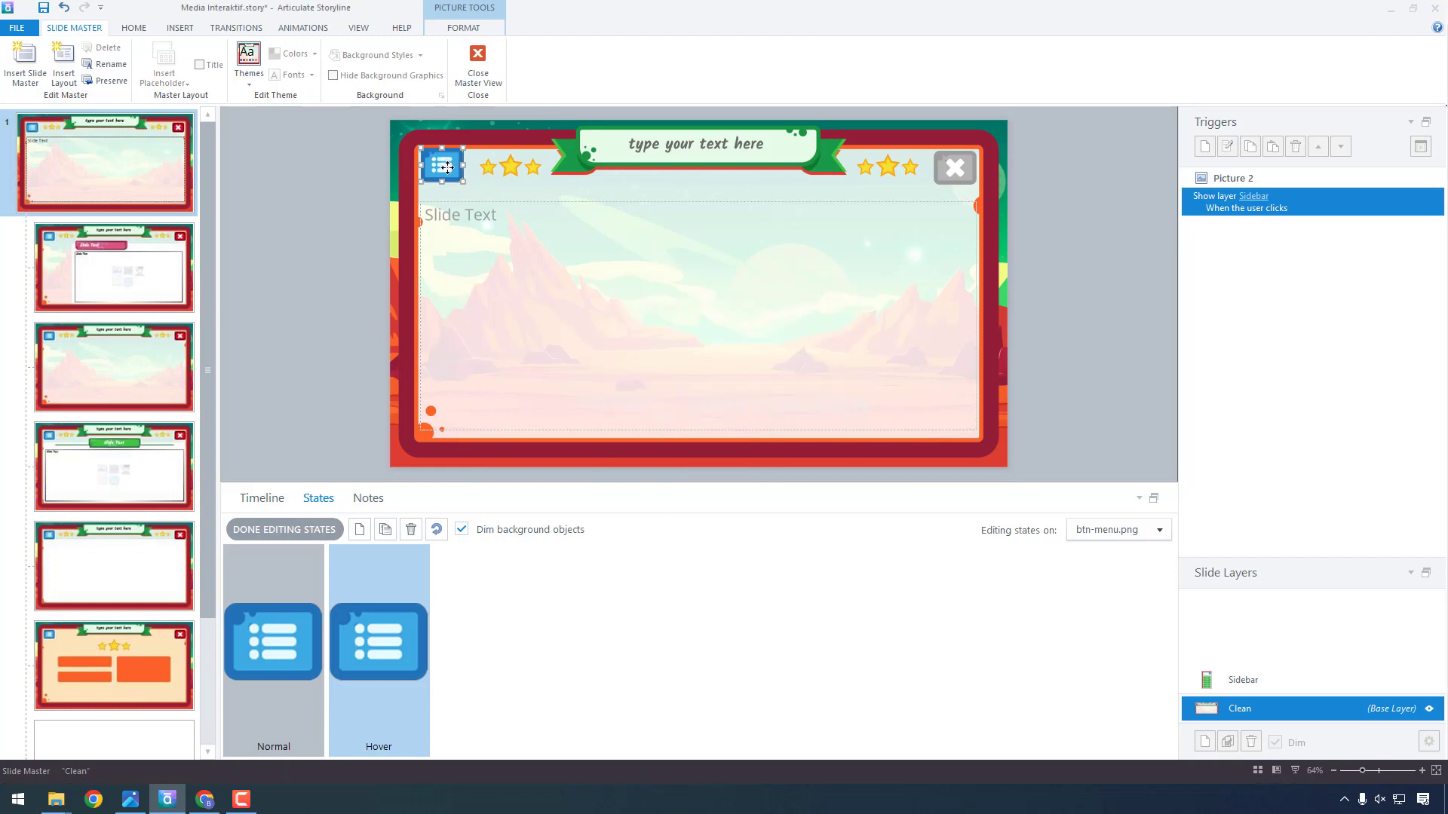
{"action": "left_click", "coordinate": [300, 531]}
{"action": "left_click", "coordinate": [478, 62]}
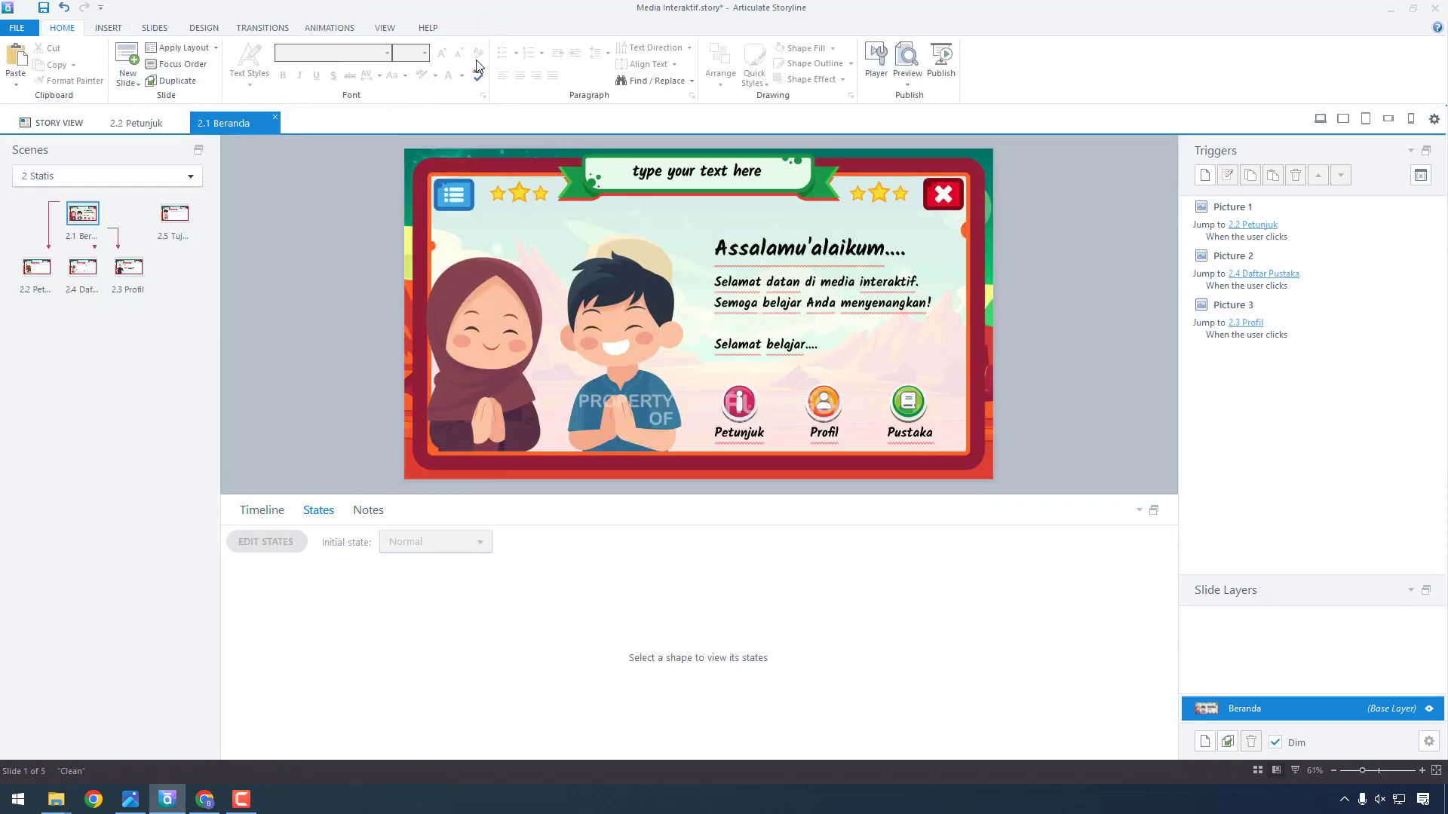
Step: Preview the Beranda slide, open its sidebar through the menu button, and close the preview
{"action": "left_click", "coordinate": [1323, 119]}
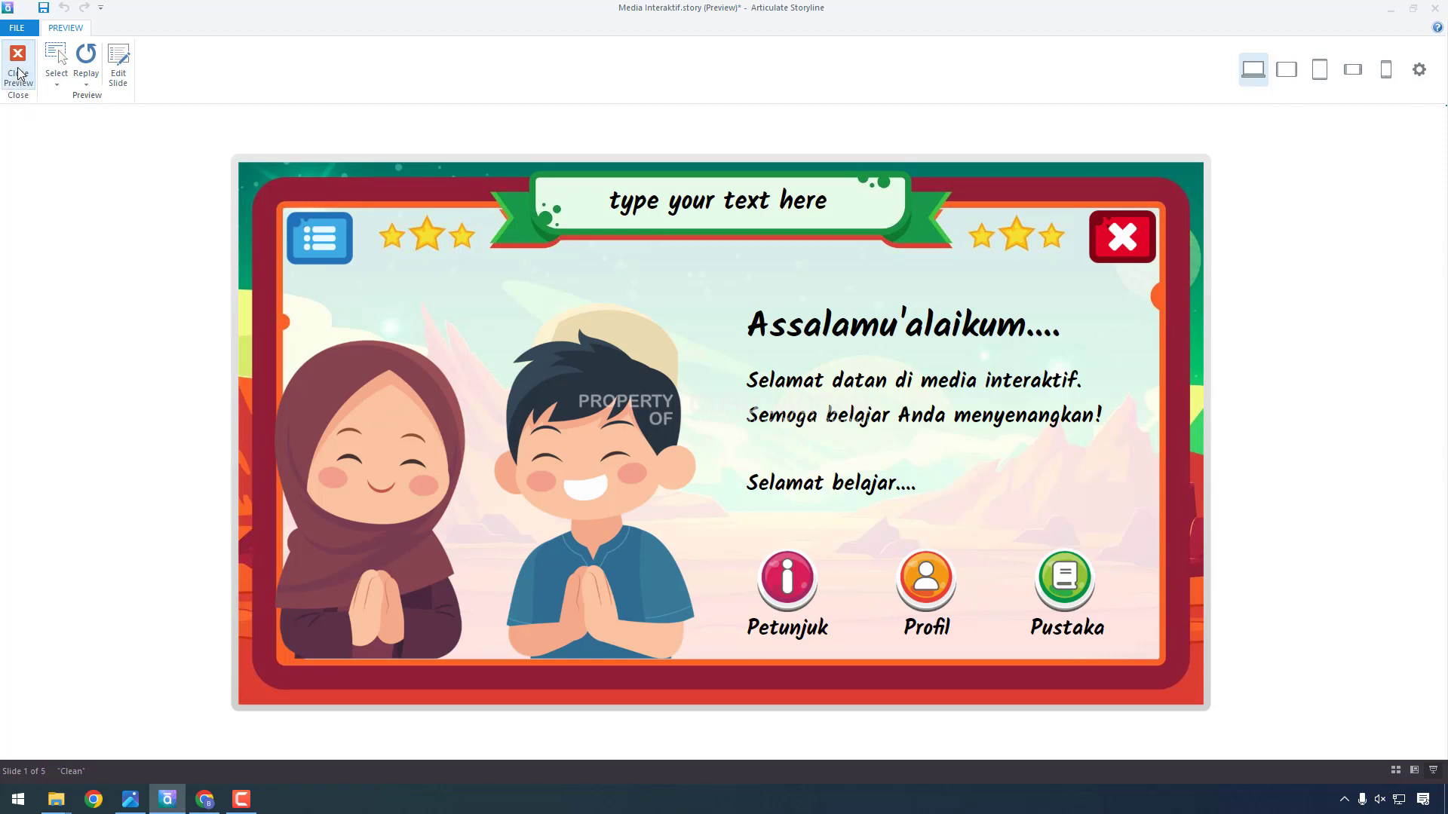
{"action": "left_click", "coordinate": [312, 243]}
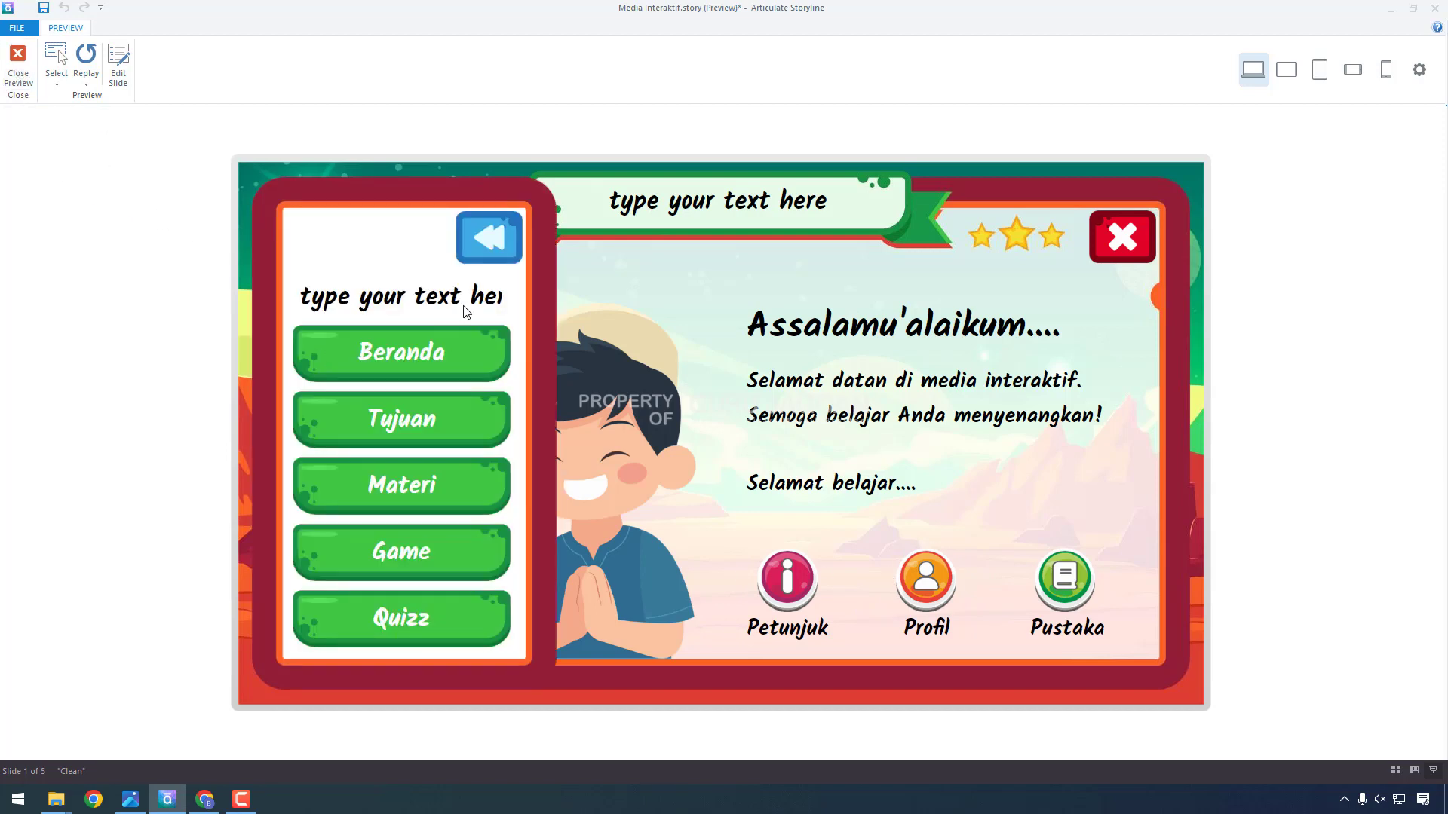
{"action": "left_click", "coordinate": [18, 68]}
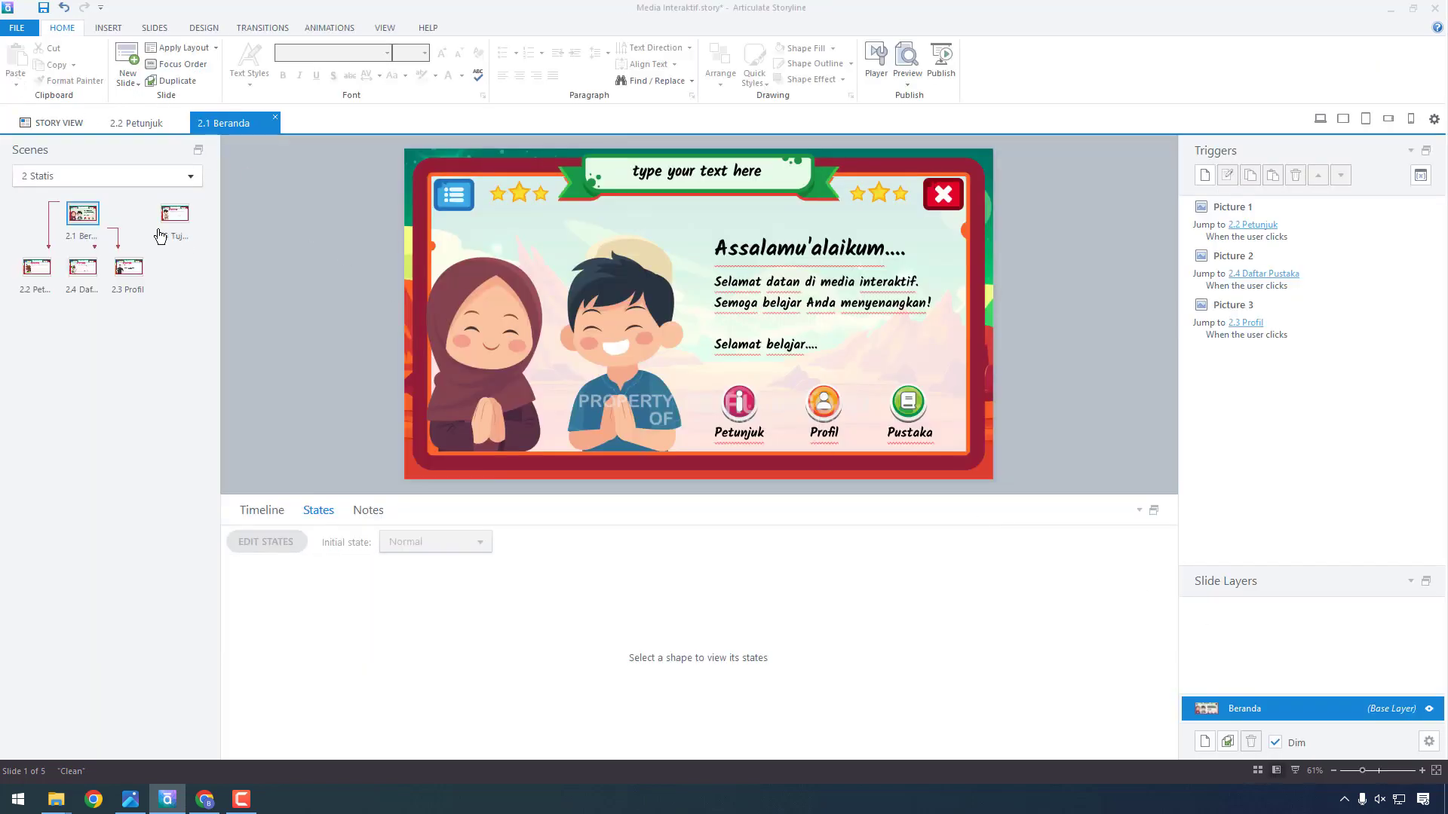
Step: Open the Sidebar layer of the slide master with the timeline and states area collapsed, and select the sidebar's background picture
{"action": "left_click", "coordinate": [389, 27]}
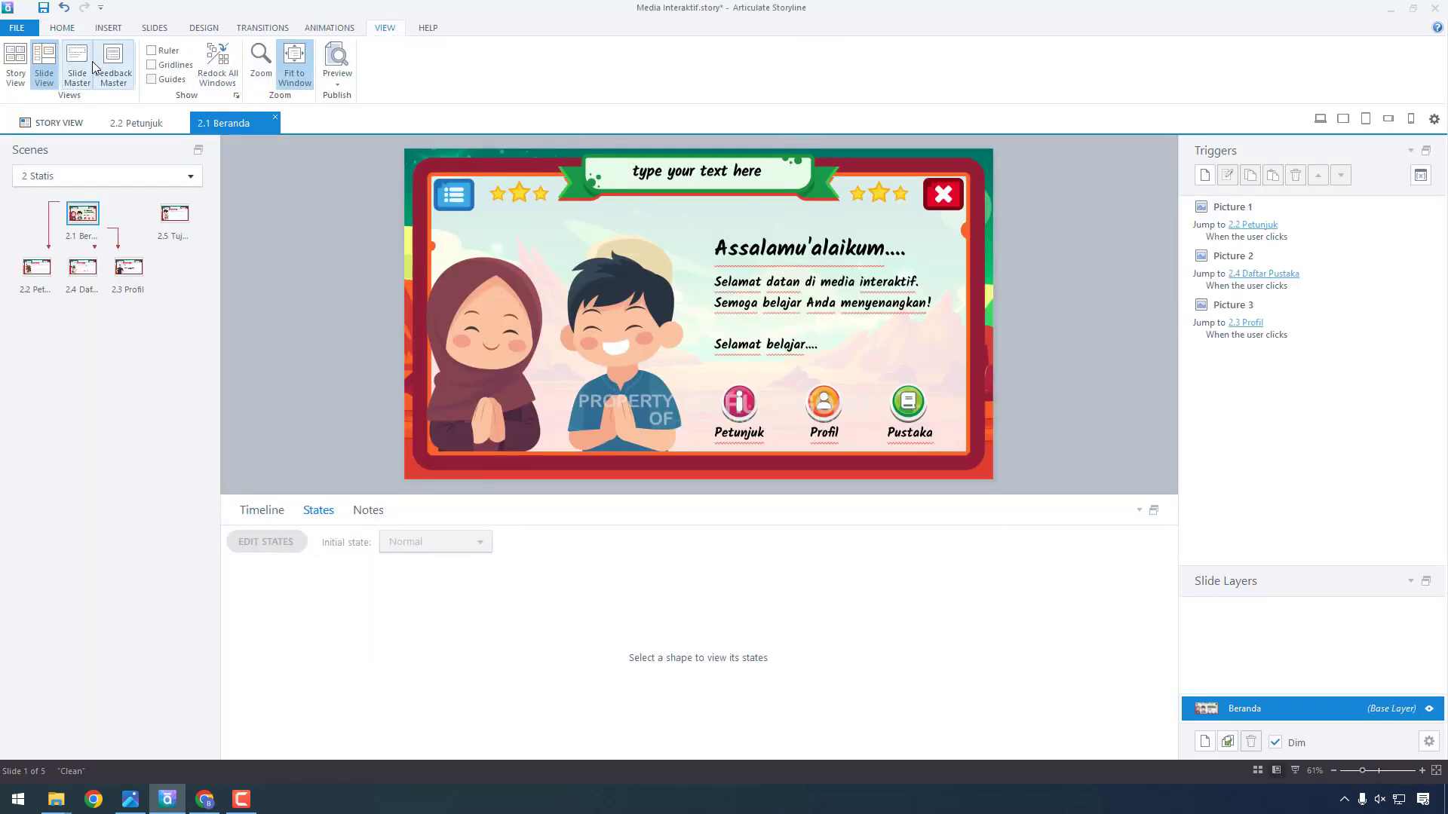
{"action": "left_click", "coordinate": [281, 53]}
{"action": "left_click", "coordinate": [114, 184]}
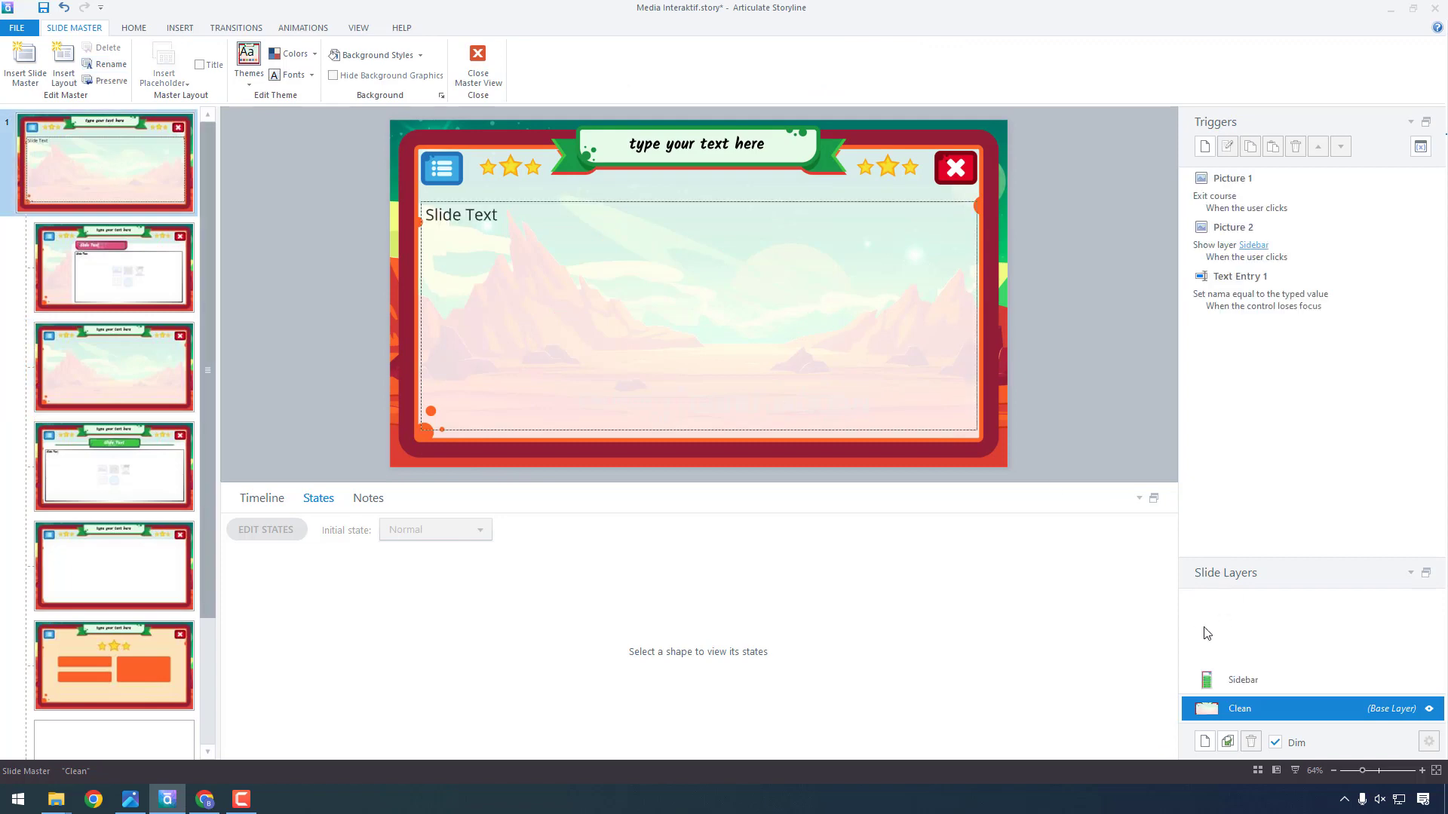
{"action": "left_click", "coordinate": [1255, 679]}
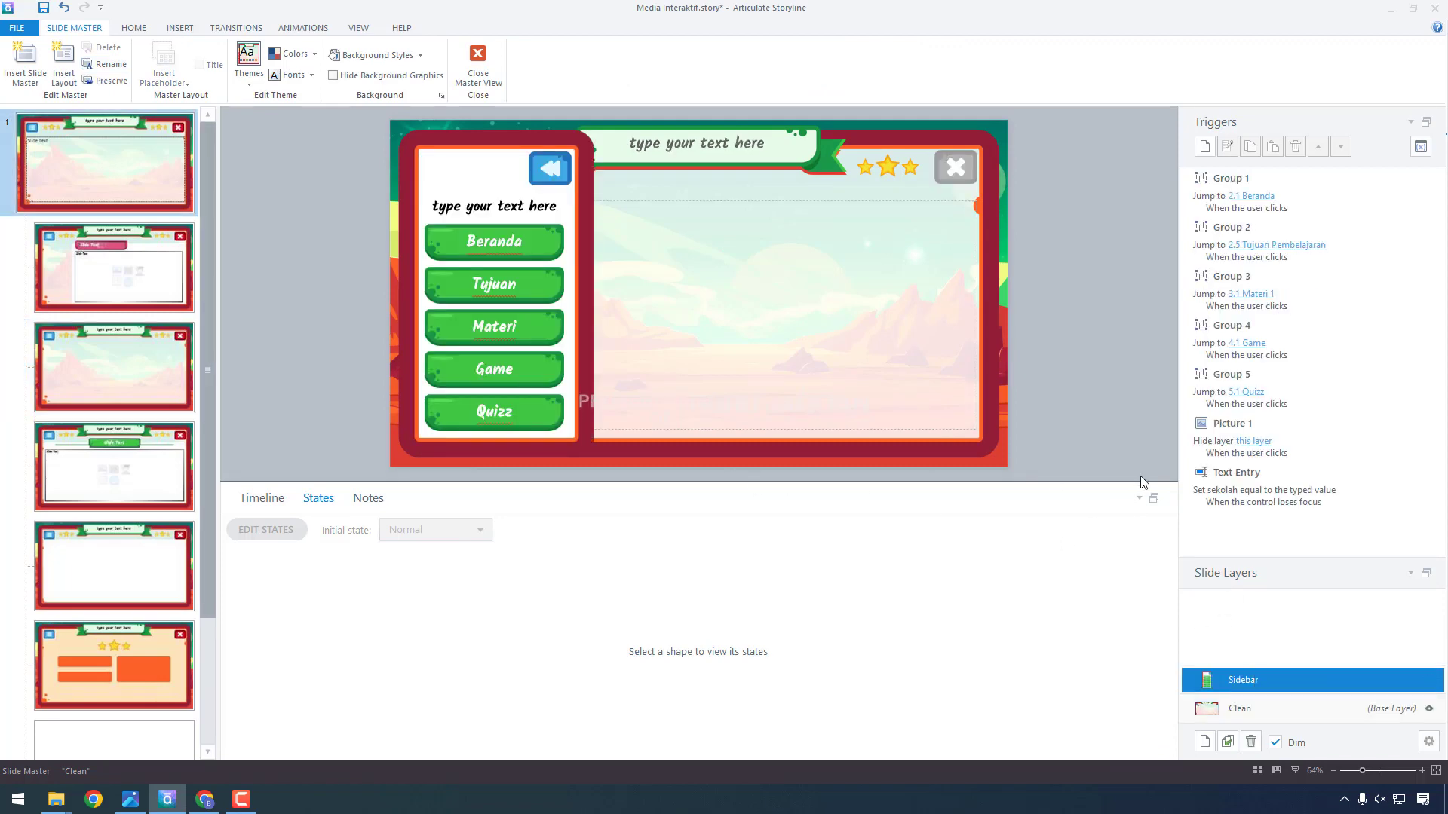
{"action": "left_click", "coordinate": [1141, 500]}
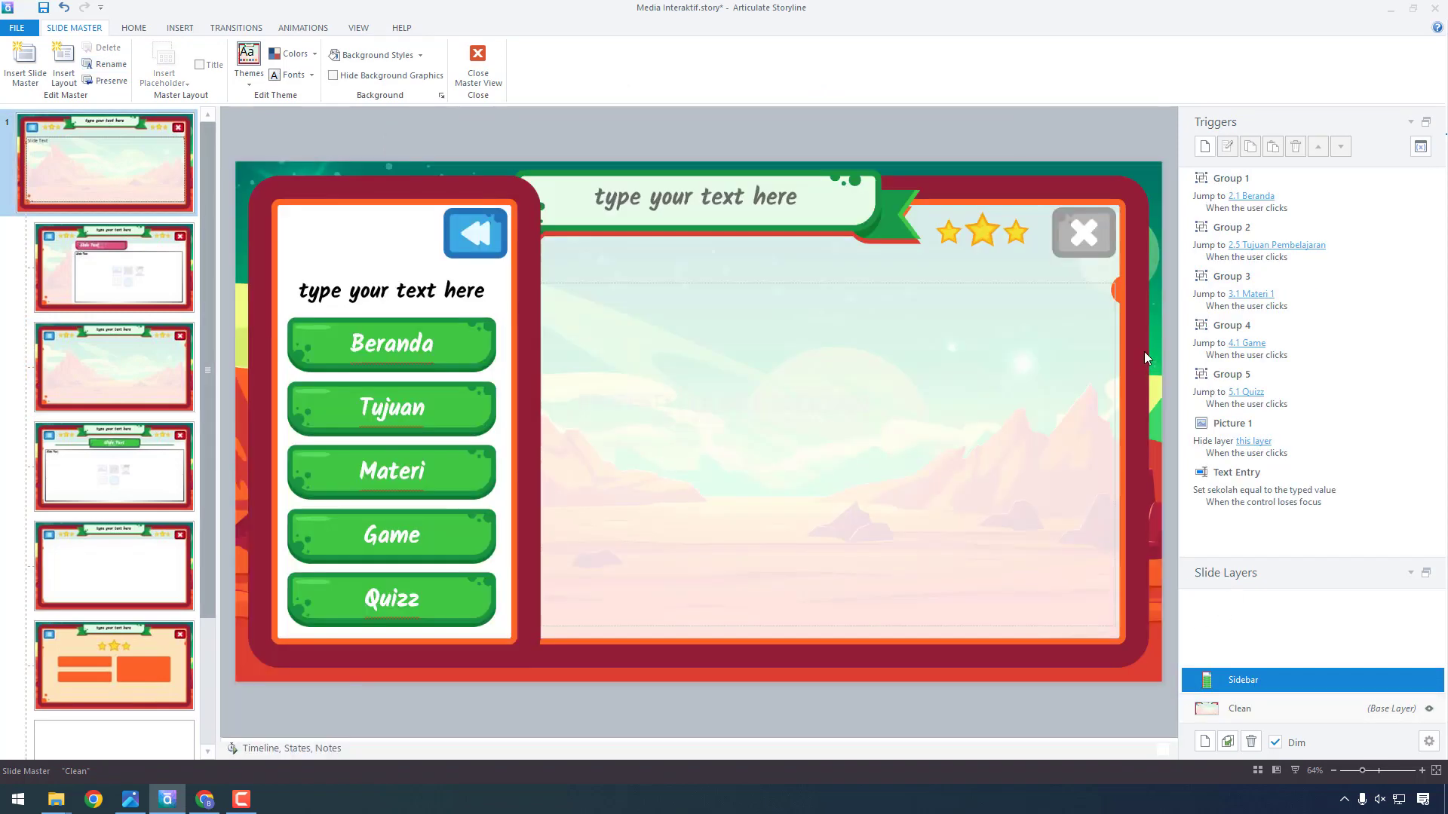
{"action": "left_click", "coordinate": [261, 184]}
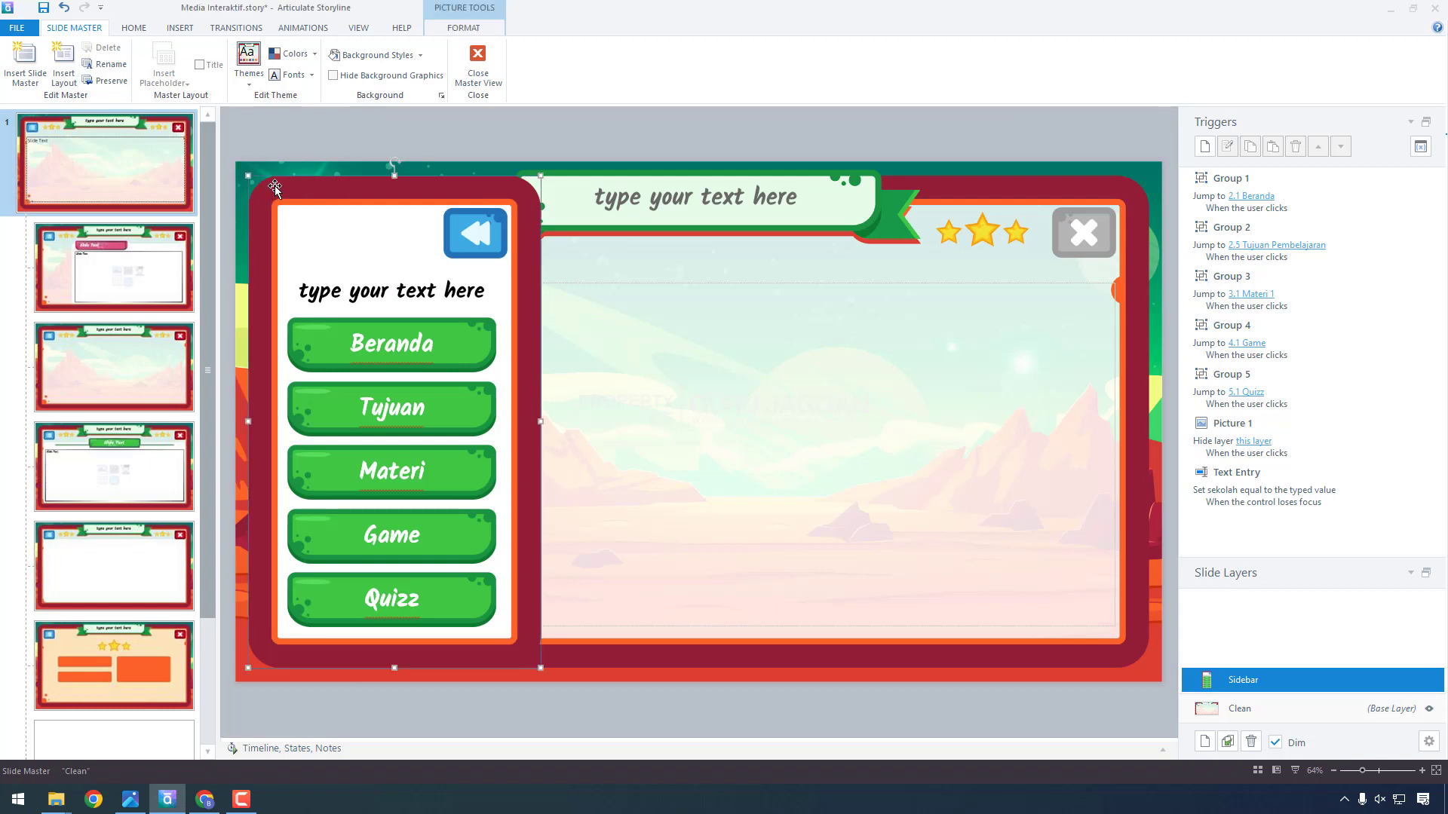
Step: Switch to Chrome and open the sidebar of the published Media Interaktif to examine its layout
{"action": "left_click", "coordinate": [204, 799]}
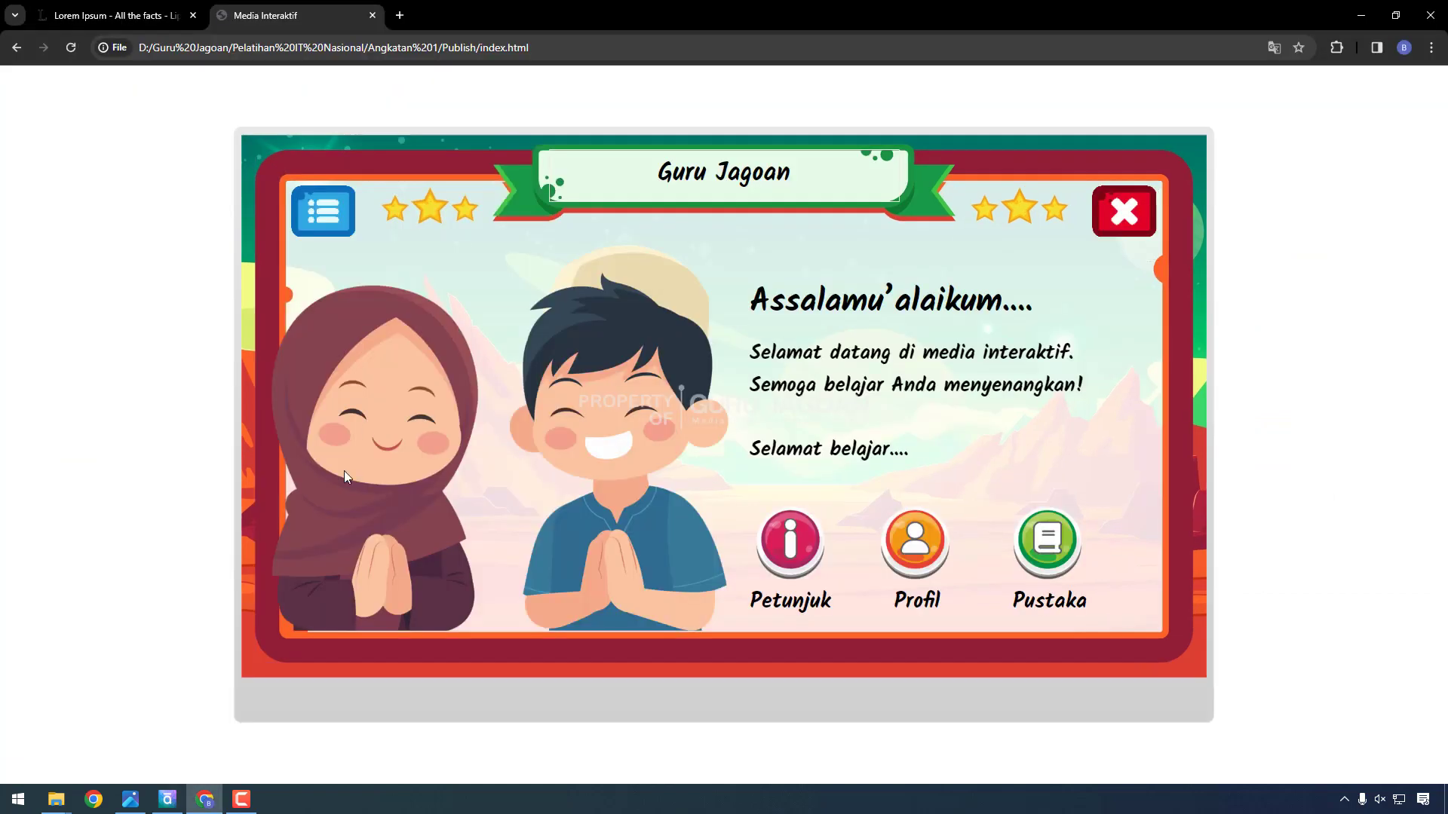
{"action": "left_click", "coordinate": [324, 223]}
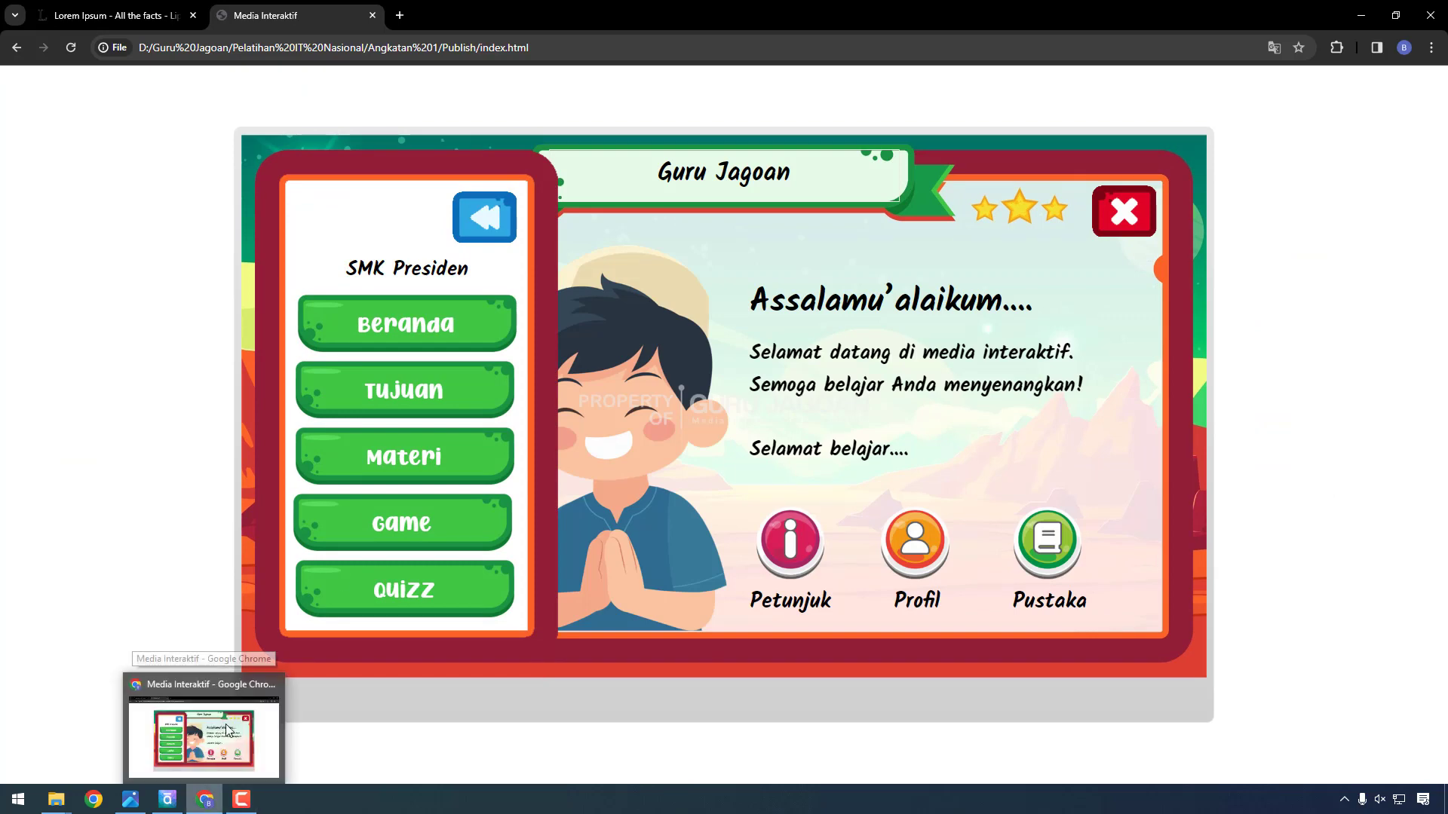
Step: Close and reopen the published sidebar, then open the Profil page and its sidebar to examine how they animate
{"action": "left_click", "coordinate": [479, 227]}
{"action": "left_click", "coordinate": [343, 220]}
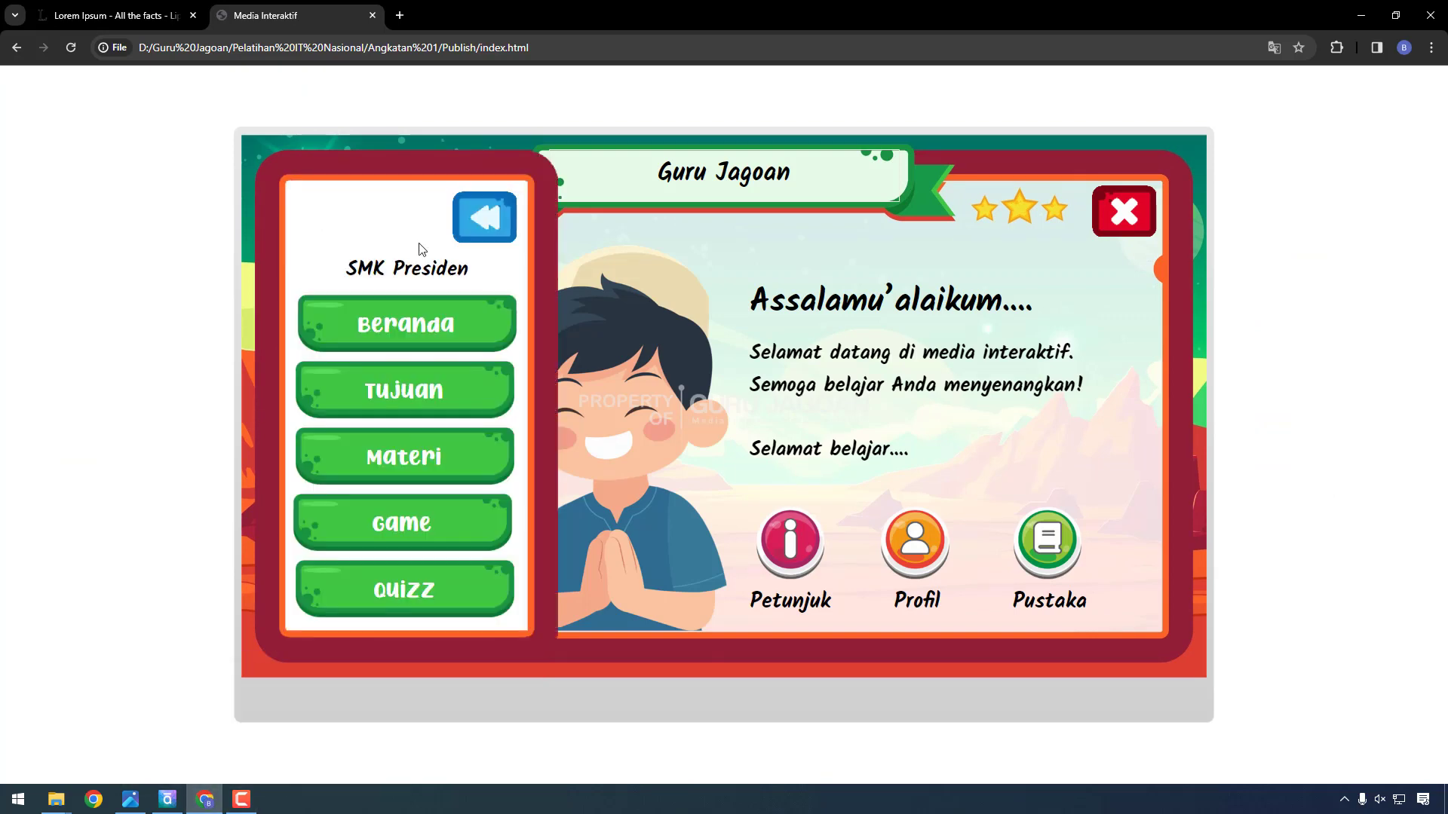
{"action": "left_click", "coordinate": [911, 553]}
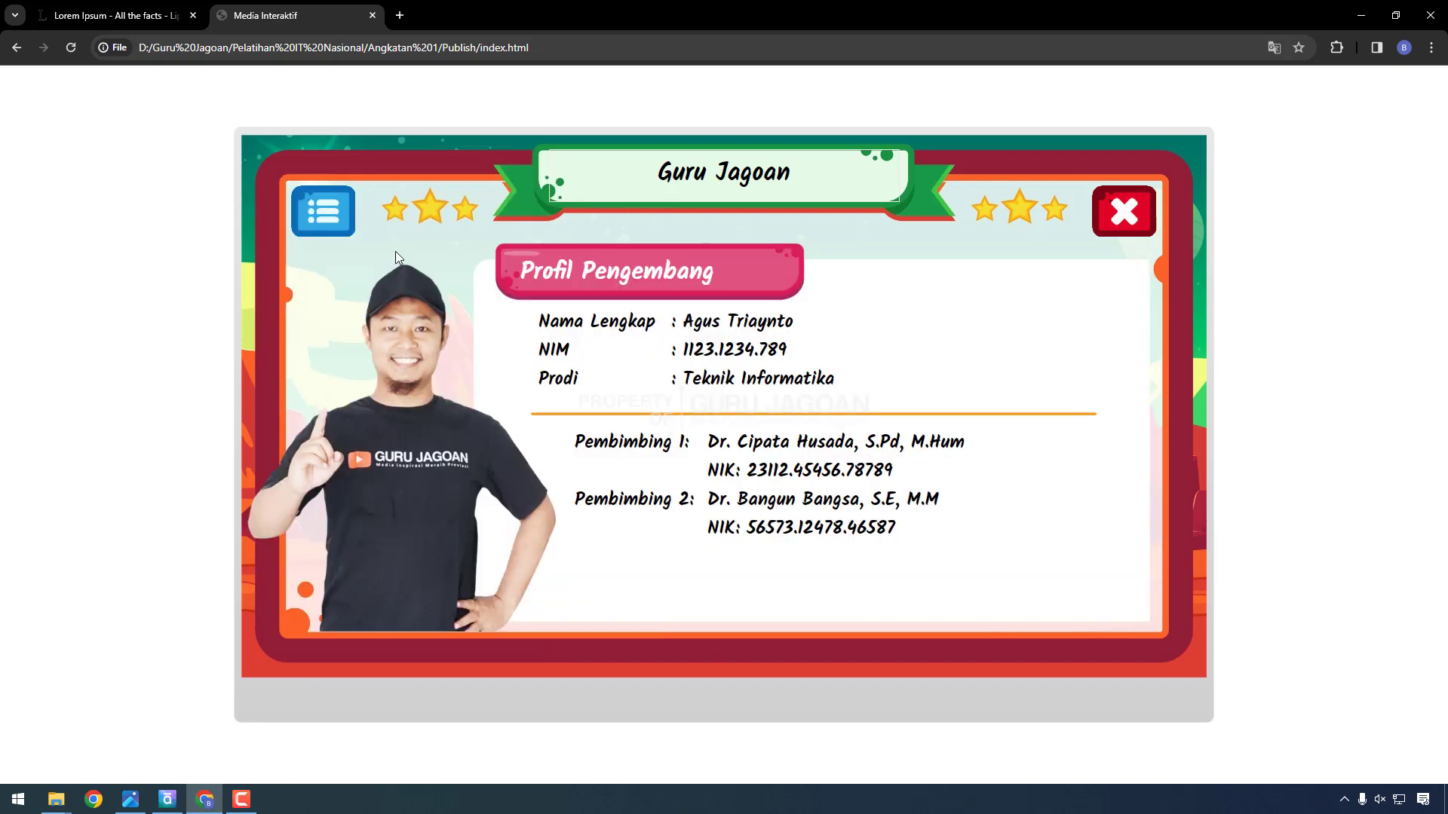
{"action": "left_click", "coordinate": [325, 220]}
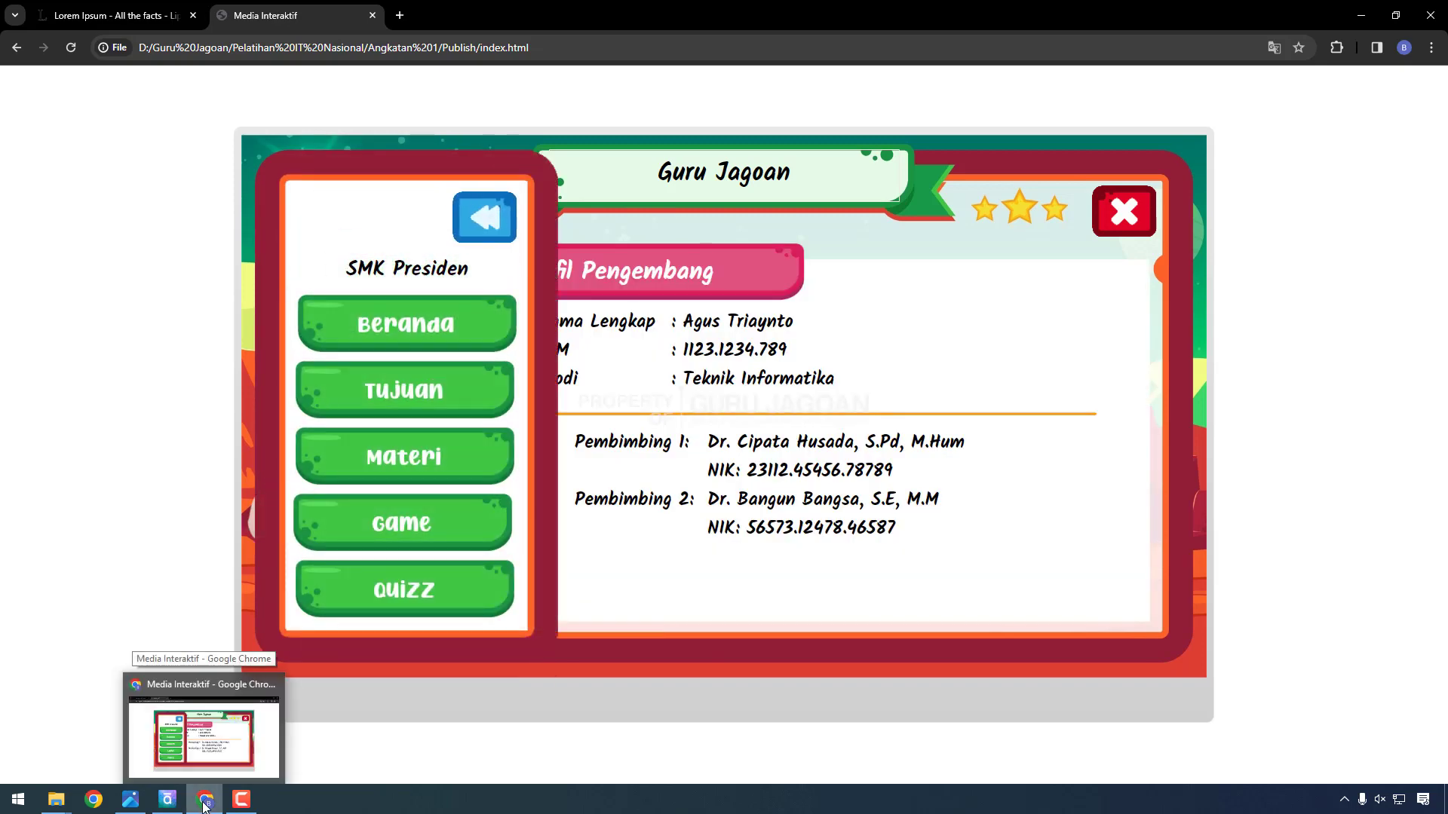
Step: Switch to Articulate Storyline and give the sidebar's background picture a Float In entrance animation with a 0.50-second duration
{"action": "left_click", "coordinate": [167, 799]}
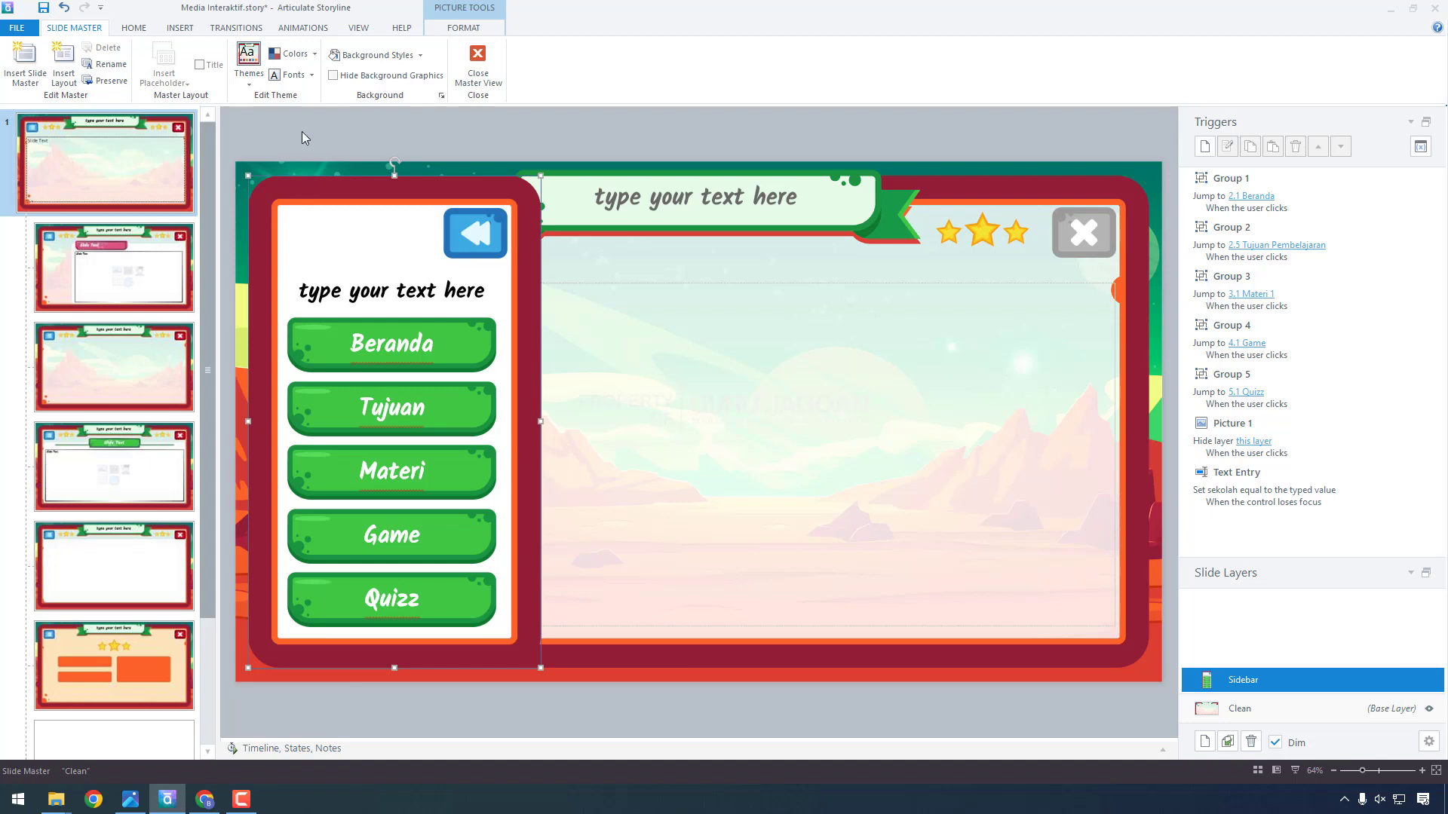
{"action": "left_click", "coordinate": [298, 31]}
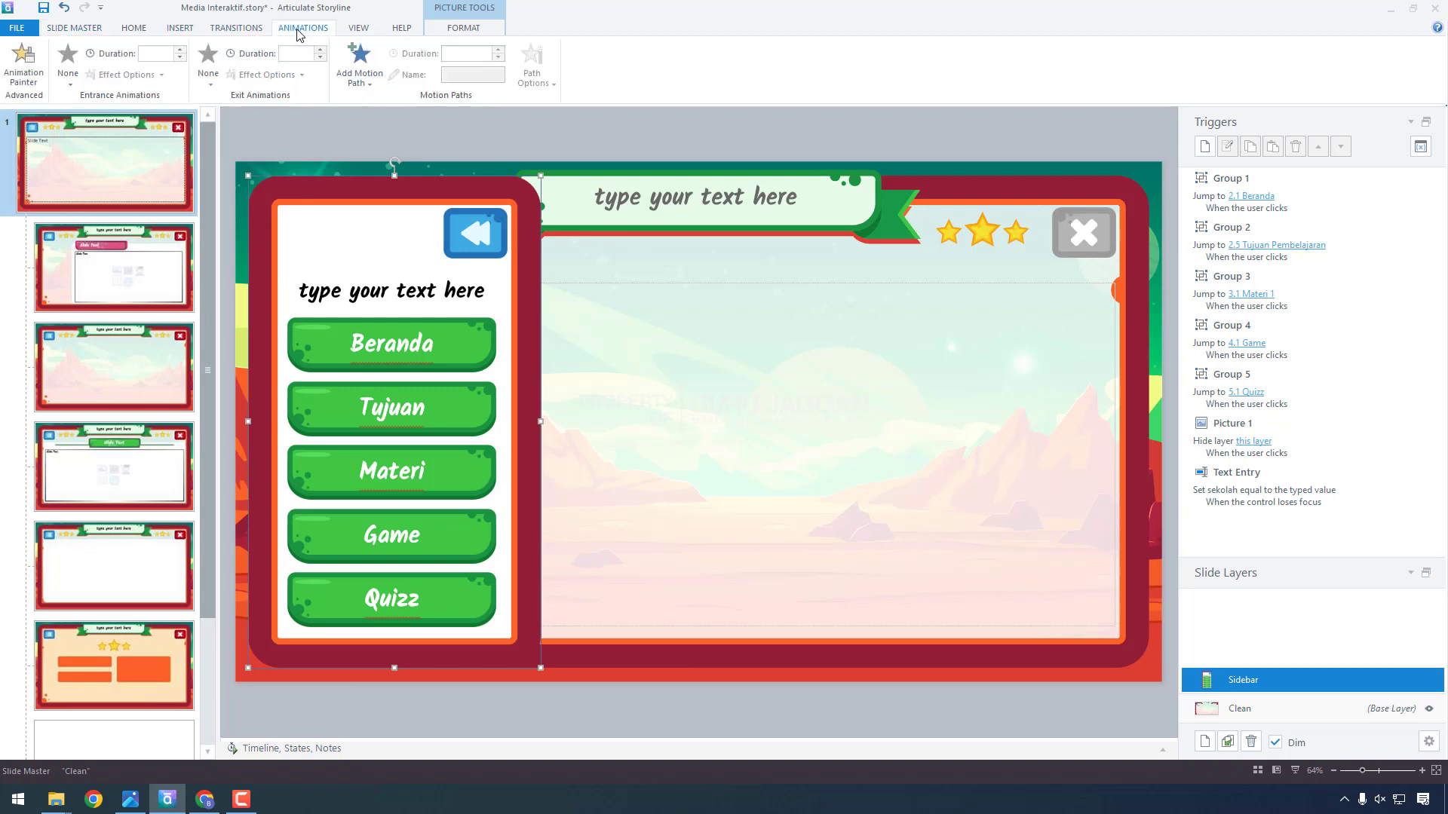
{"action": "left_click", "coordinate": [68, 66]}
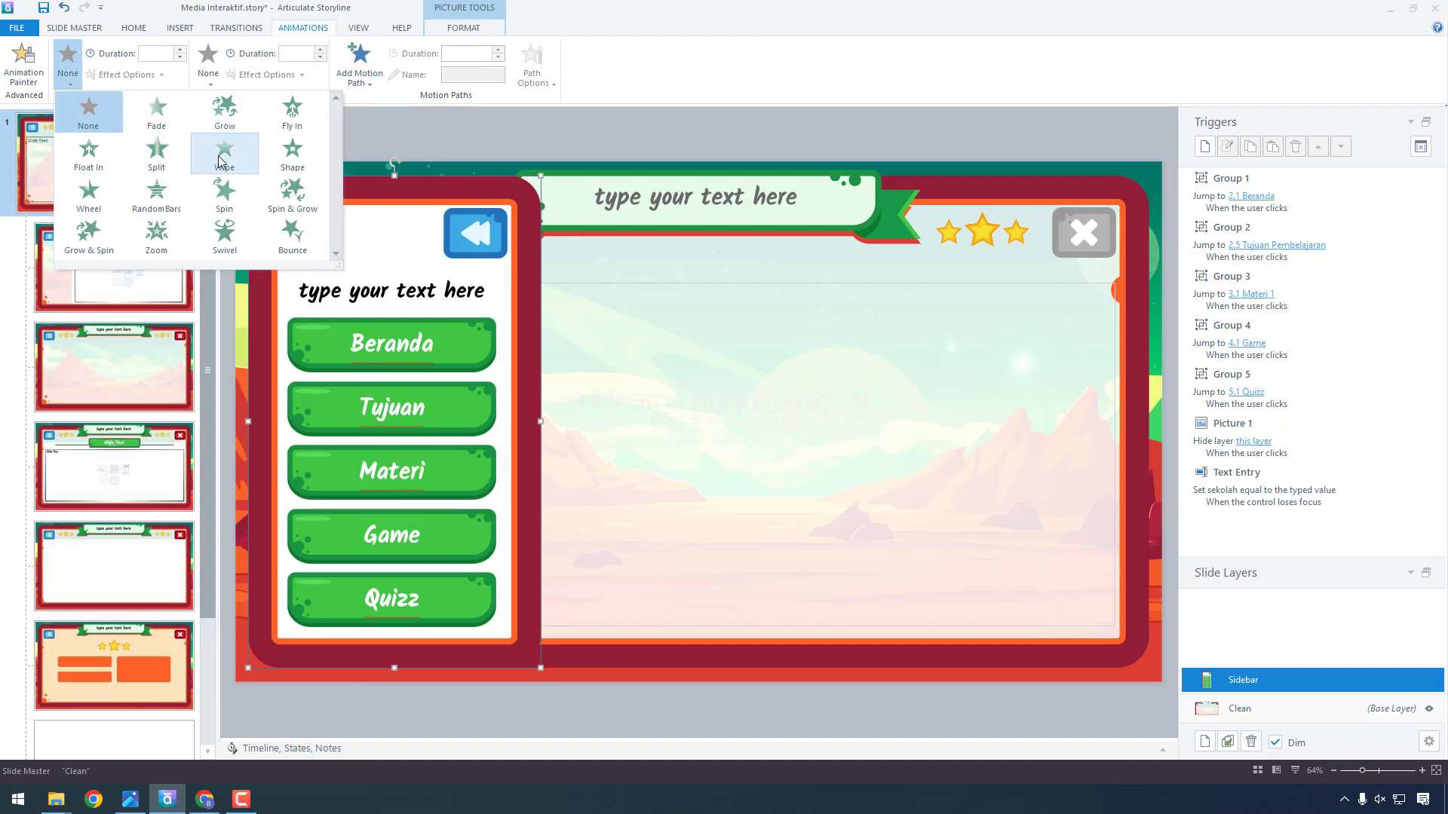
{"action": "left_click", "coordinate": [88, 156]}
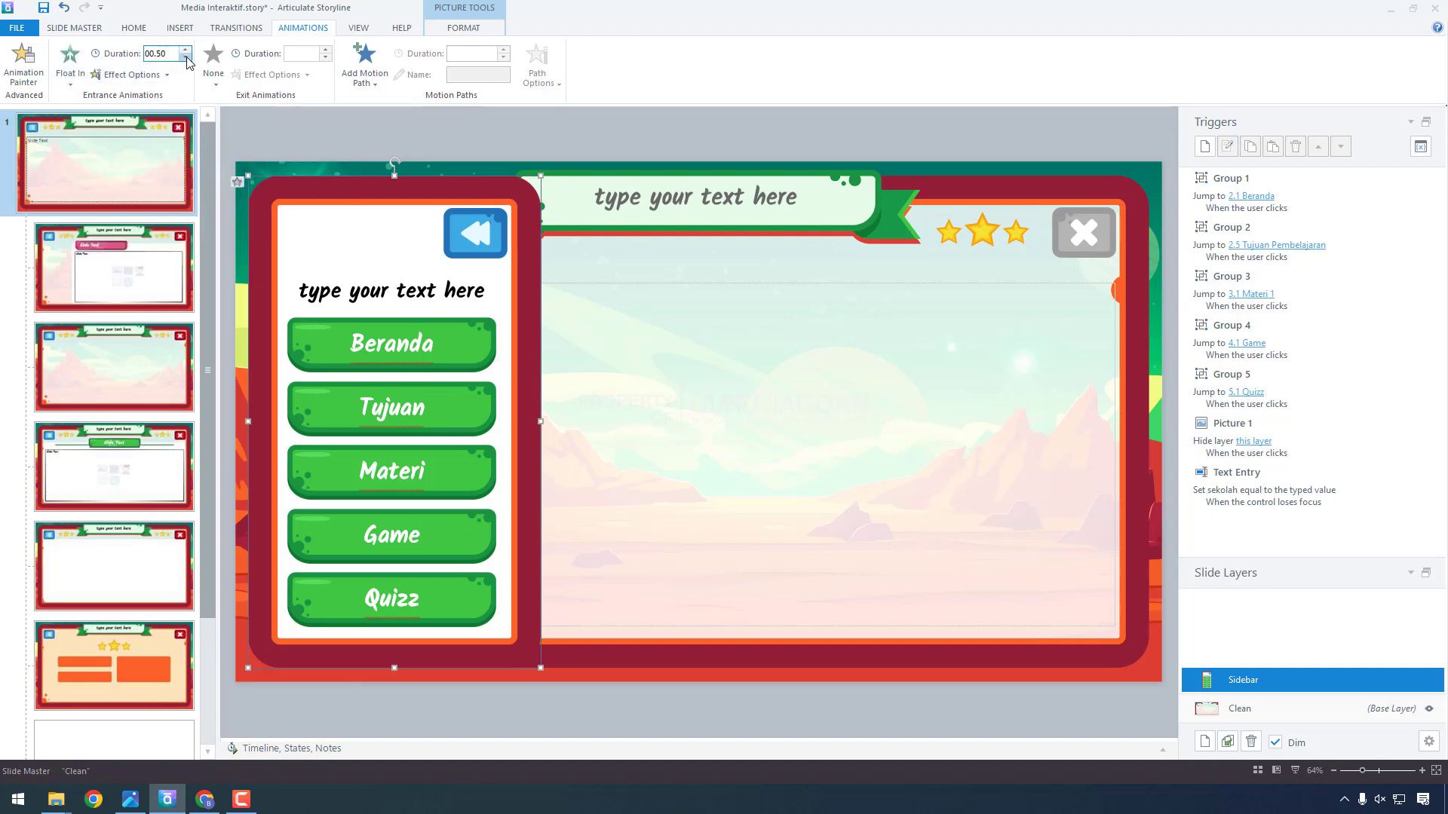
{"action": "left_click", "coordinate": [318, 144]}
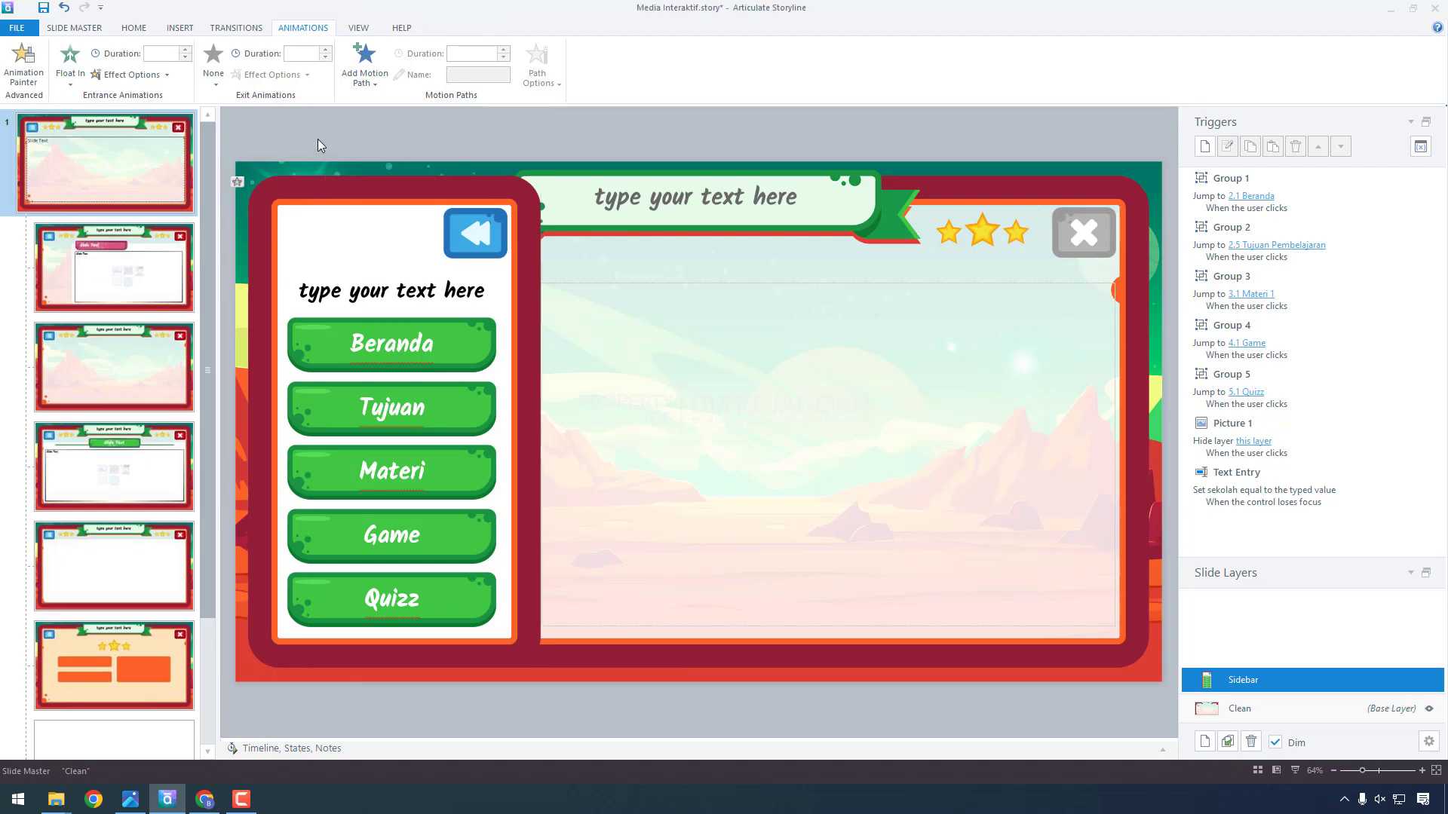
Step: Apply a Wipe entrance animation from the left to the sidebar's blue back button
{"action": "left_click", "coordinate": [472, 237]}
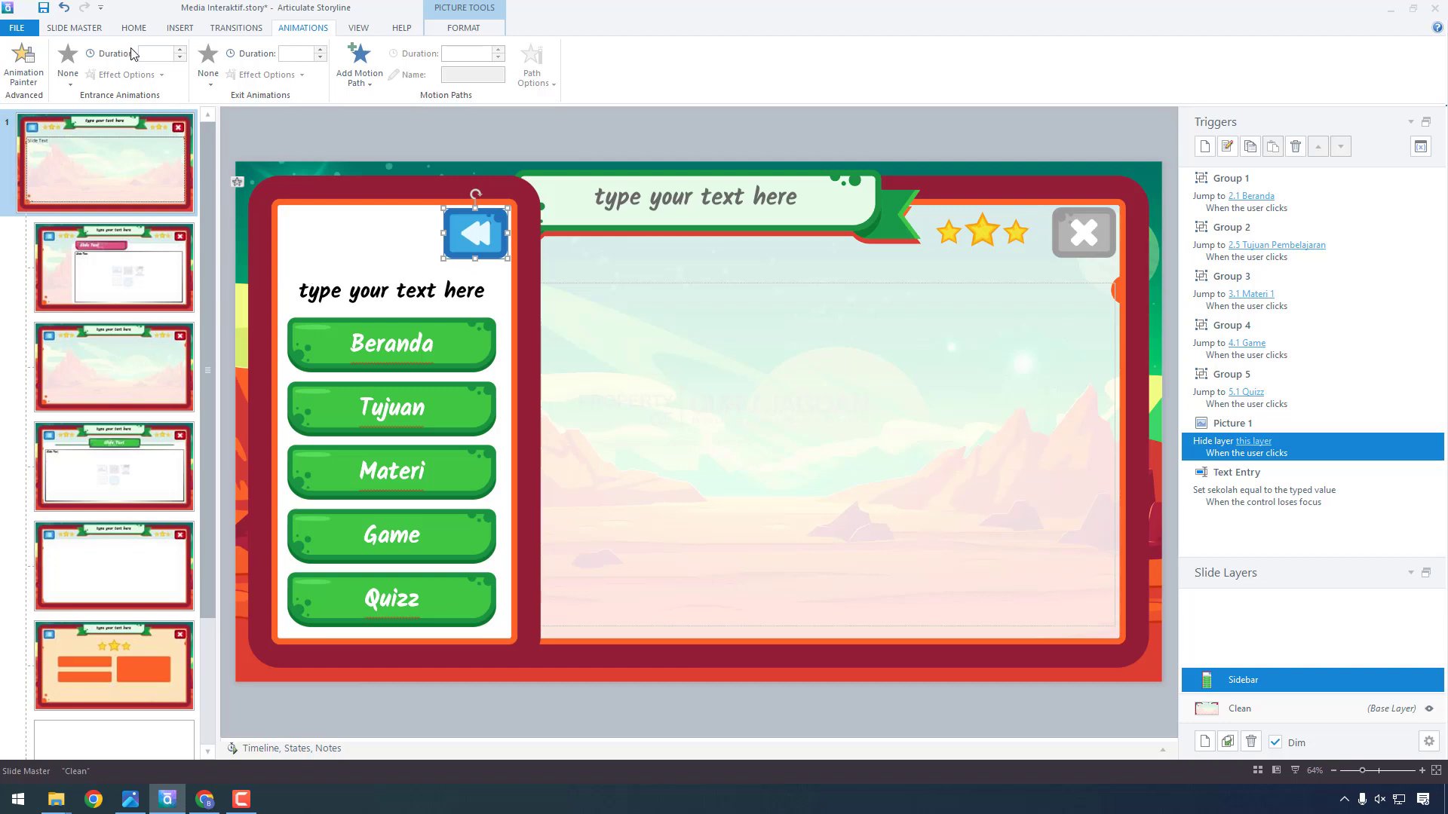
{"action": "left_click", "coordinate": [67, 66]}
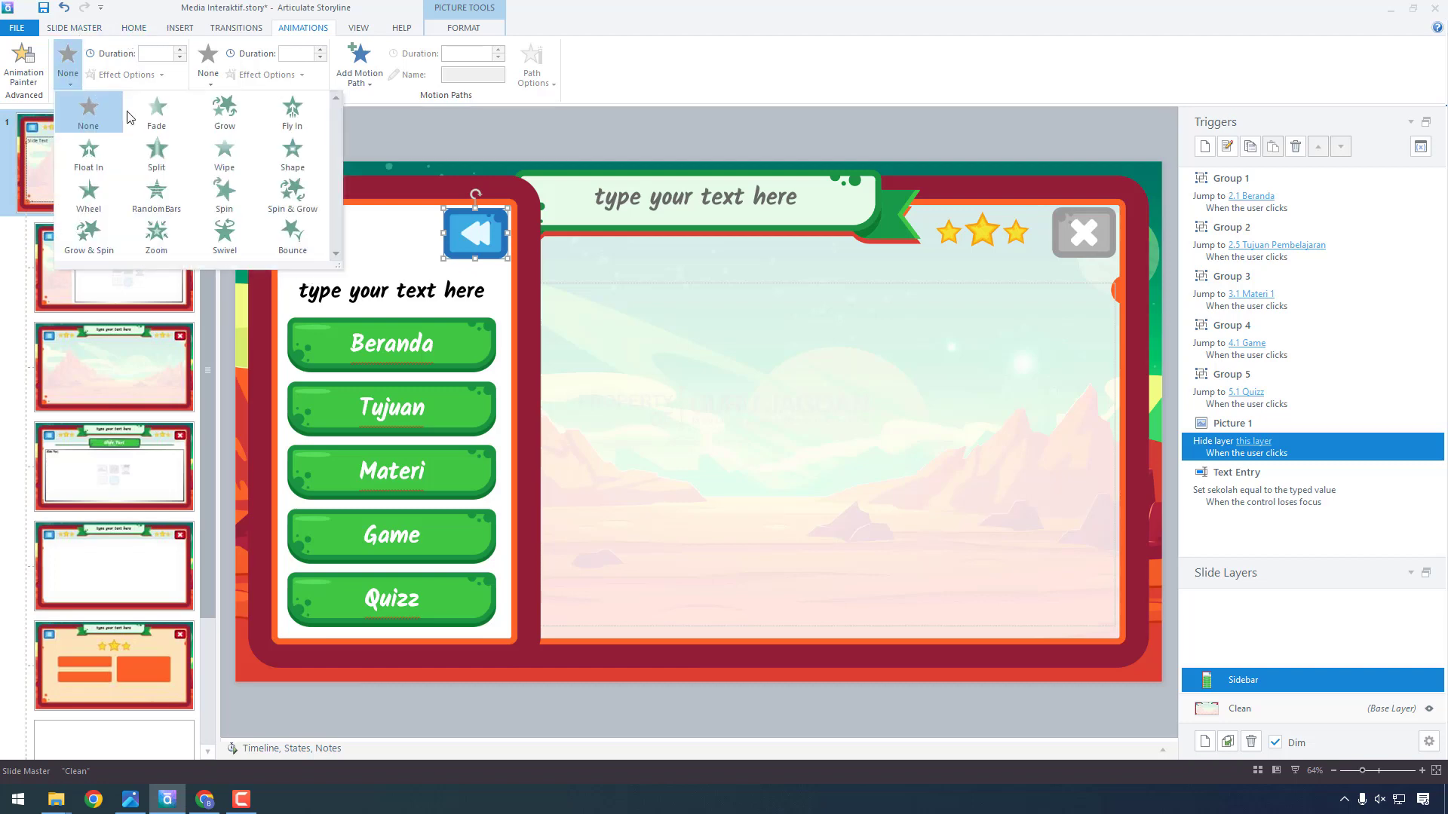
{"action": "left_click", "coordinate": [225, 158]}
{"action": "left_click", "coordinate": [160, 75]}
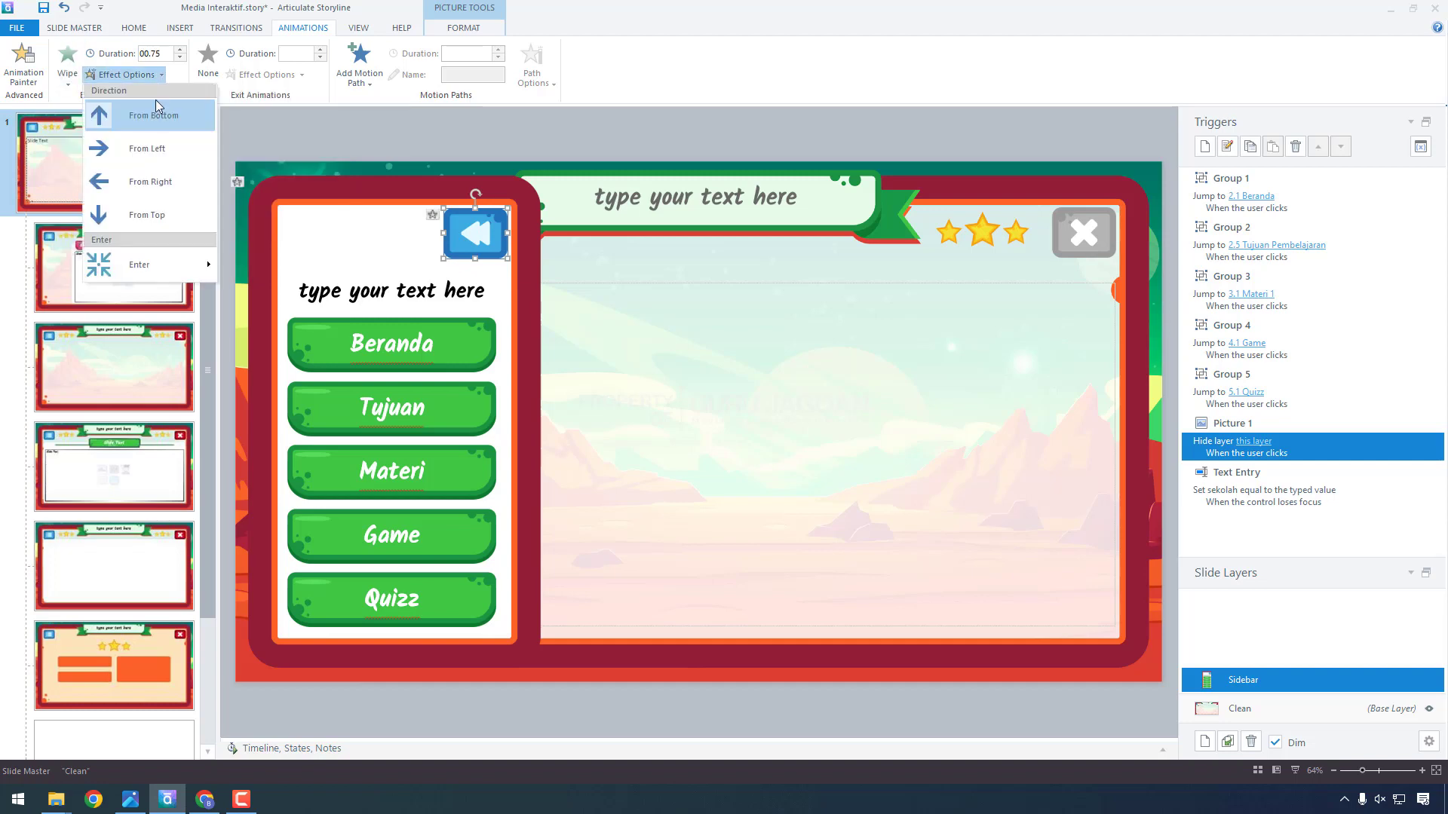
{"action": "left_click", "coordinate": [138, 154]}
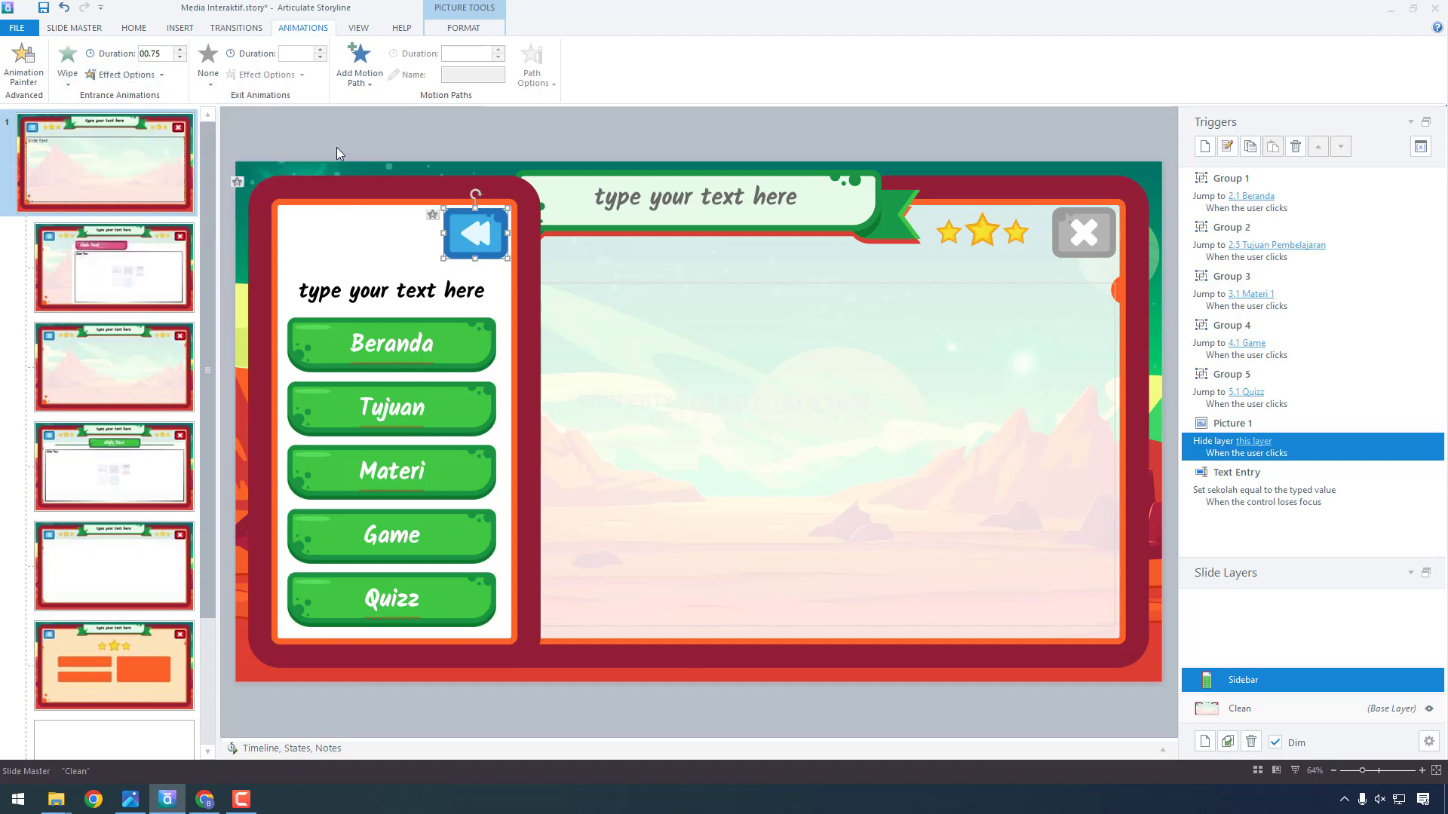
Step: Apply a Wipe entrance animation from the top to the sidebar's text entry and the Beranda, Tujuan, Materi, Game and Quizz buttons together
{"action": "left_click", "coordinate": [325, 280]}
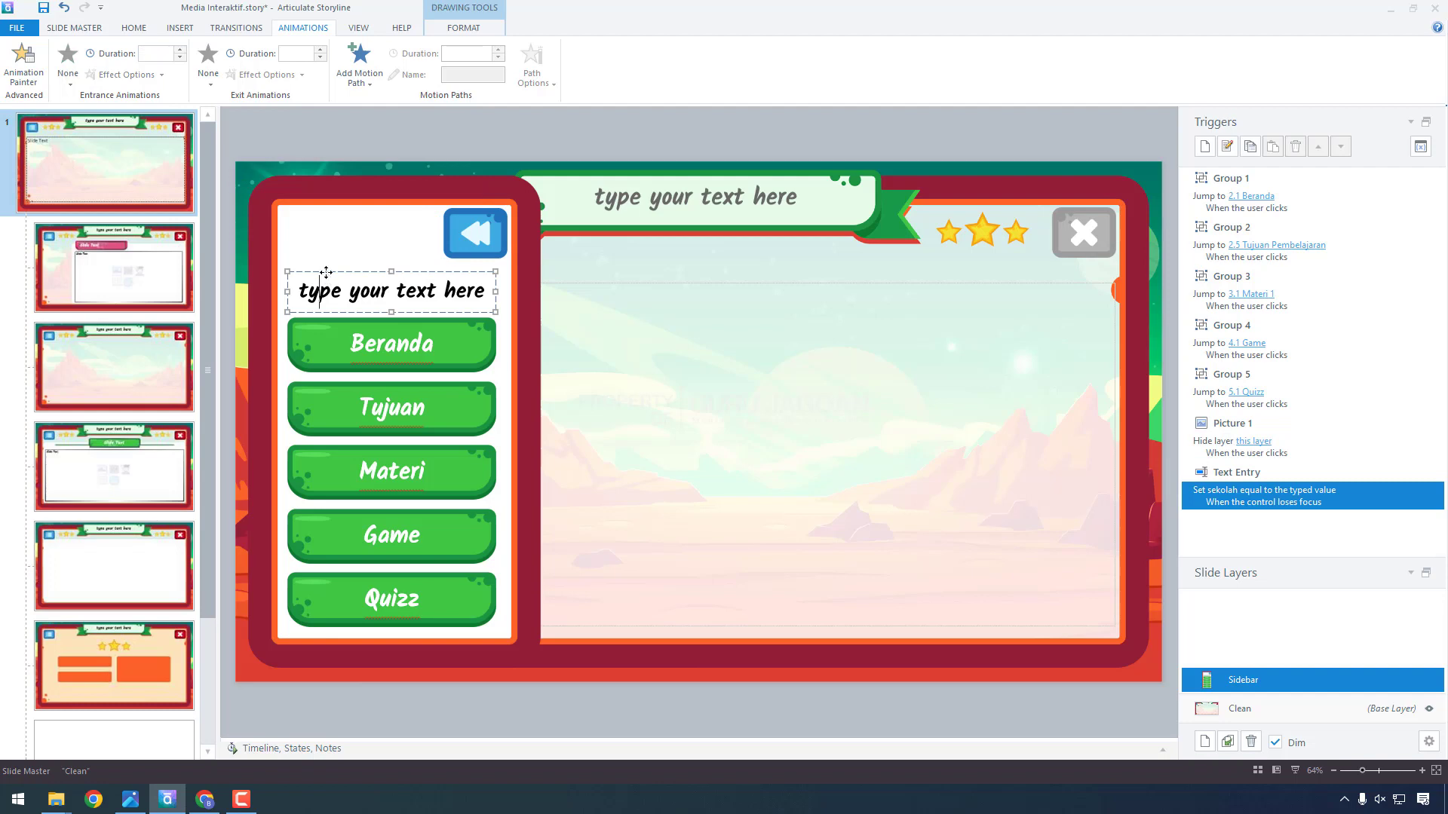
{"action": "left_click", "coordinate": [332, 343]}
{"action": "left_click", "coordinate": [332, 343], "text": "shift"}
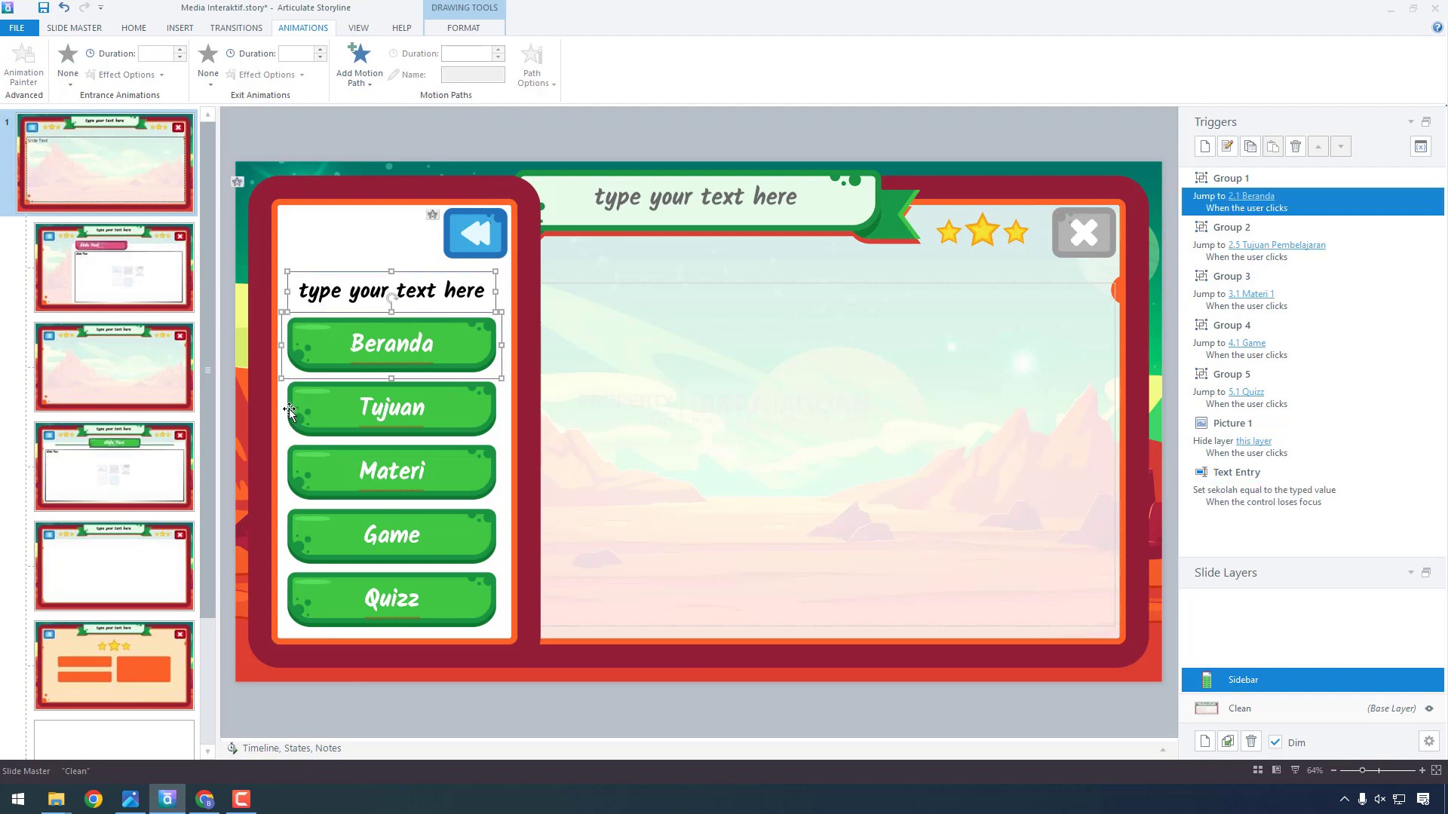
{"action": "left_click", "coordinate": [291, 417], "text": "shift"}
{"action": "left_click", "coordinate": [296, 483], "text": "shift"}
{"action": "left_click", "coordinate": [293, 540], "text": "shift"}
{"action": "left_click", "coordinate": [296, 595], "text": "shift"}
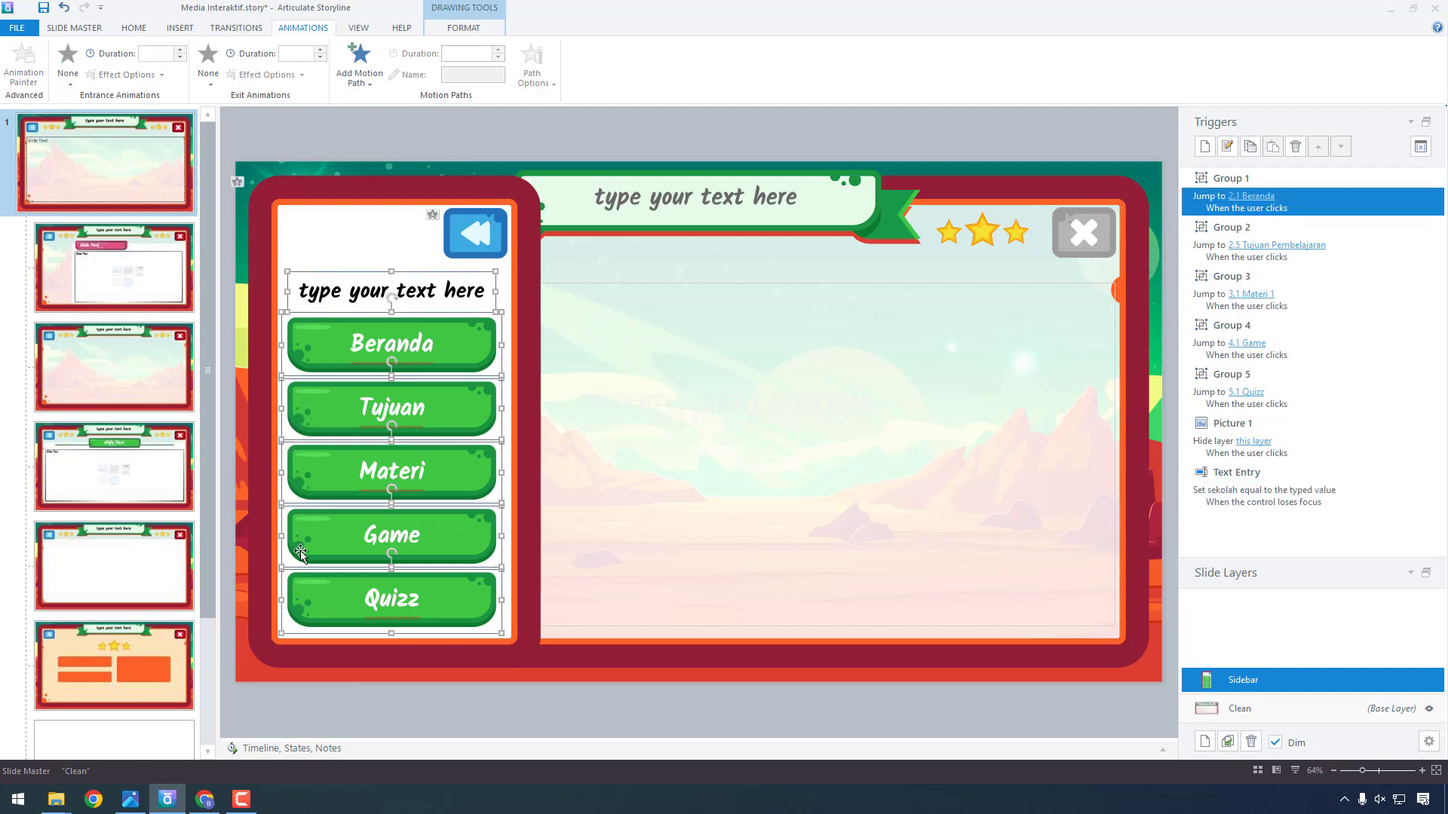
{"action": "left_click", "coordinate": [69, 76]}
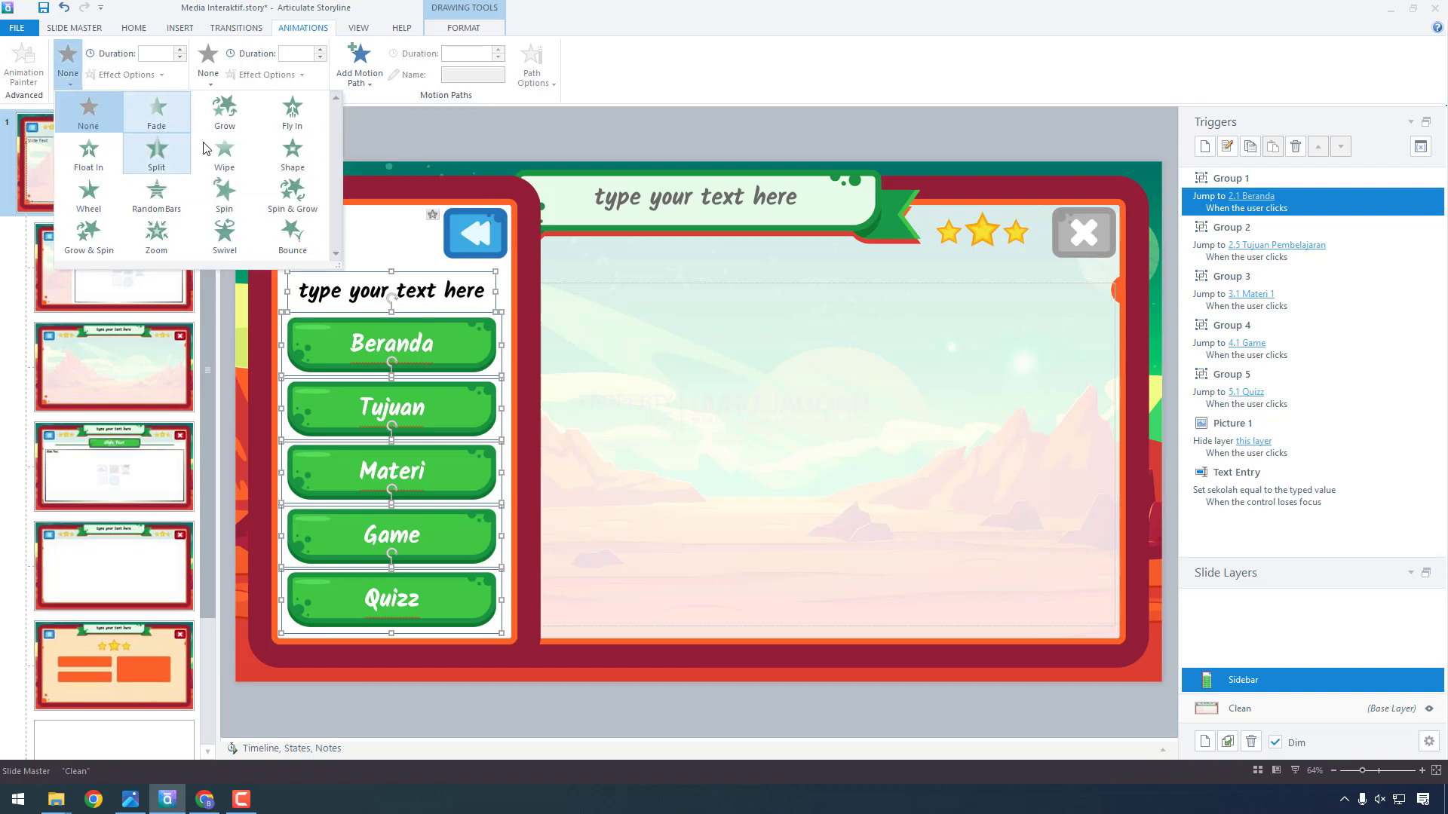
{"action": "left_click", "coordinate": [225, 157]}
{"action": "left_click", "coordinate": [160, 76]}
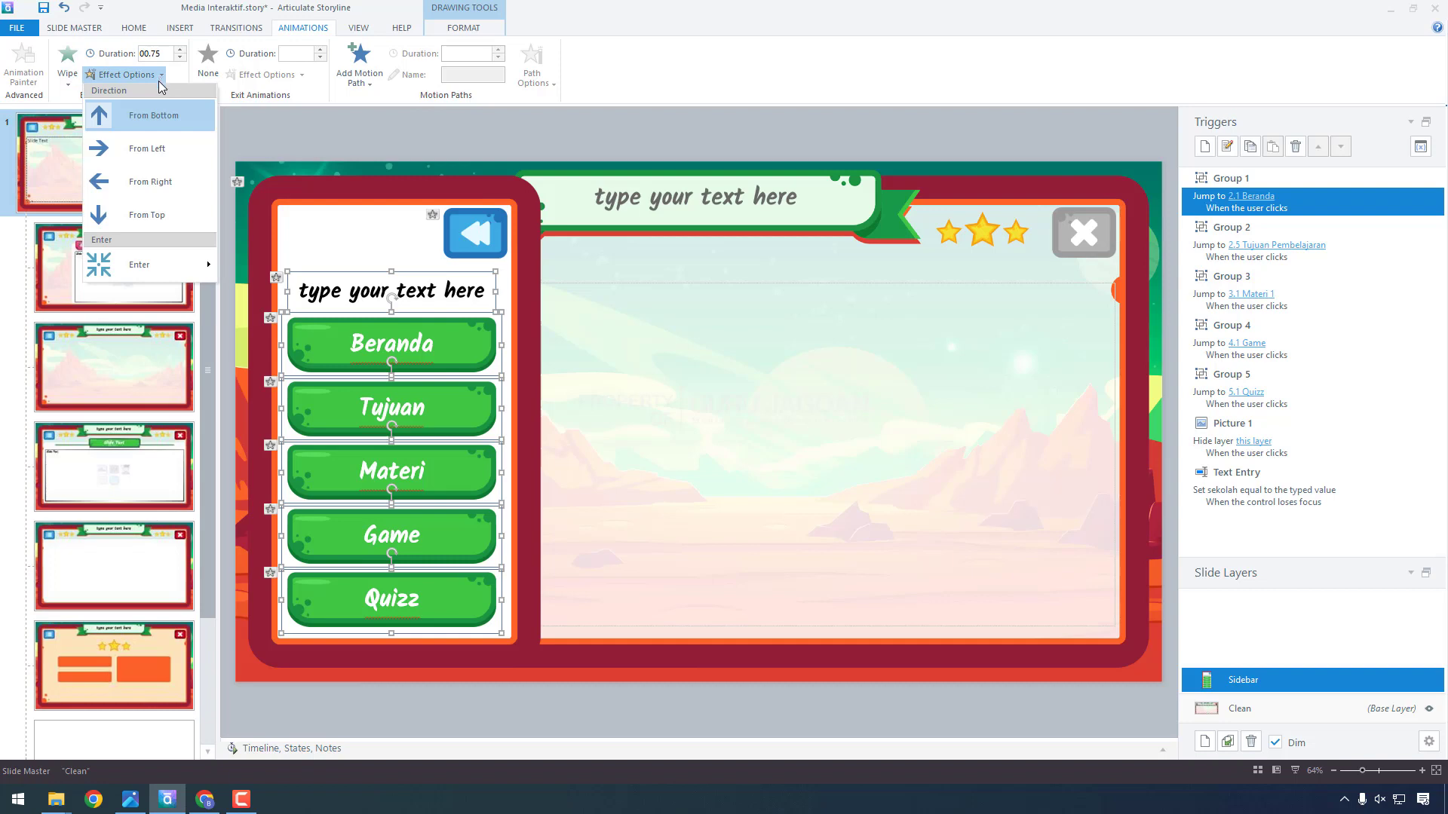
{"action": "left_click", "coordinate": [146, 219]}
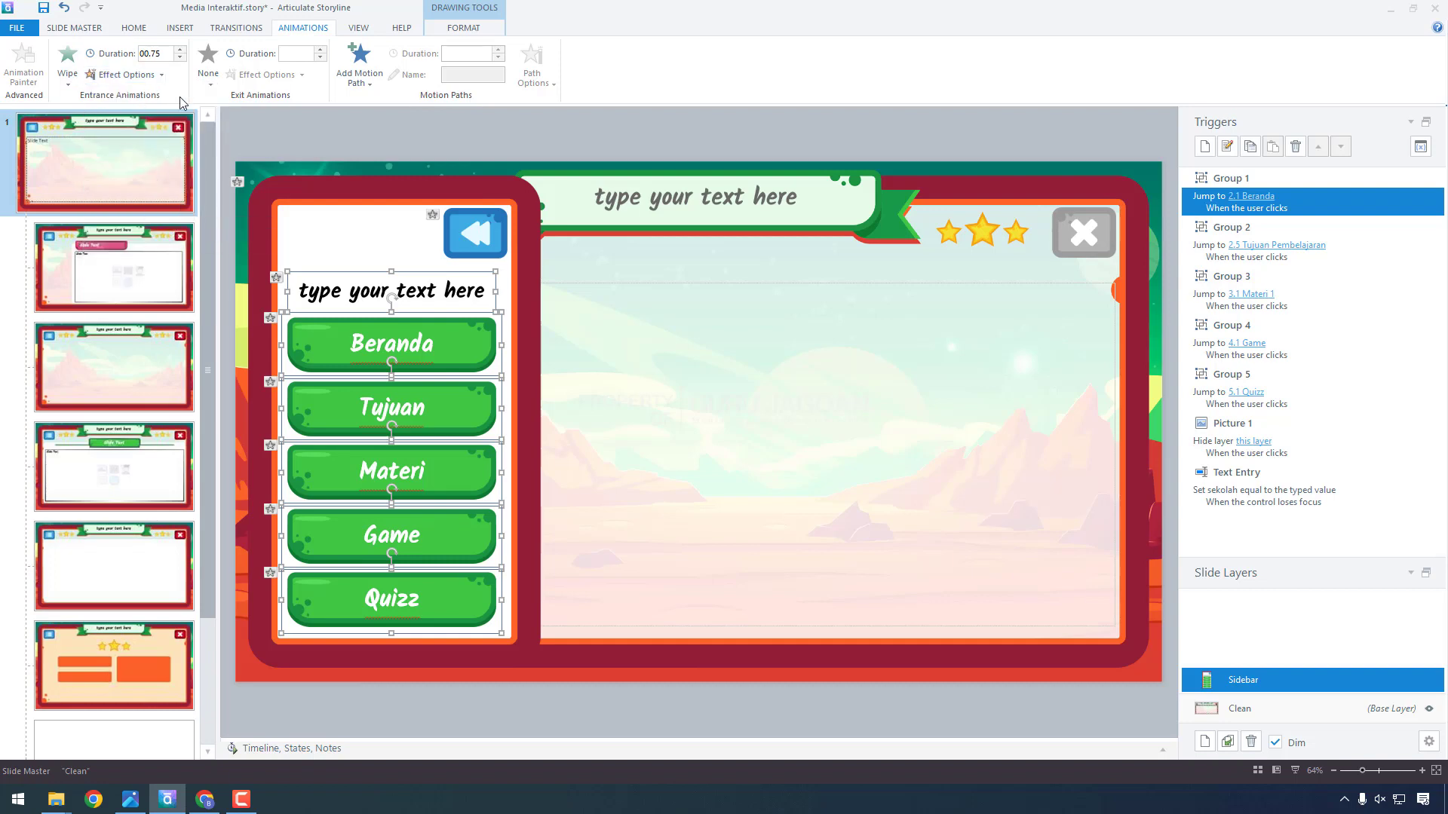
{"action": "left_click", "coordinate": [165, 75]}
{"action": "left_click", "coordinate": [174, 56]}
{"action": "left_click", "coordinate": [337, 137]}
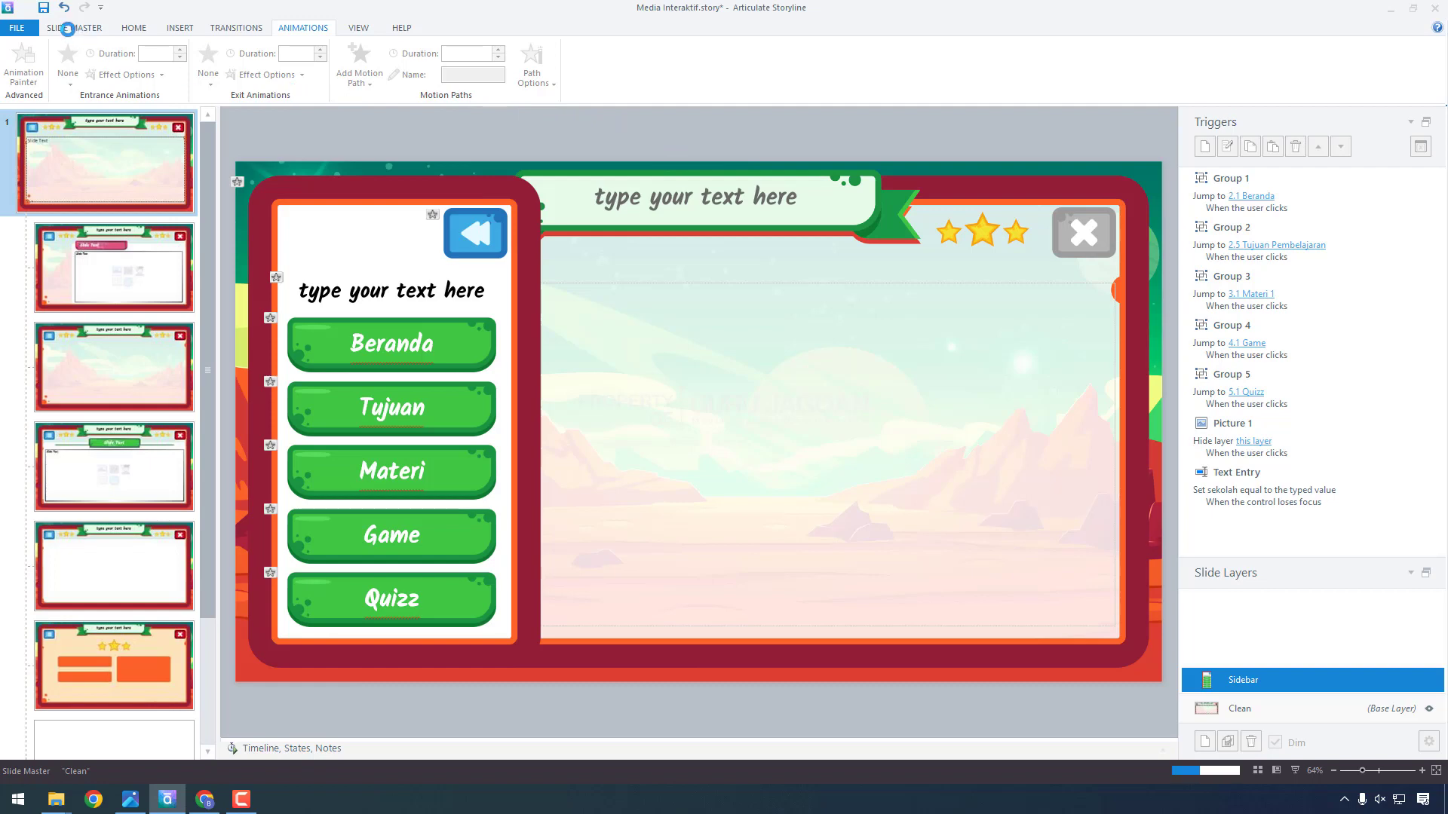
Step: Leave the slide master and start a preview of the Beranda slide
{"action": "left_click", "coordinate": [68, 28]}
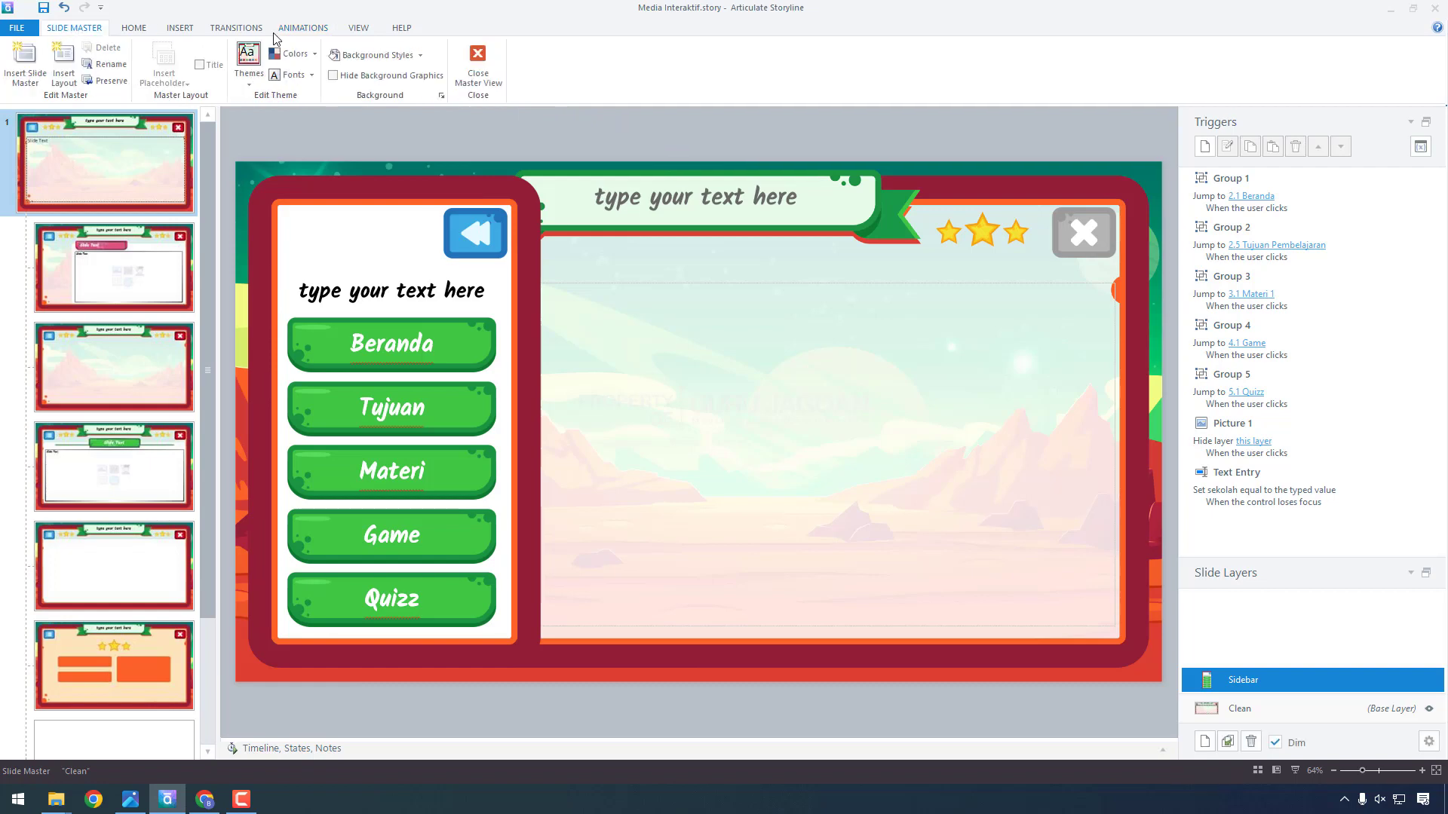
{"action": "left_click", "coordinate": [478, 67]}
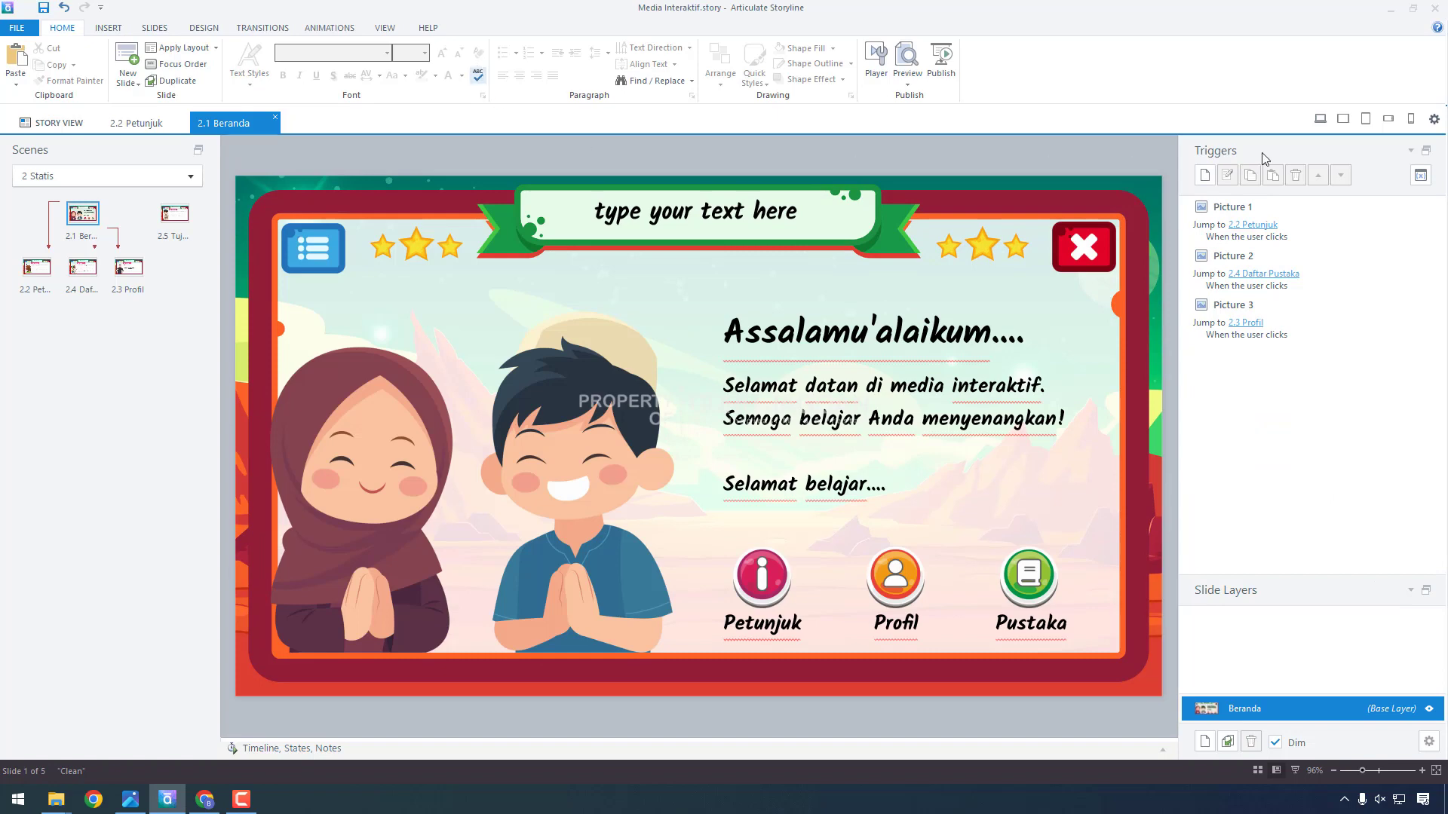
{"action": "key", "text": "F12"}
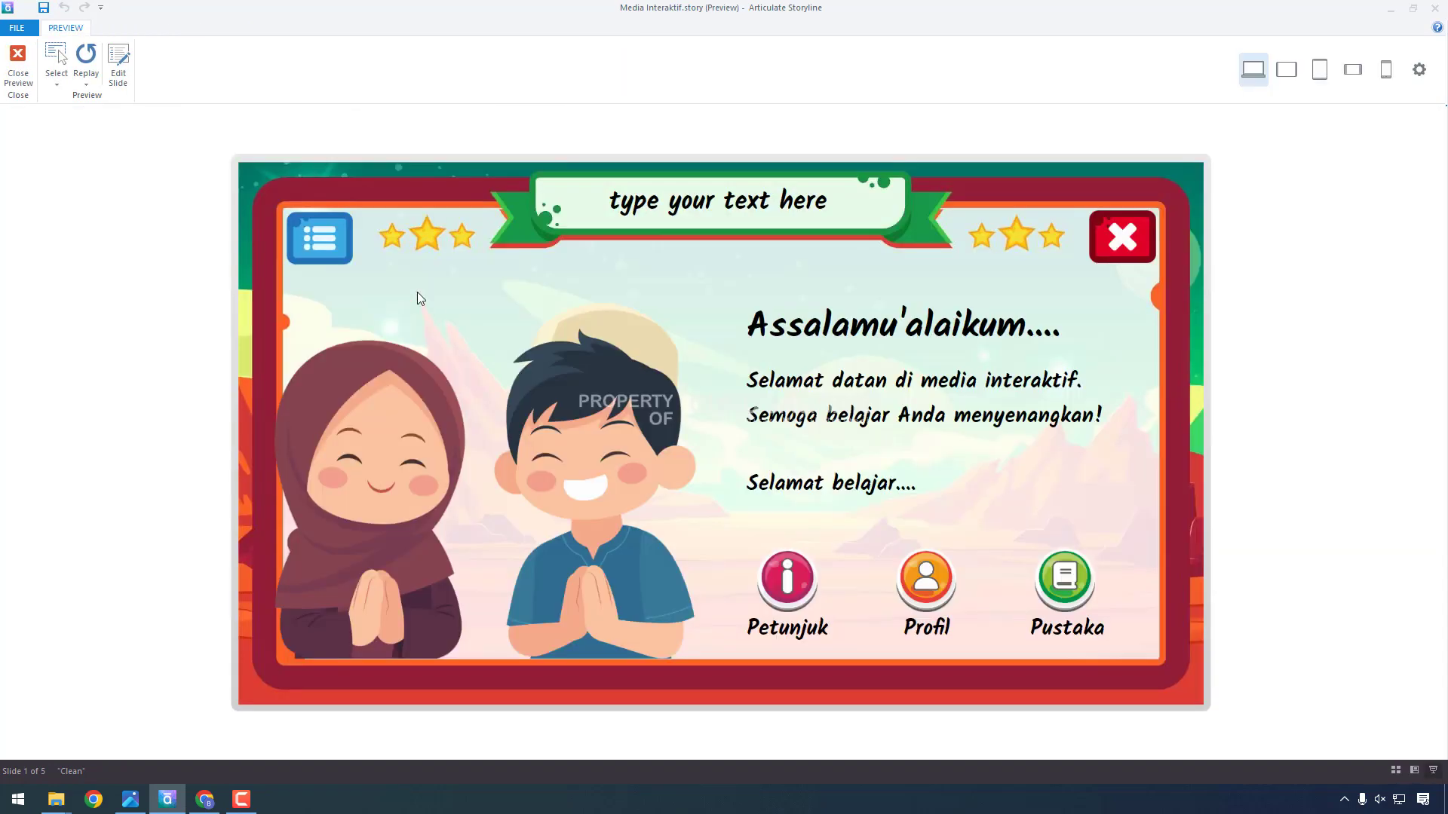
Step: Open and close the sidebar several times in the preview to check its entrance animations
{"action": "left_click", "coordinate": [315, 239]}
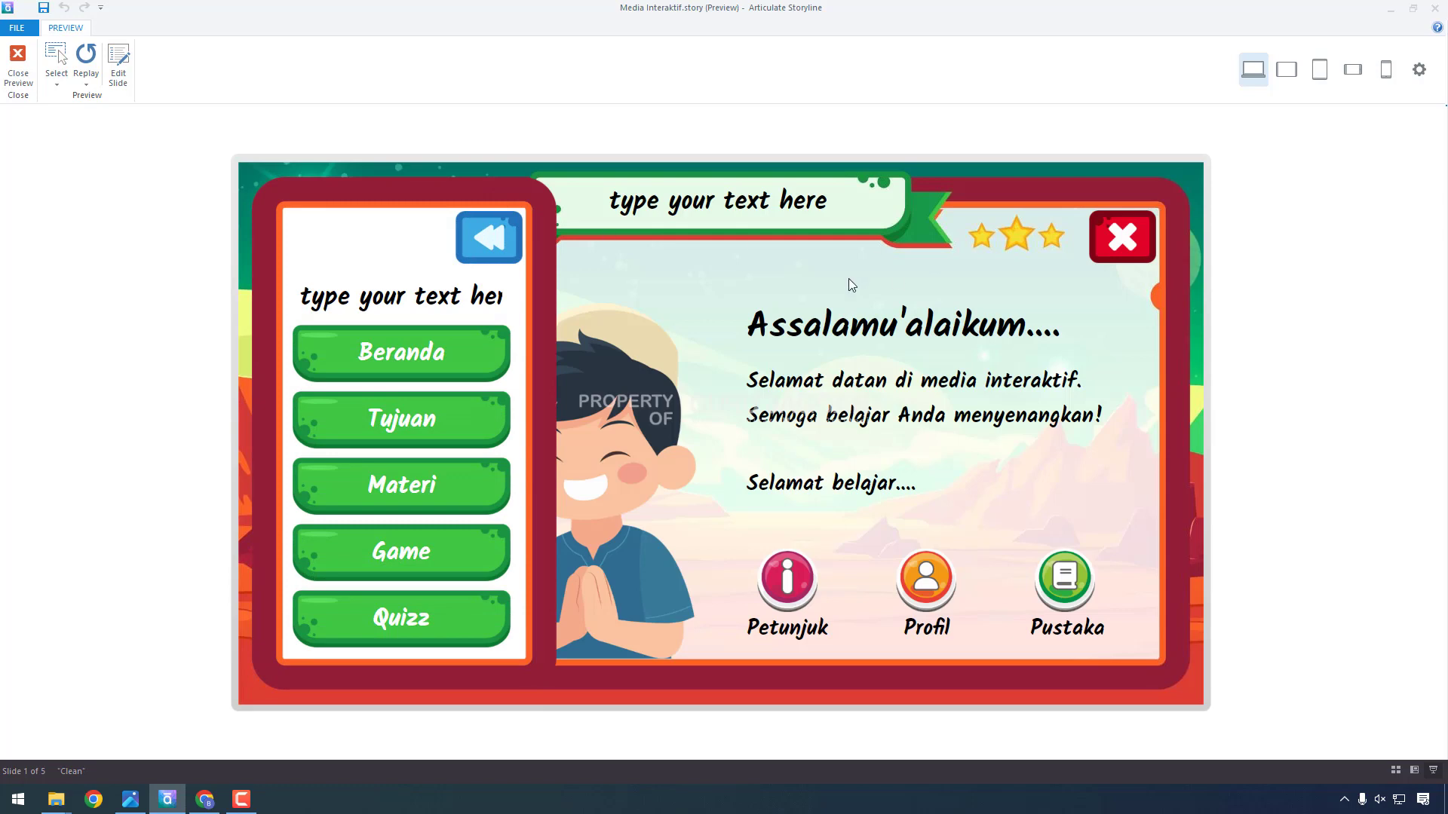
{"action": "left_click", "coordinate": [486, 239]}
{"action": "left_click", "coordinate": [332, 241]}
{"action": "left_click", "coordinate": [496, 243]}
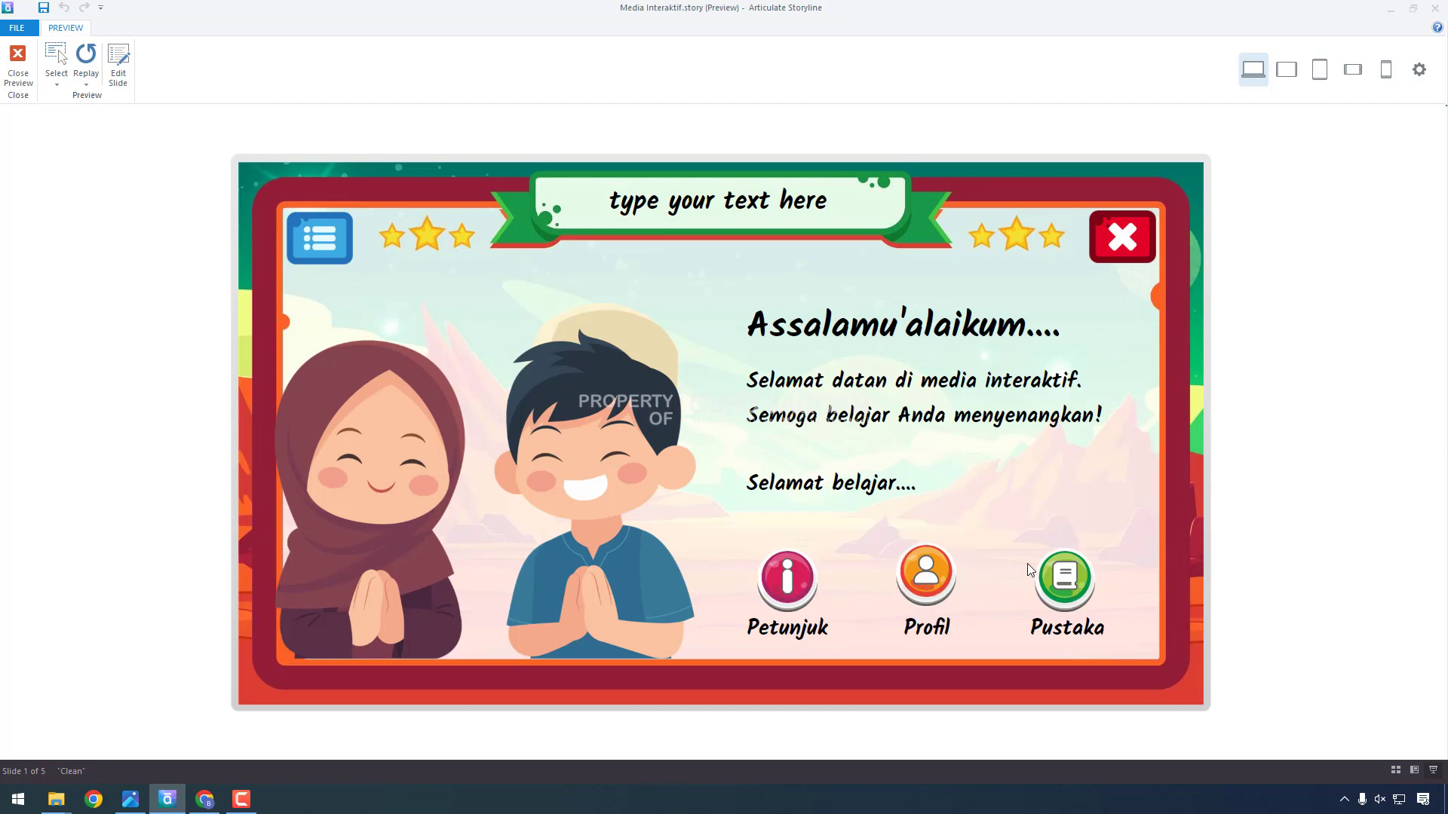
{"action": "left_click", "coordinate": [324, 235]}
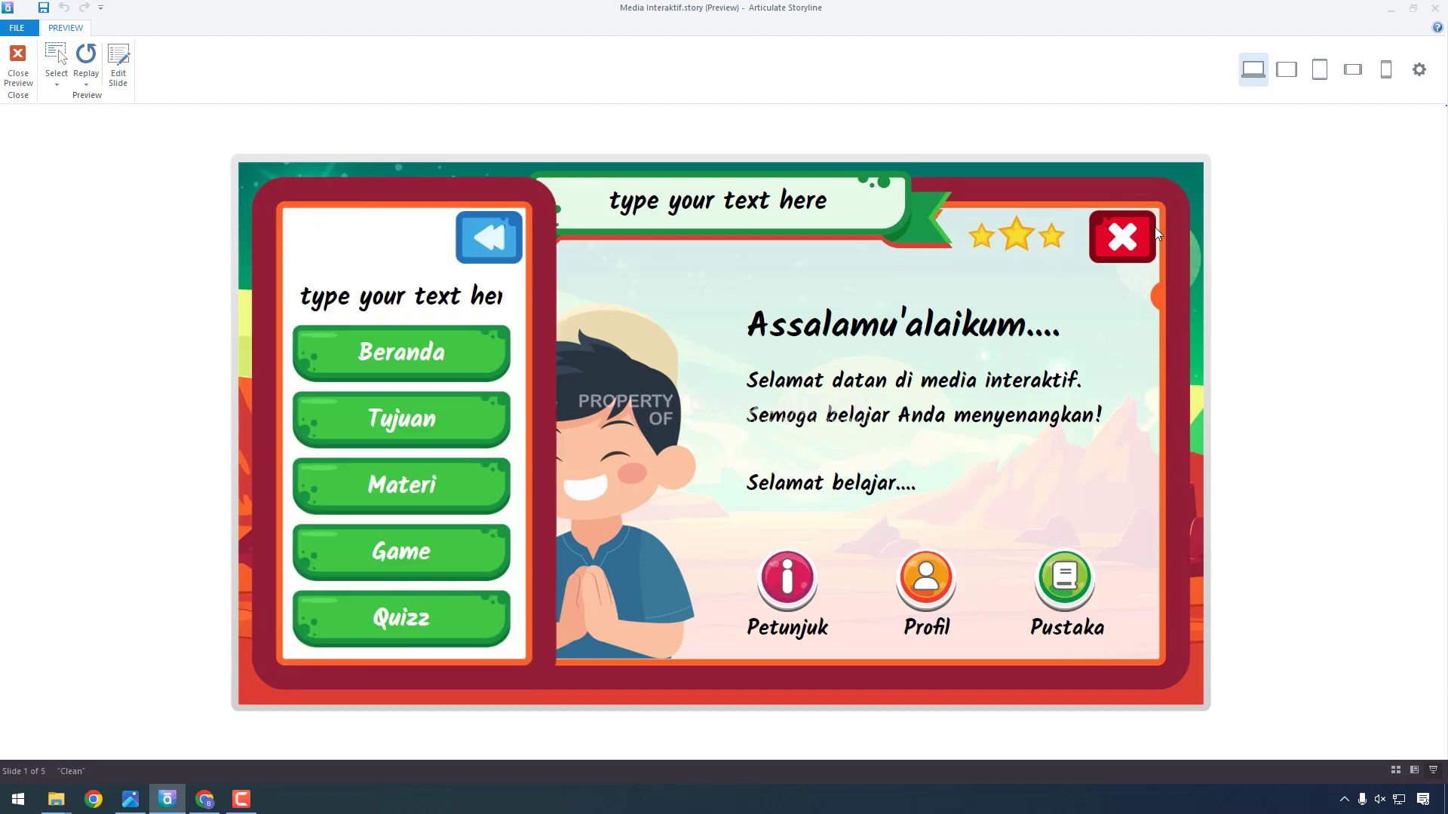
{"action": "left_click", "coordinate": [515, 246]}
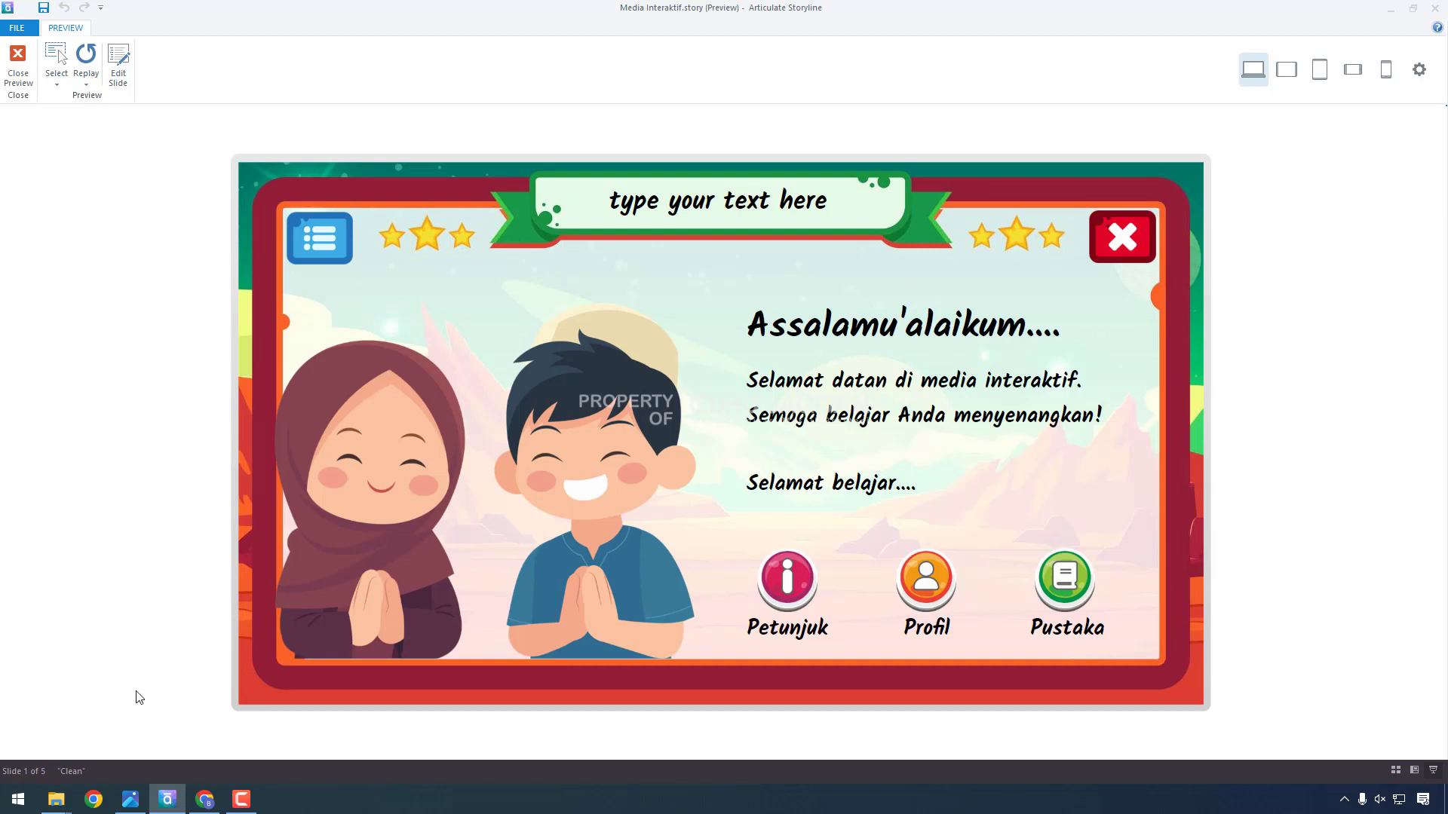
{"action": "left_click", "coordinate": [243, 801]}
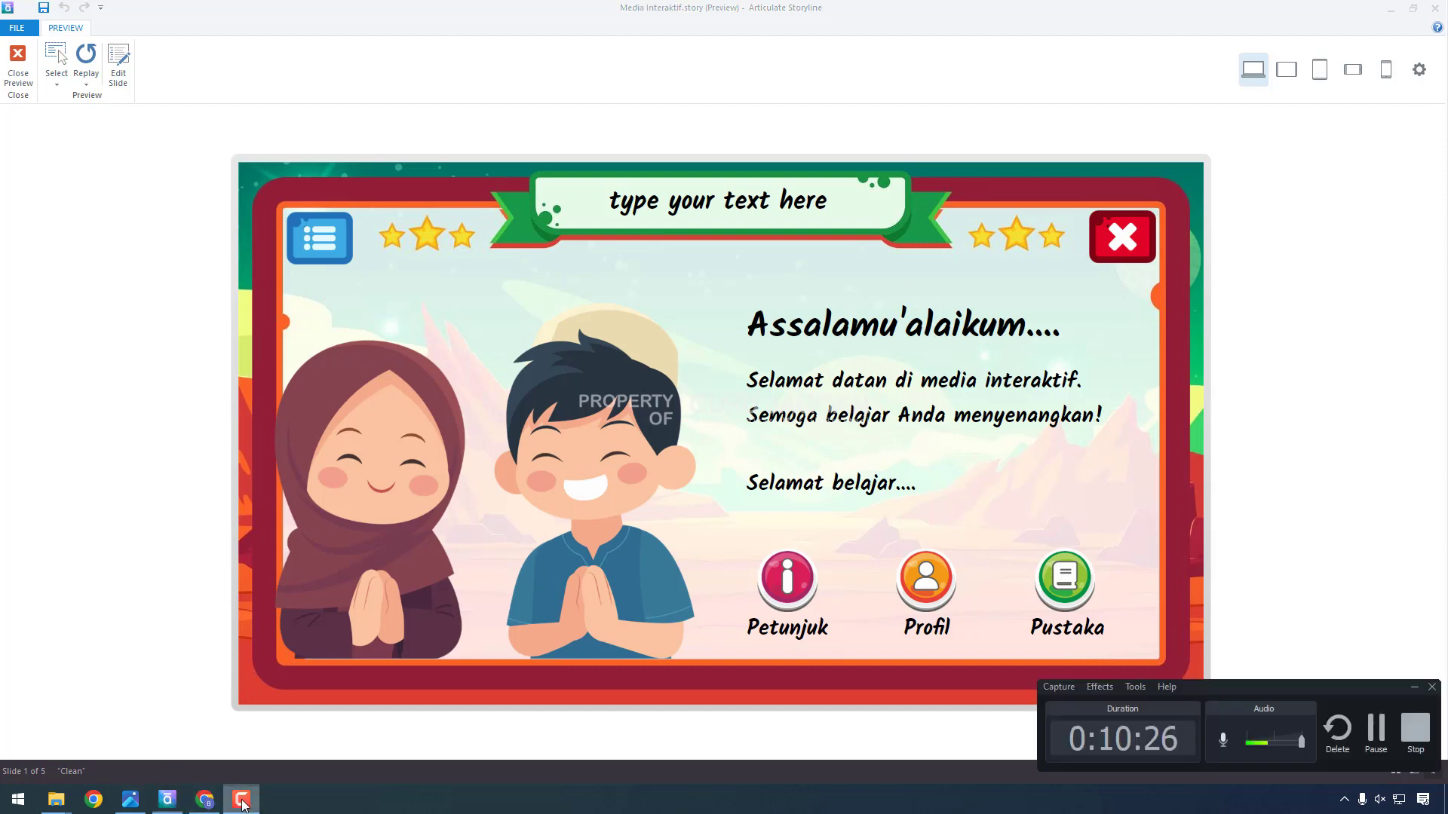
{"action": "left_click", "coordinate": [245, 805]}
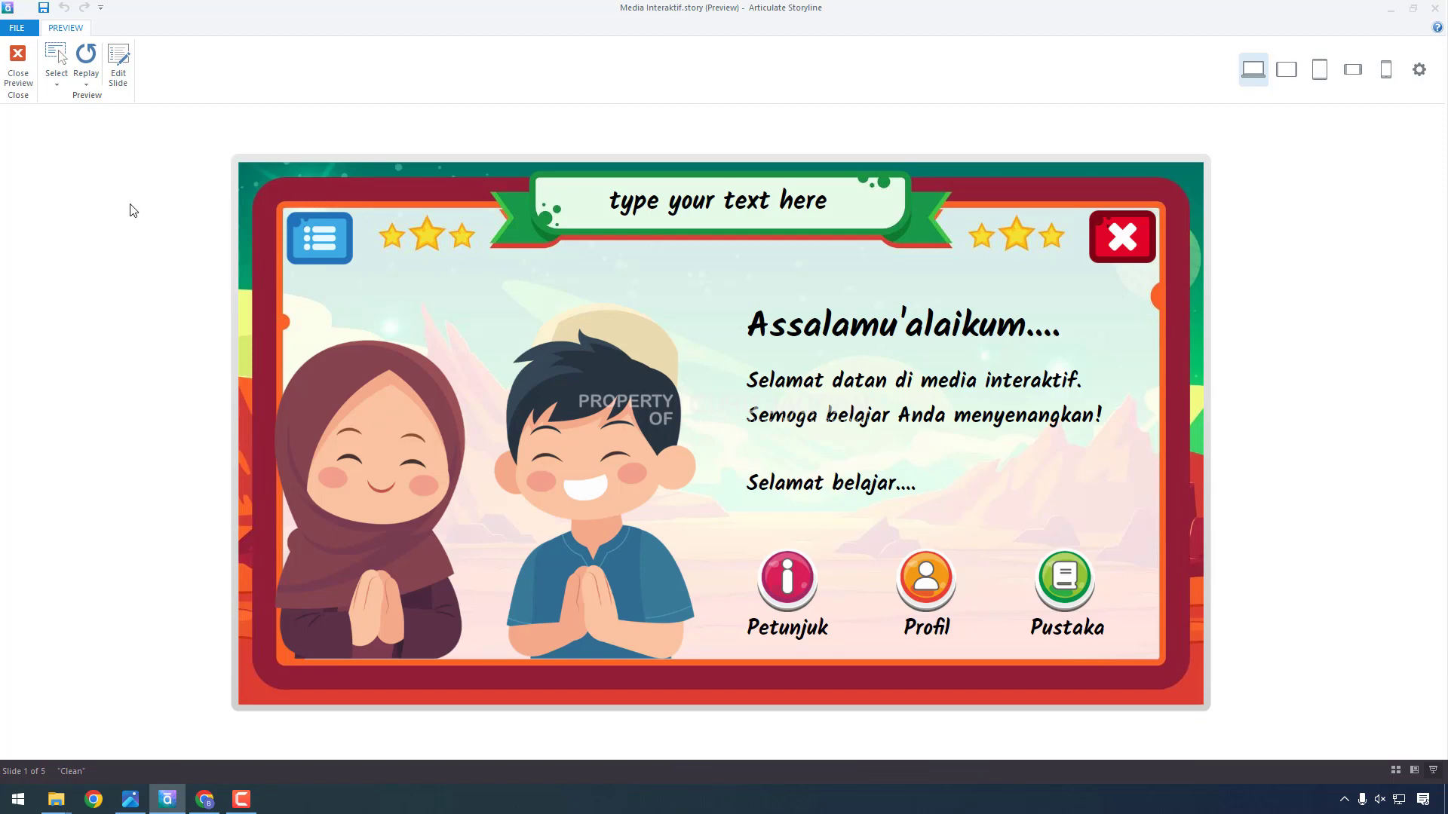
Step: Close the preview and the Beranda and Petunjuk slides, and open slide 5.1 Quizz from the story view
{"action": "left_click", "coordinate": [1120, 240]}
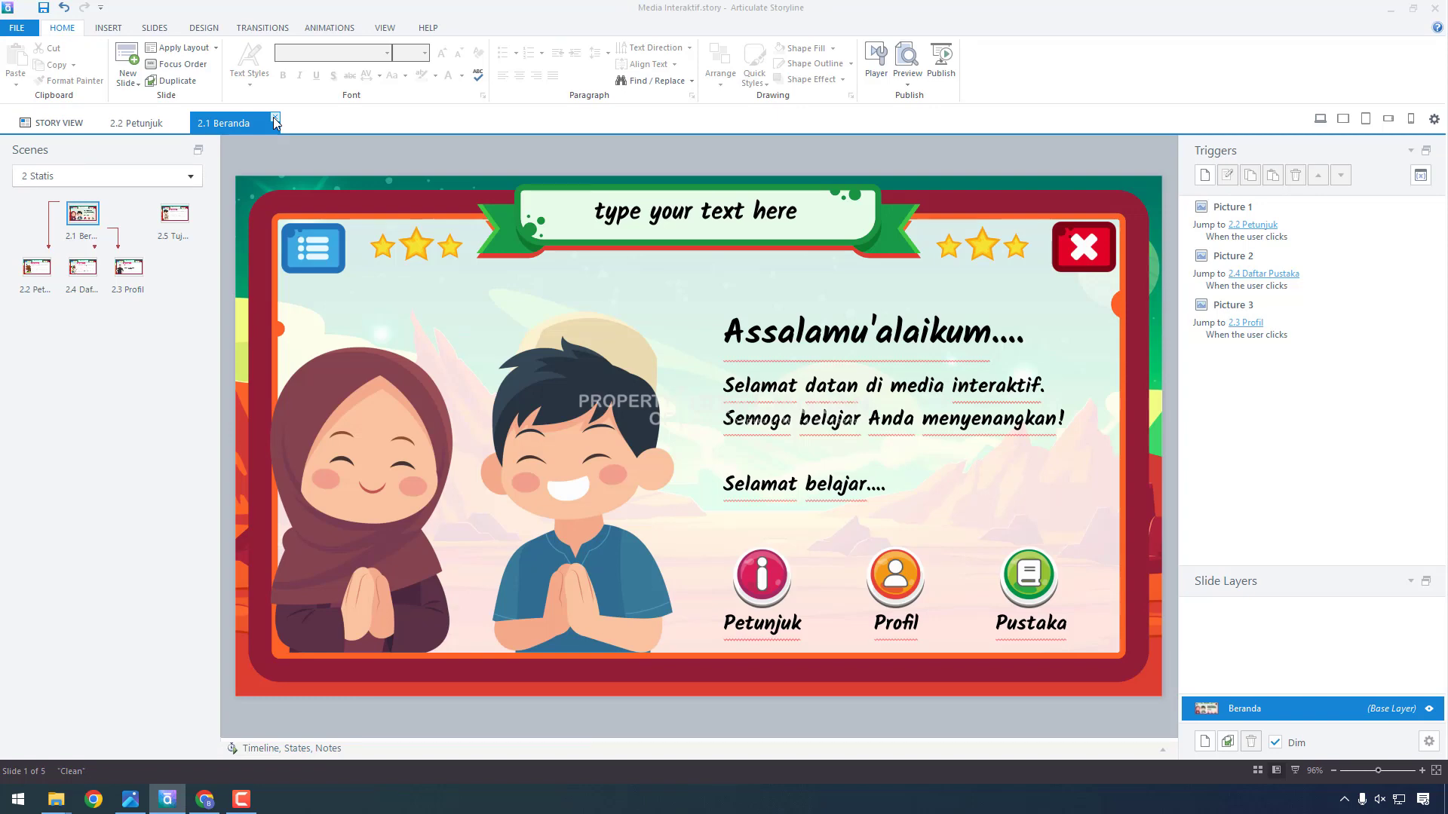
{"action": "left_click", "coordinate": [276, 123]}
{"action": "left_click", "coordinate": [189, 123]}
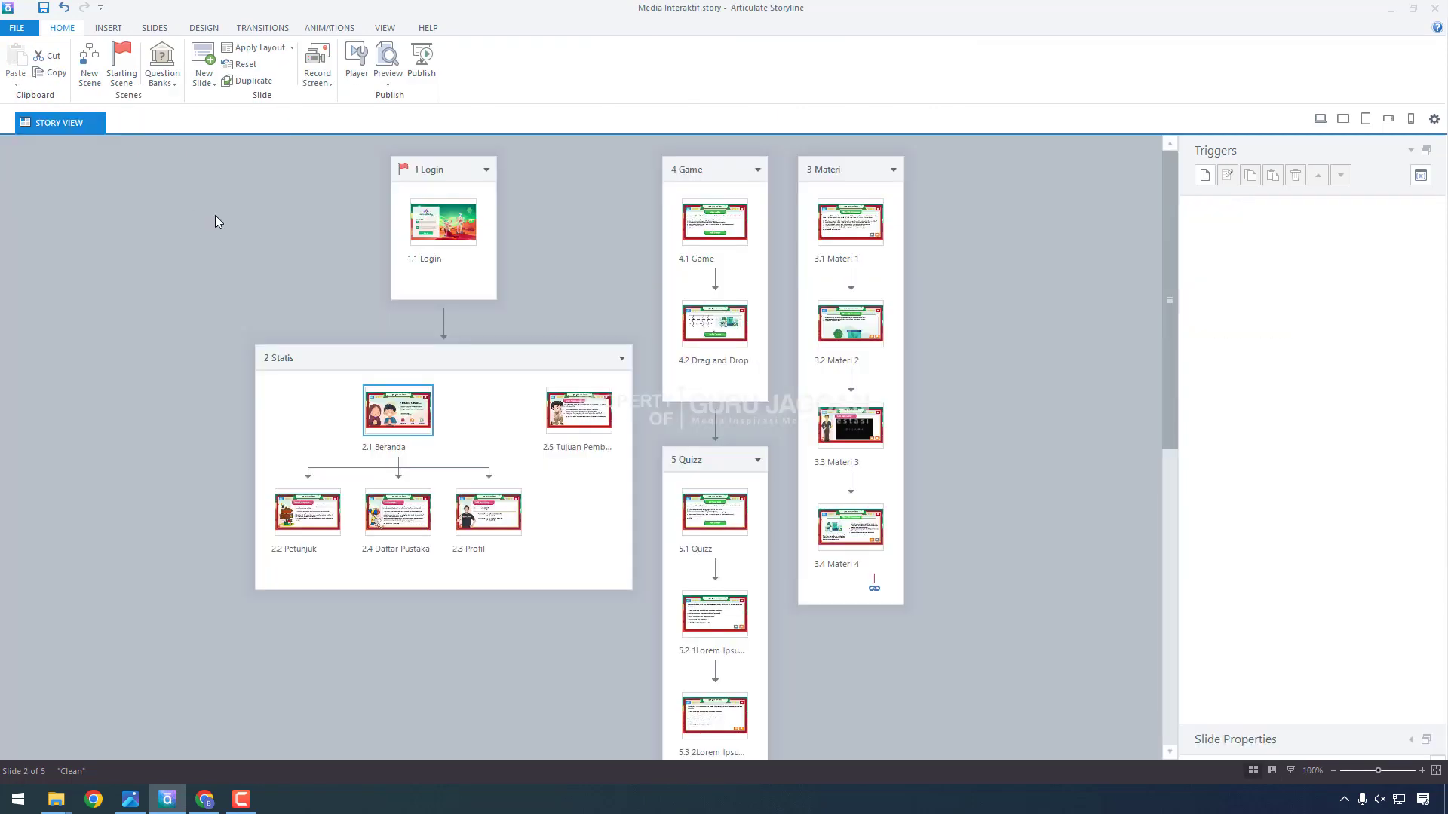
{"action": "scroll", "coordinate": [735, 452], "scroll_direction": "down", "scroll_amount": 3}
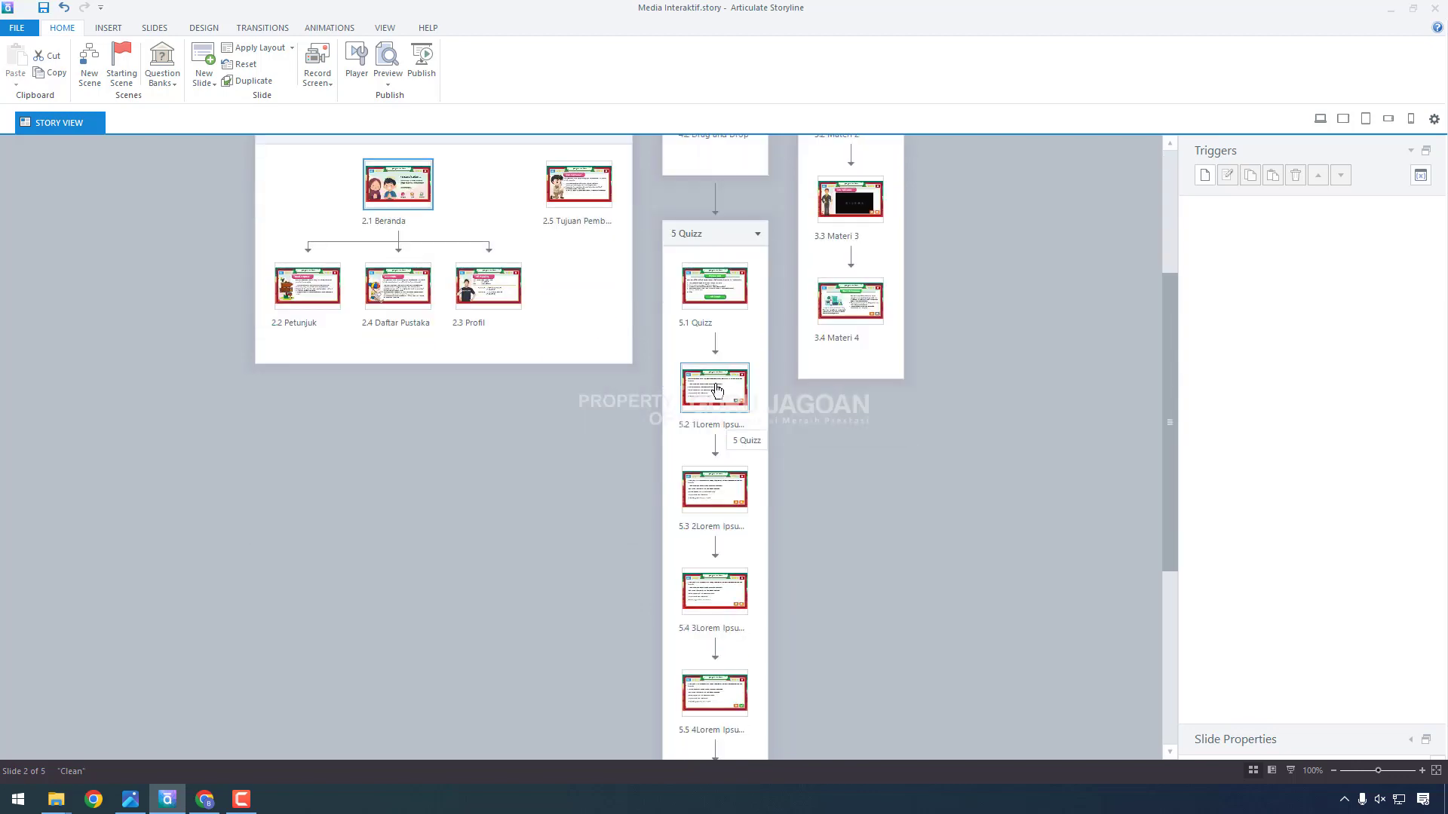
{"action": "scroll", "coordinate": [716, 390], "scroll_direction": "up", "scroll_amount": 2}
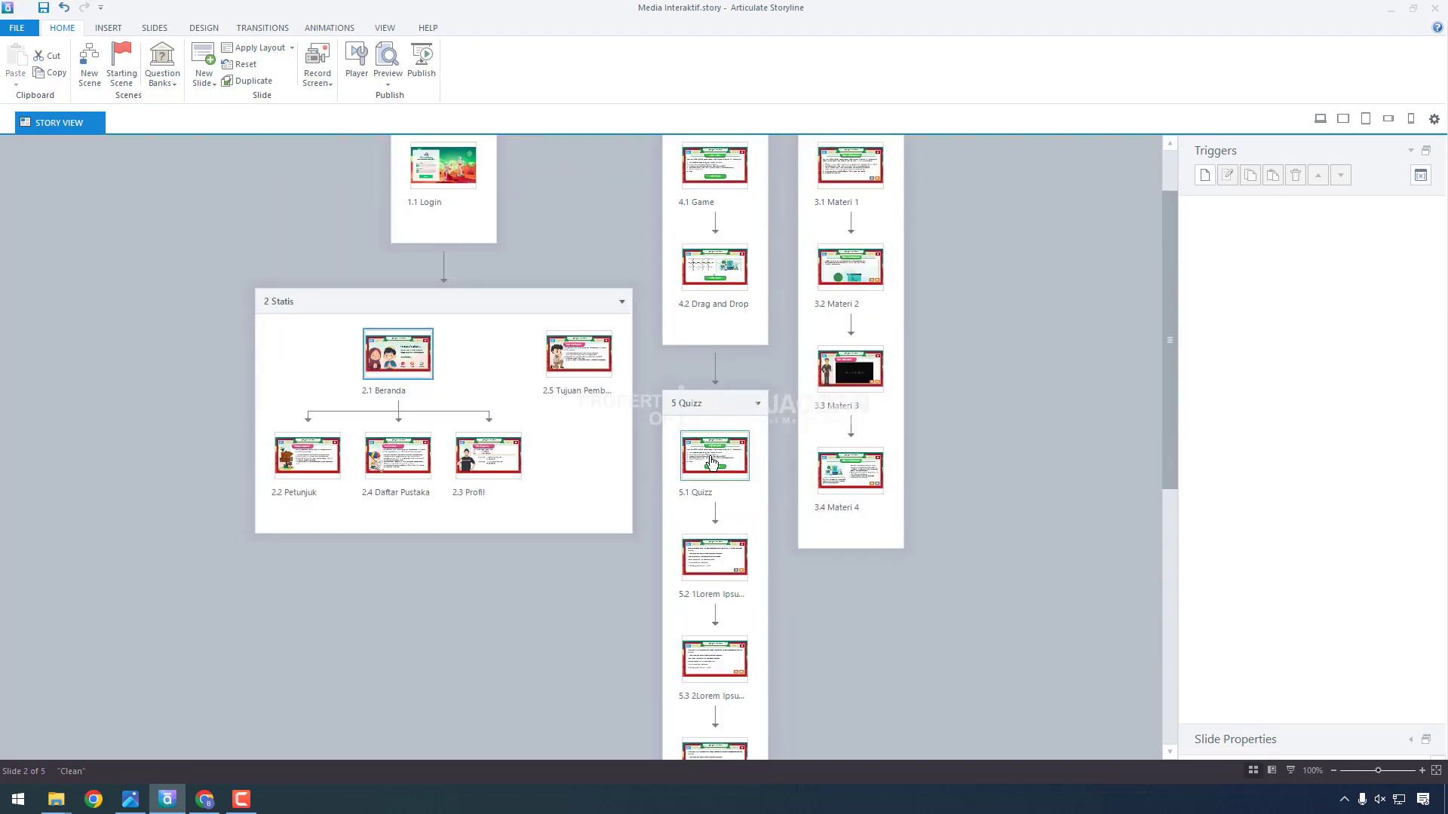
{"action": "double_click", "coordinate": [712, 462]}
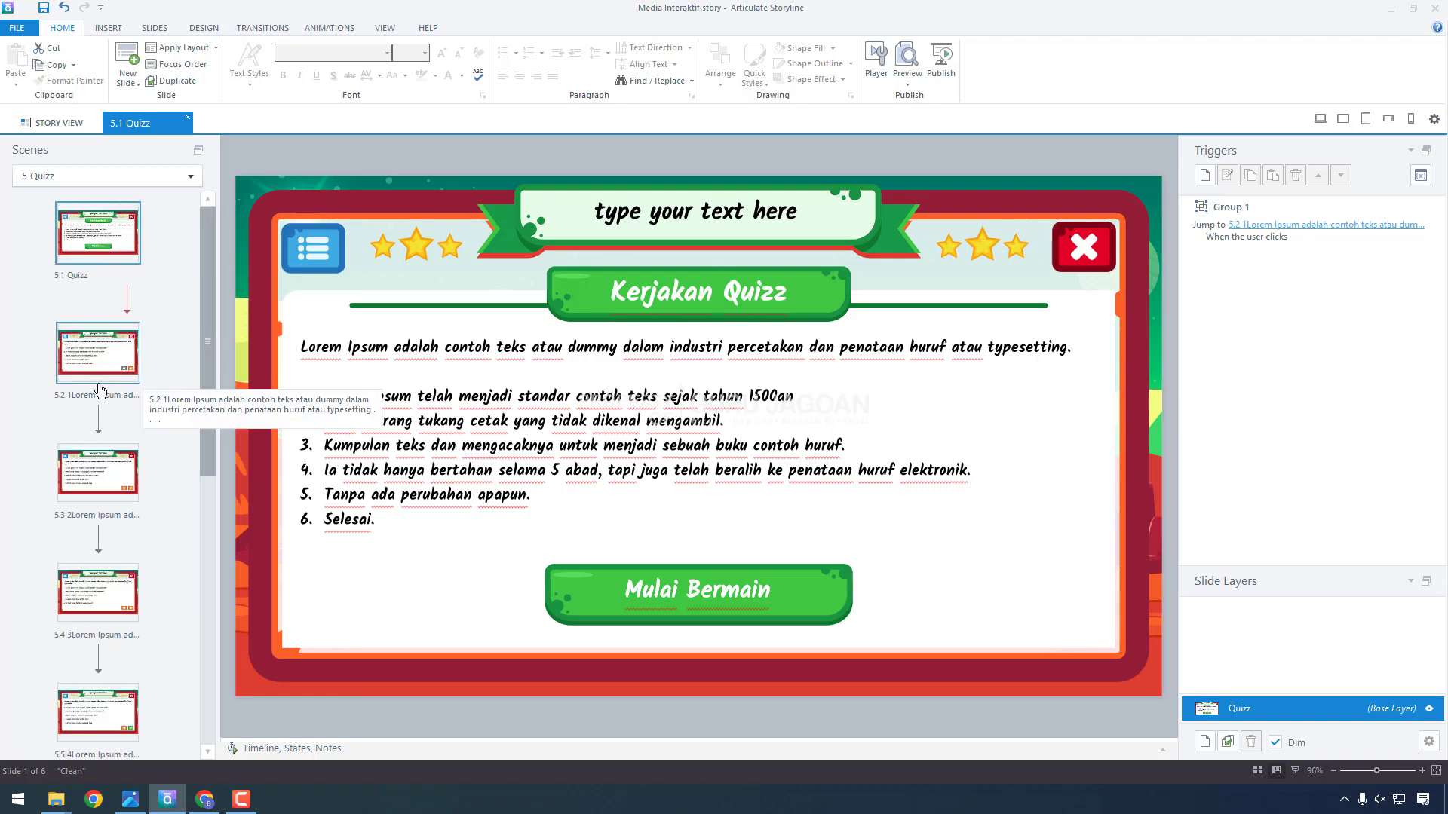
Step: Examine question slides 5.2 to 5.5 of the Quizz scene, including their answer choices and navigation buttons
{"action": "scroll", "coordinate": [106, 332], "scroll_direction": "down", "scroll_amount": 2}
{"action": "left_click", "coordinate": [108, 328]}
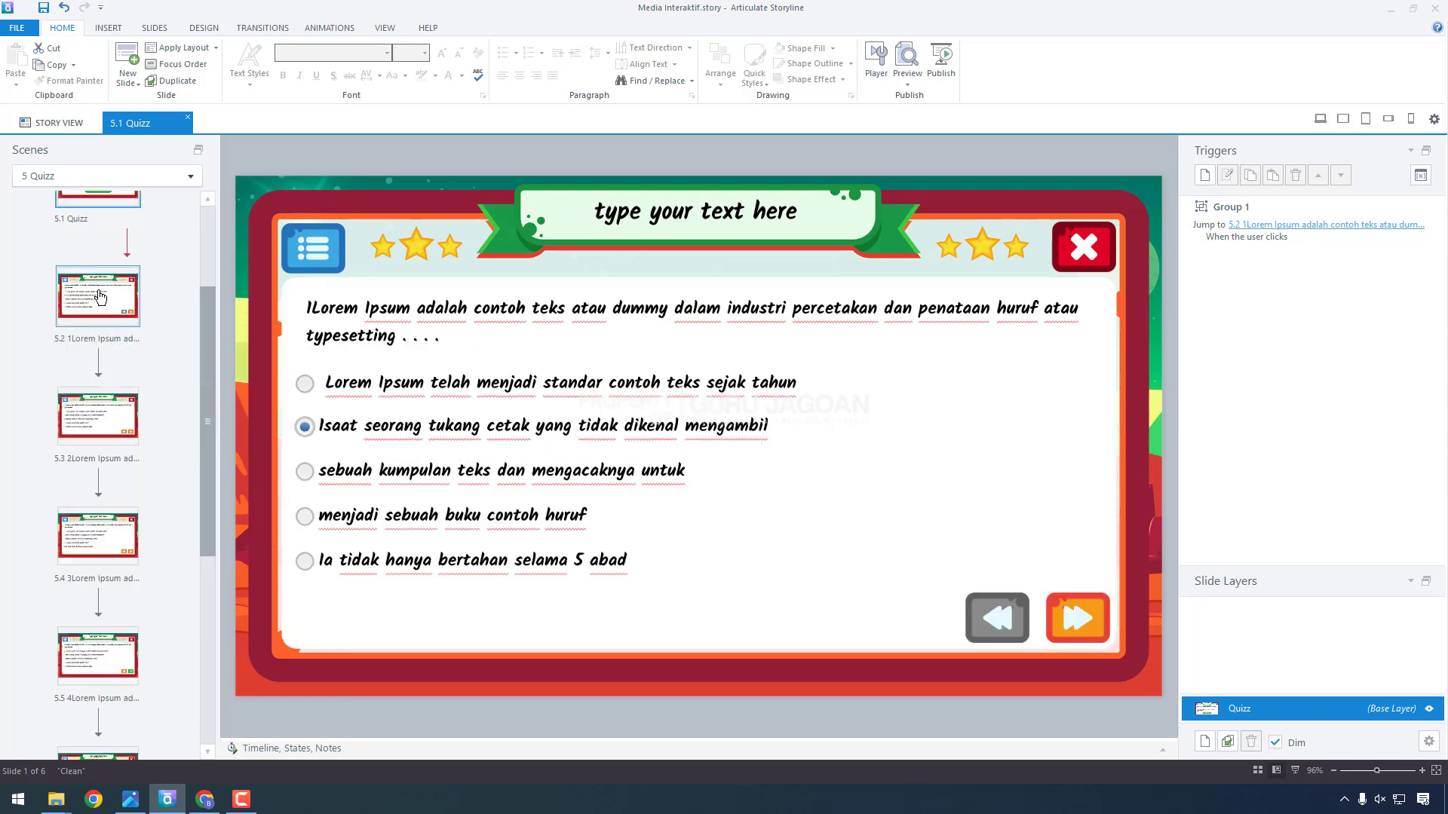
{"action": "scroll", "coordinate": [106, 340], "scroll_direction": "down", "scroll_amount": 2}
{"action": "left_click", "coordinate": [103, 366]}
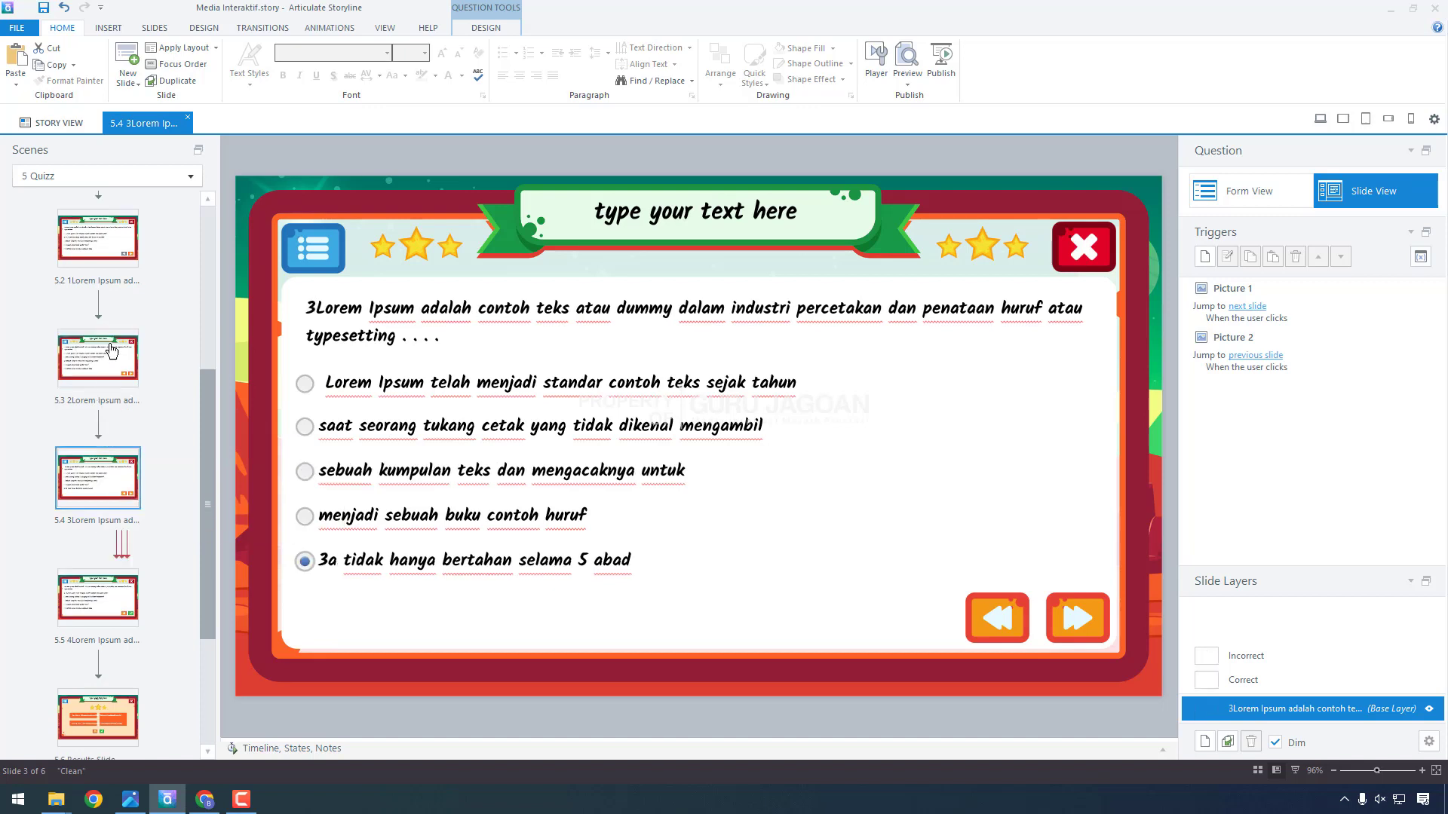
{"action": "left_click", "coordinate": [106, 609]}
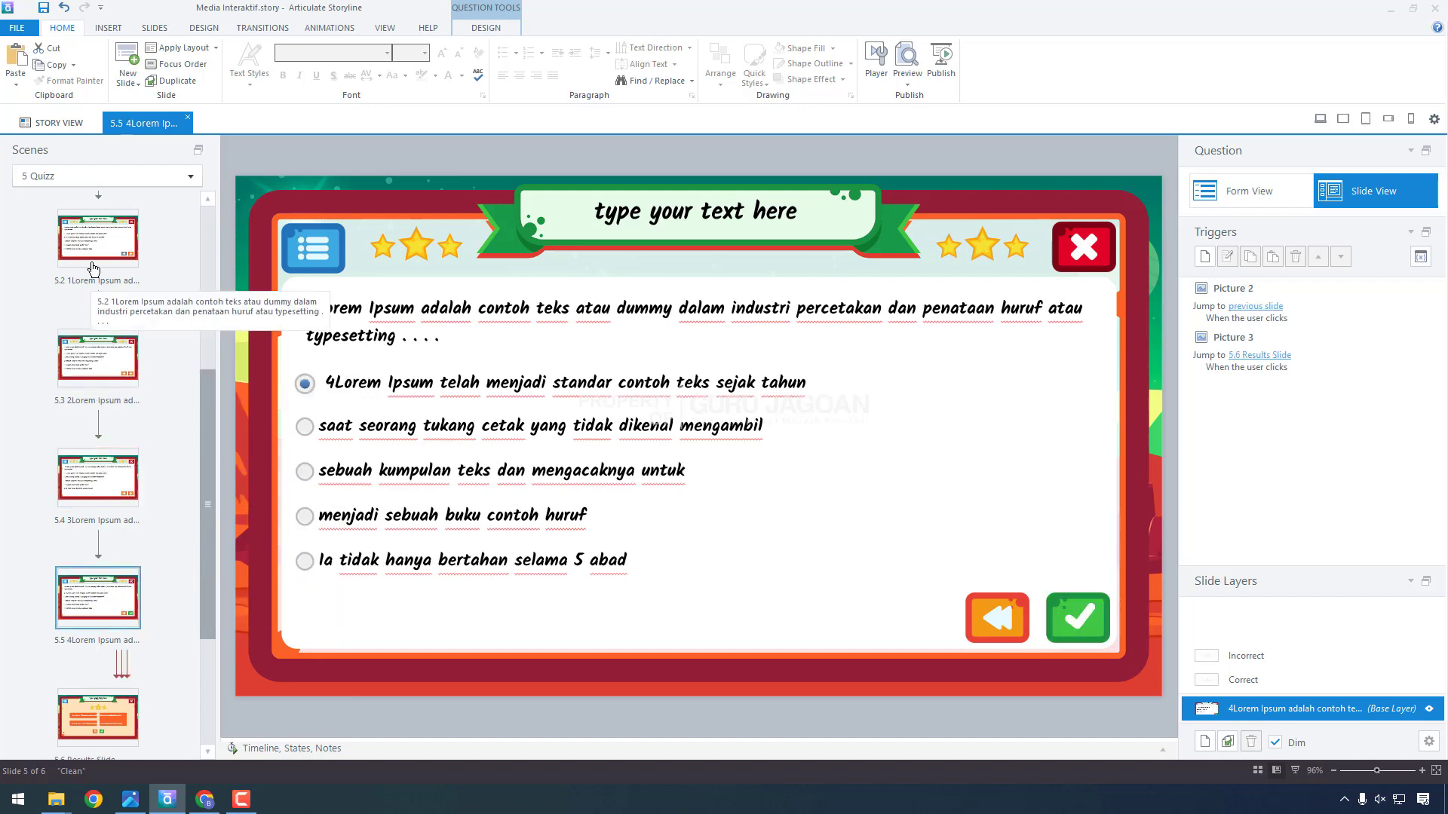
{"action": "left_click", "coordinate": [93, 244]}
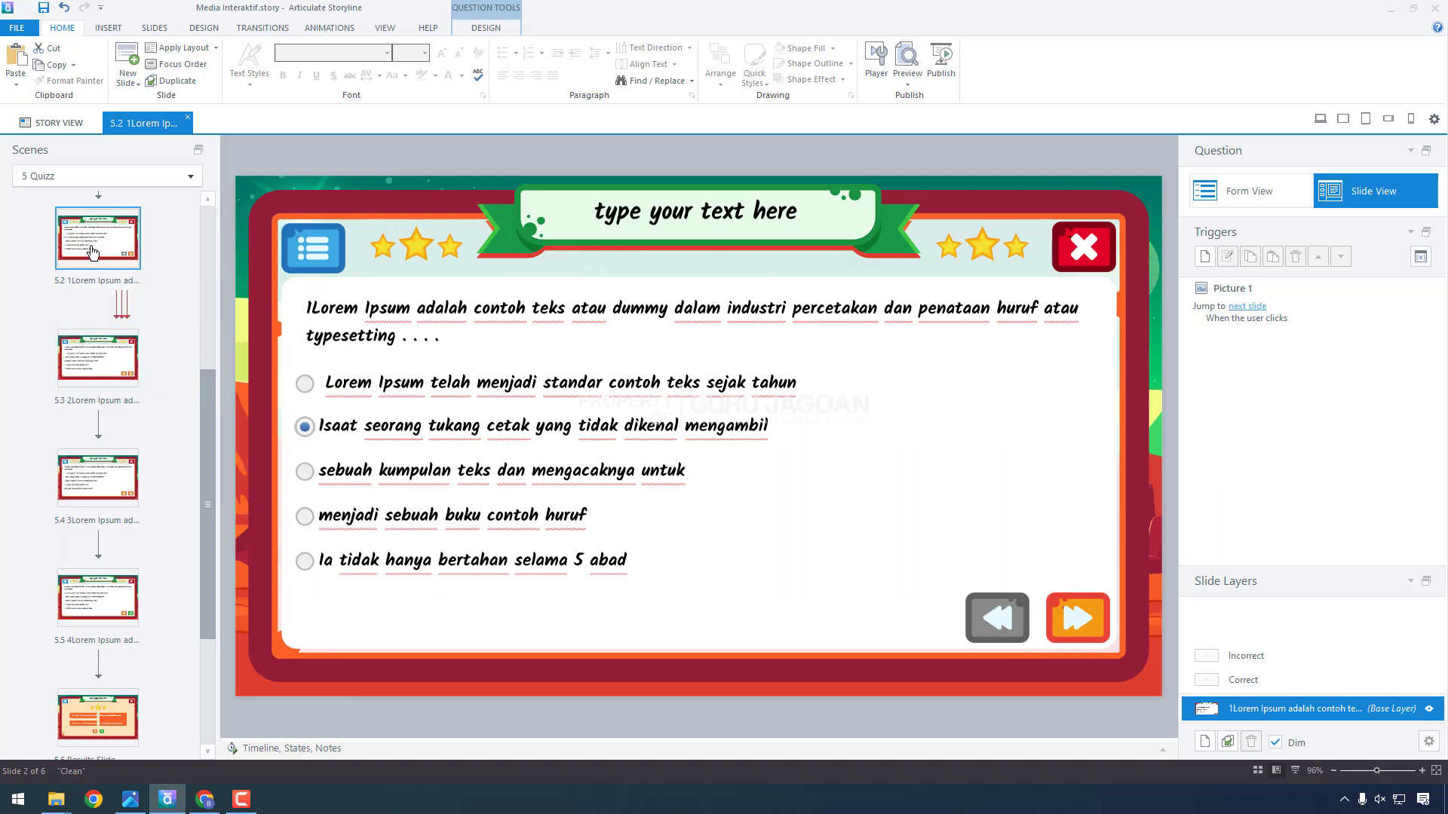
{"action": "left_click", "coordinate": [96, 358]}
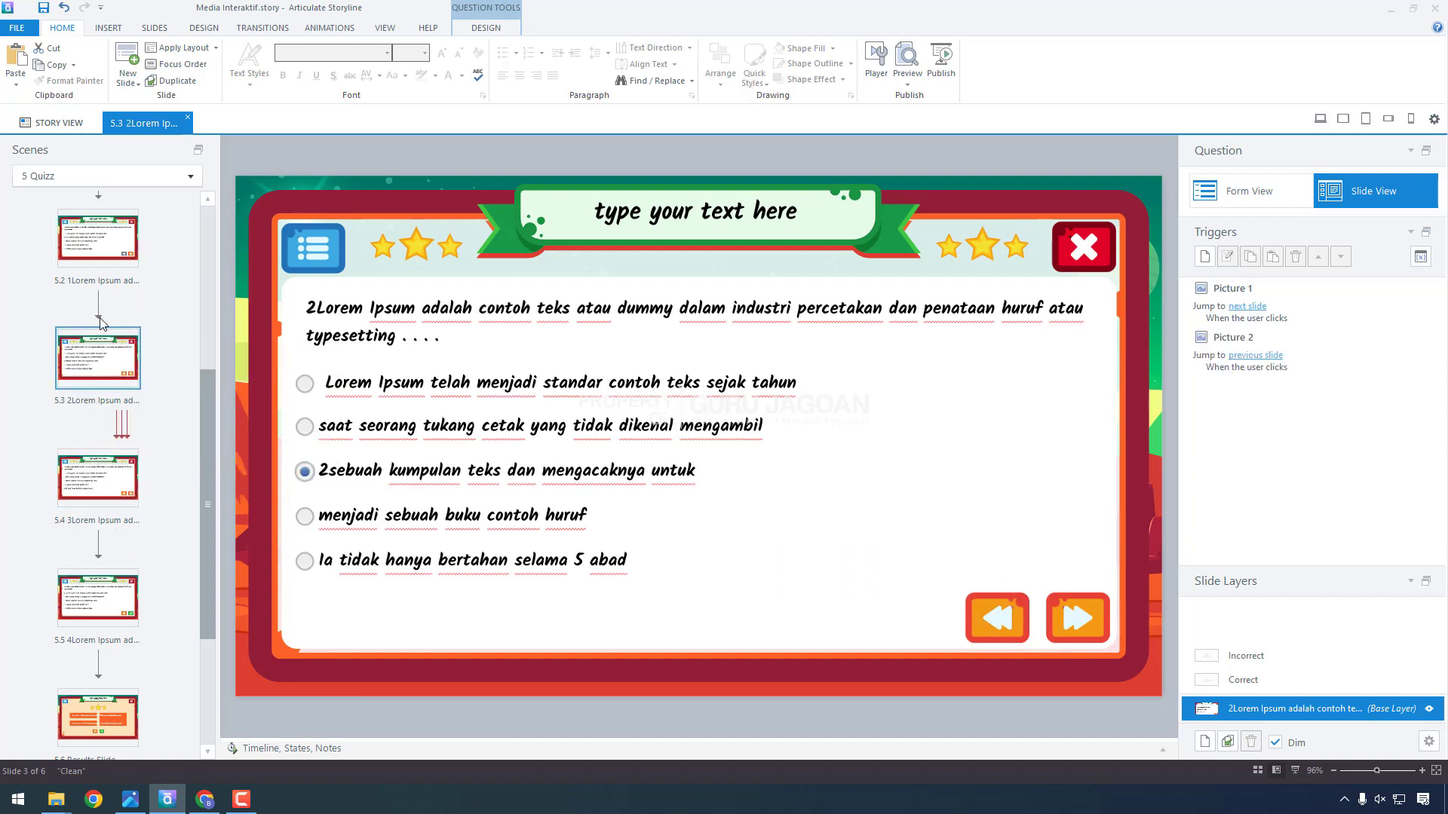
{"action": "scroll", "coordinate": [102, 324], "scroll_direction": "up", "scroll_amount": 1}
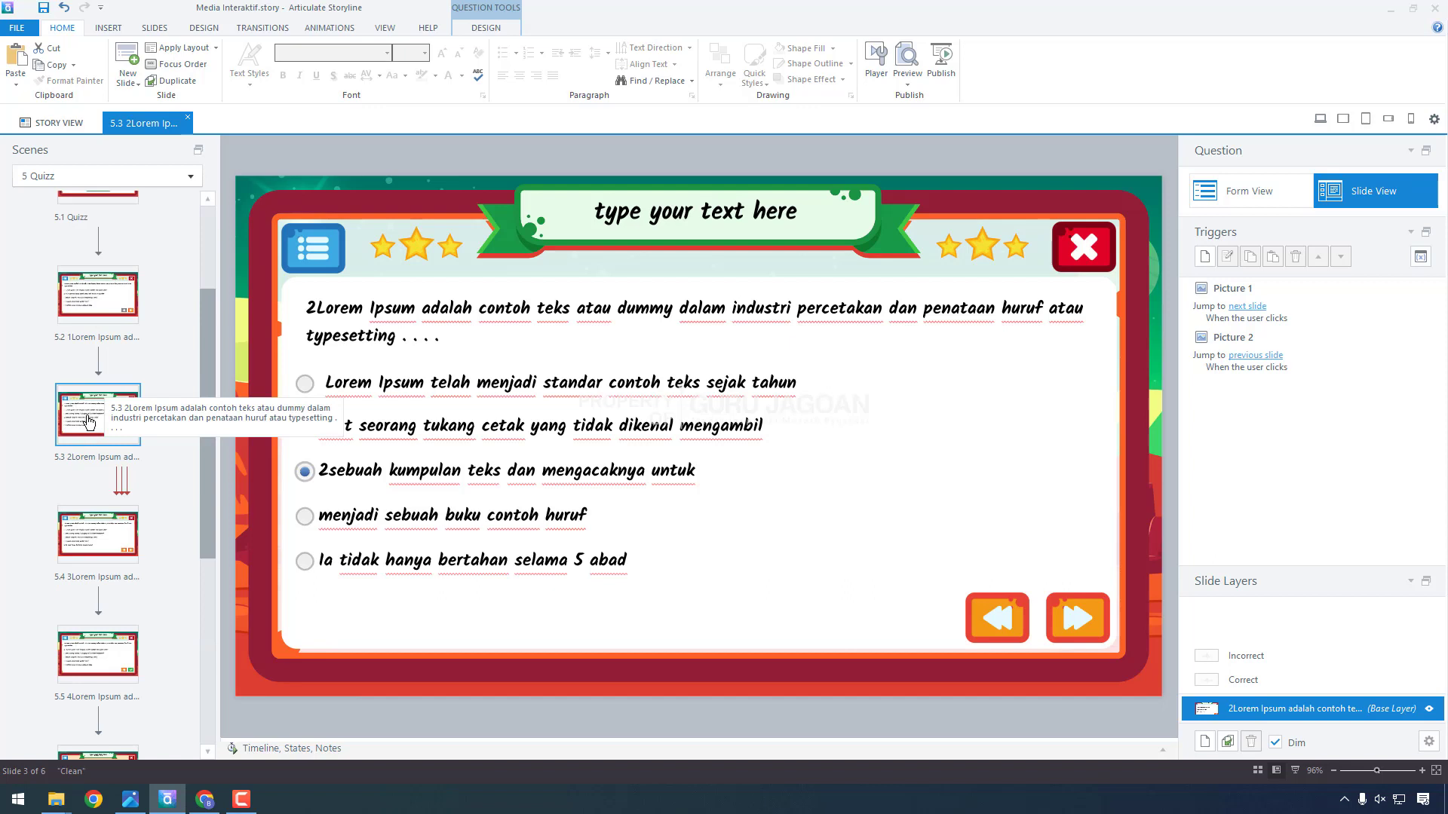